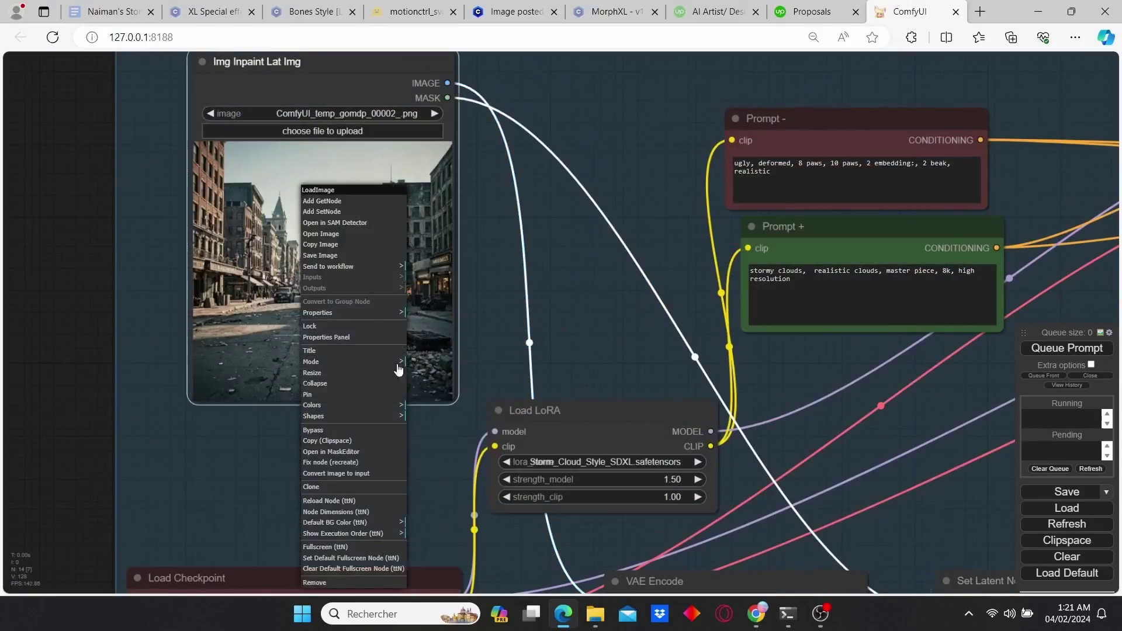
# - Mask the sky of the street image in the mask editor and save the mask to the node
pyautogui.click(374, 455)
pyautogui.scroll(20, 422, 121)
pyautogui.moveTo(418, 126)
pyautogui.mouseDown()
pyautogui.moveTo(593, 121)
pyautogui.moveTo(455, 135)
pyautogui.moveTo(618, 110)
pyautogui.moveTo(587, 108)
pyautogui.mouseUp()
pyautogui.click(970, 532)
# - Queue the prompt to generate stormy clouds in the masked area of the street image
pyautogui.scroll(-3, 904, 478)
pyautogui.moveTo(904, 478); pyautogui.dragTo(414, 396)
pyautogui.moveTo(740, 403); pyautogui.dragTo(432, 276)
pyautogui.scroll(-1, 431, 276)
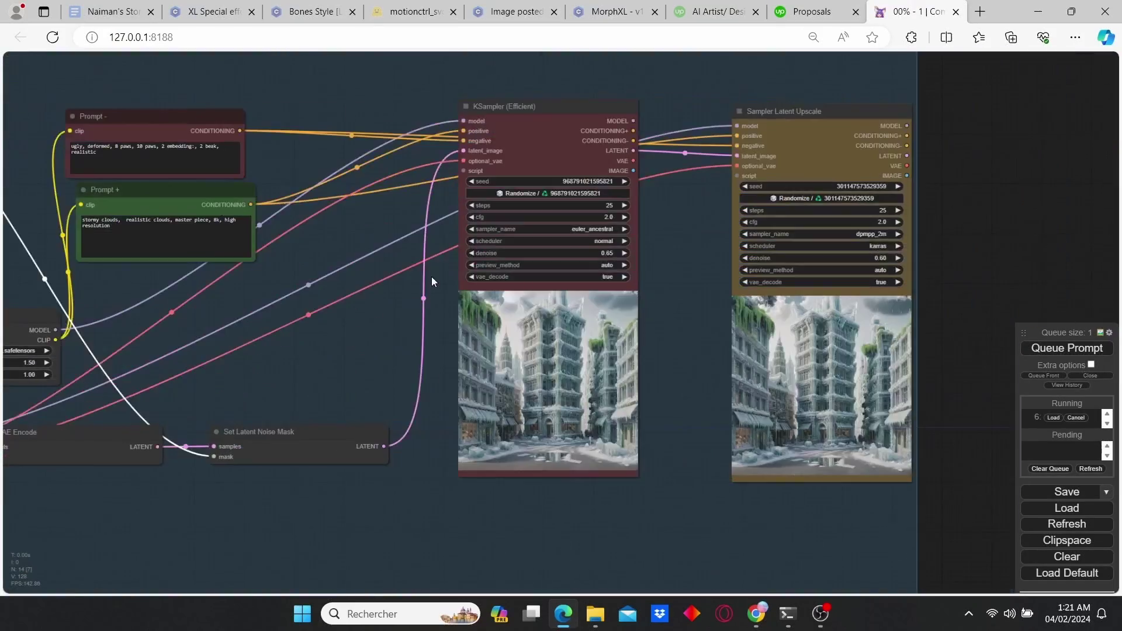
pyautogui.hotkey('ctrl', 'Return')
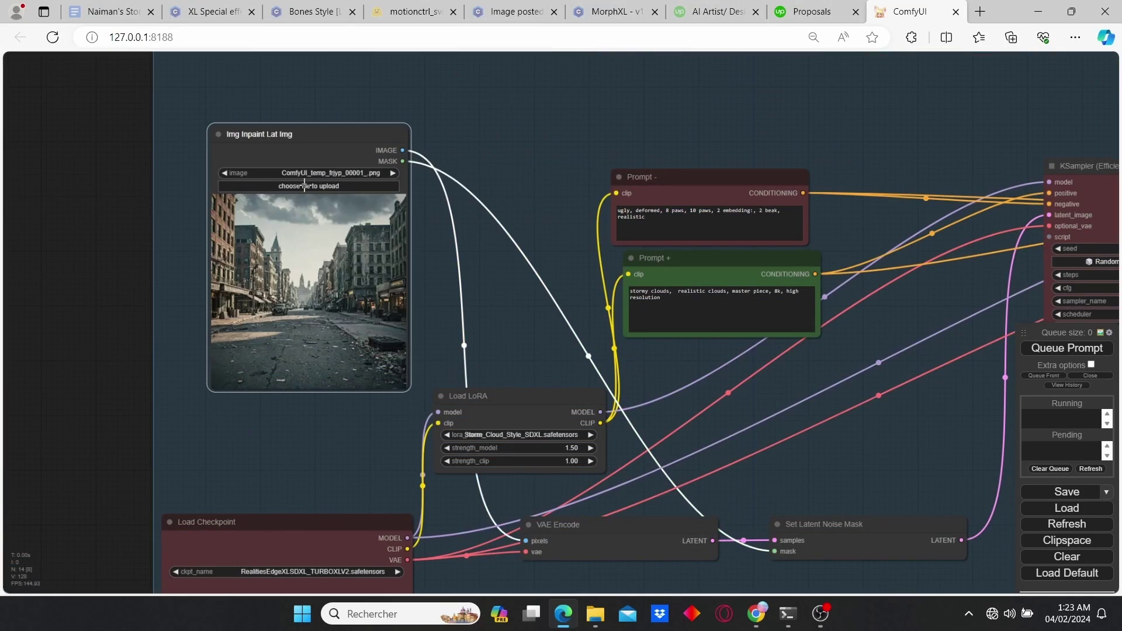
# - Mask two patches of the road in the street image with the mask editor and save them to the node
pyautogui.rightClick(318, 175)
pyautogui.click(351, 407)
pyautogui.scroll(9, 556, 425)
pyautogui.moveTo(567, 423)
pyautogui.mouseDown()
pyautogui.moveTo(481, 420)
pyautogui.moveTo(581, 423)
pyautogui.mouseUp()
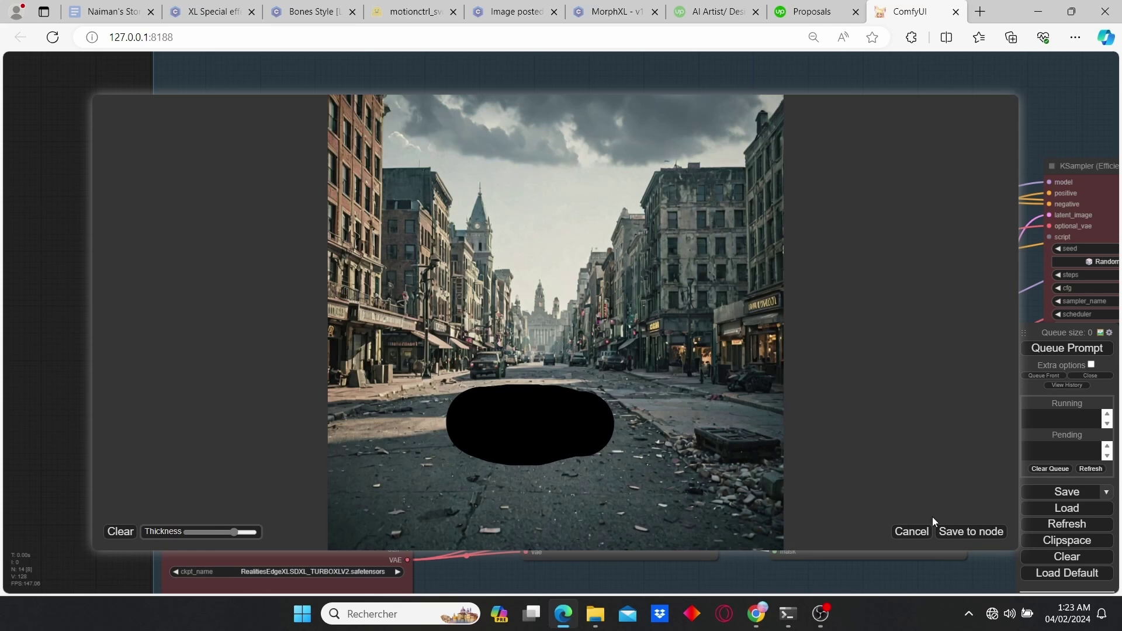
pyautogui.scroll(-8, 657, 401)
pyautogui.moveTo(548, 510)
pyautogui.mouseDown()
pyautogui.moveTo(517, 516)
pyautogui.moveTo(484, 490)
pyautogui.mouseUp()
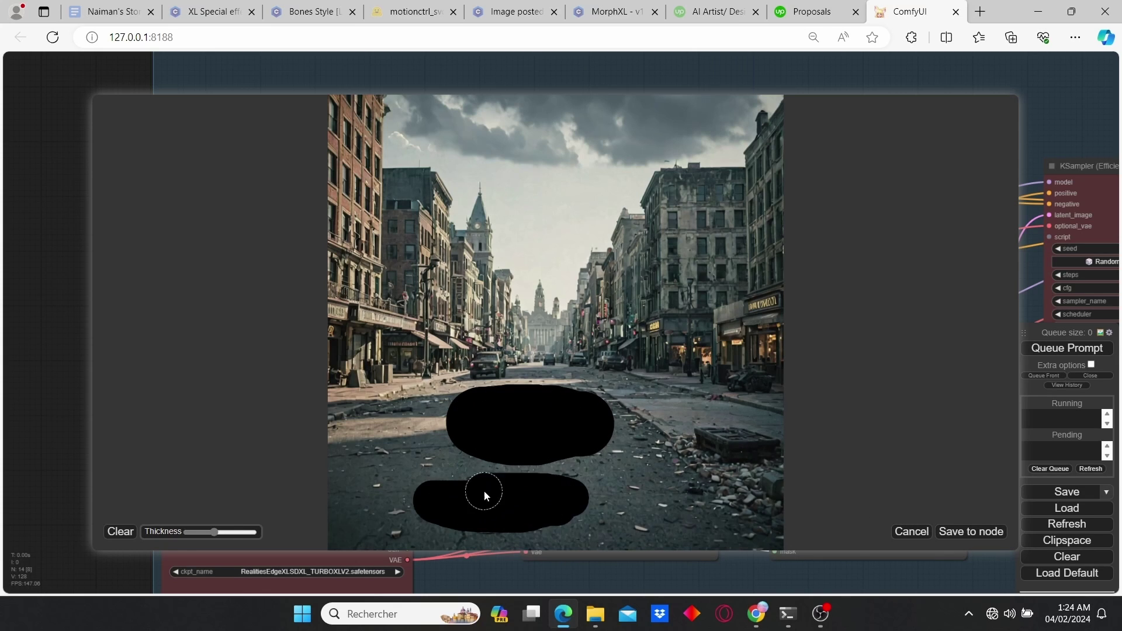
pyautogui.click(971, 532)
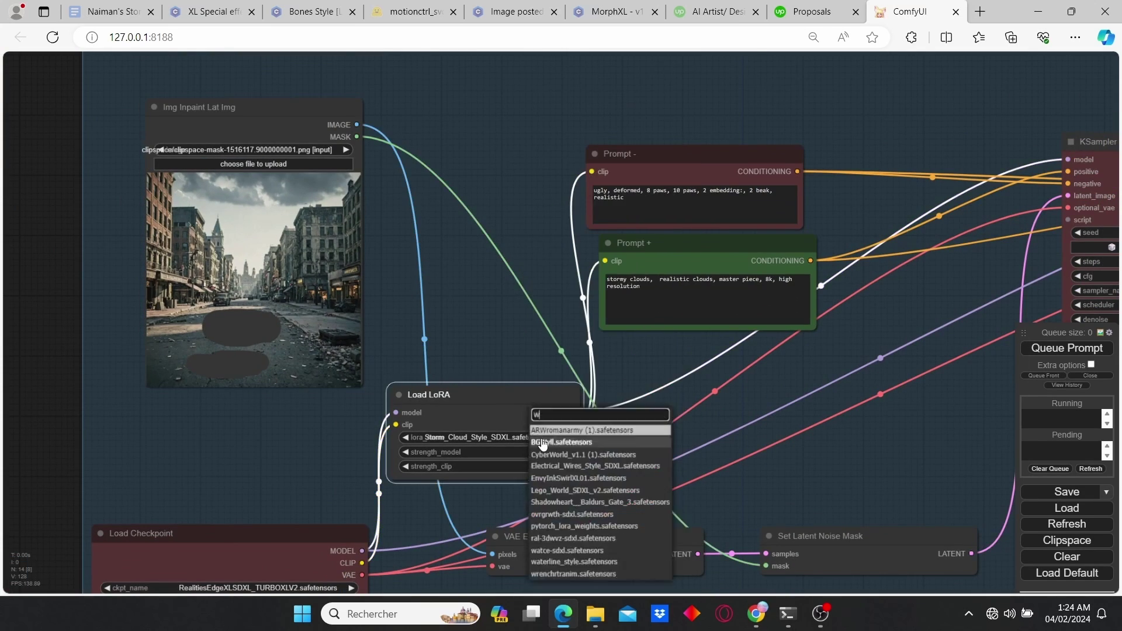
# - Switch the LoRA to watce-sdxl and replace the positive prompt with "watace, water, water puddle, realistic reflection, reflective water"
pyautogui.click(602, 428)
pyautogui.click(603, 274)
pyautogui.hotkey('ctrl', 'a')
pyautogui.write('watace, w')
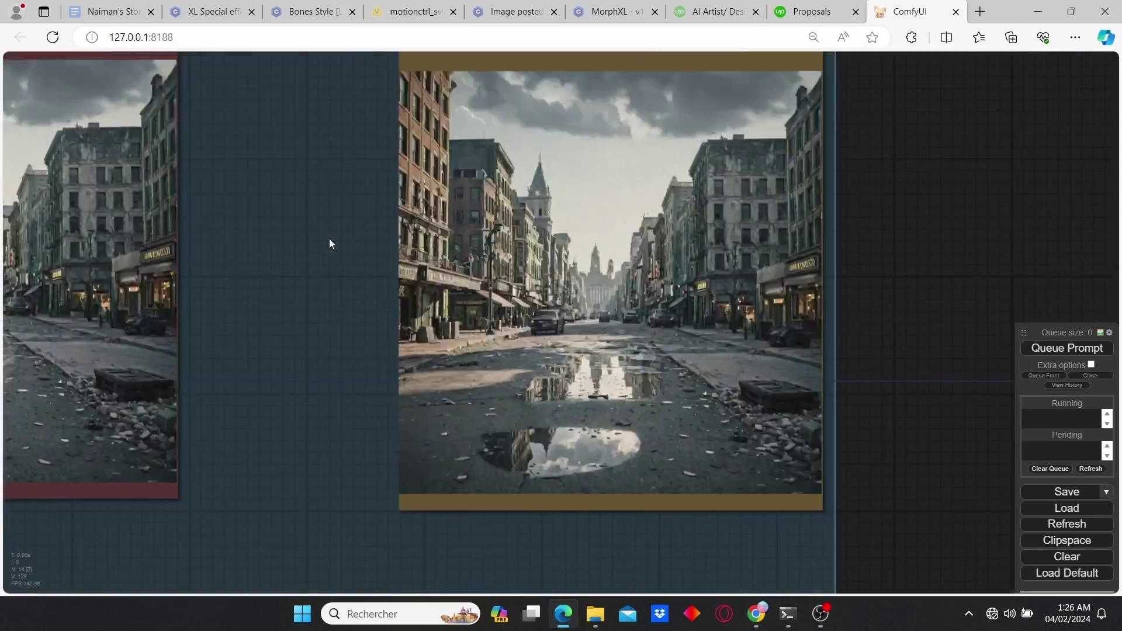
# - Filter the LoRA list by "ov" and load ovrgrwth-sdxl.safetensors in the Load LoRA node
pyautogui.scroll(-2, 331, 257)
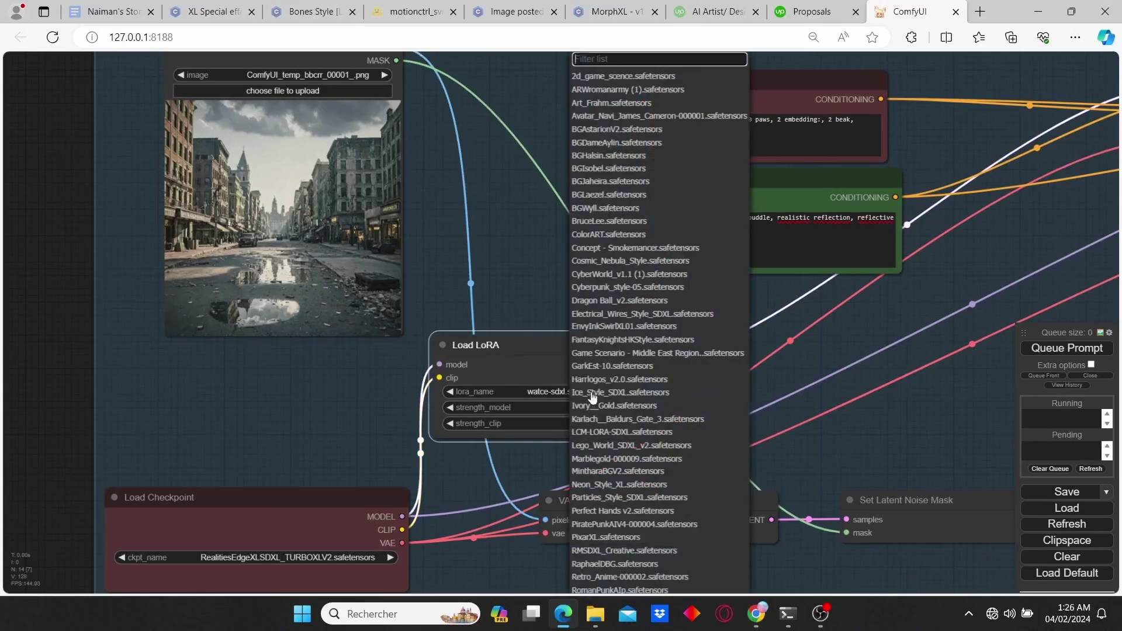
pyautogui.write('ov')
pyautogui.click(670, 410)
pyautogui.scroll(1, 660, 409)
pyautogui.scroll(-4, 631, 402)
pyautogui.moveTo(741, 395); pyautogui.dragTo(571, 376)
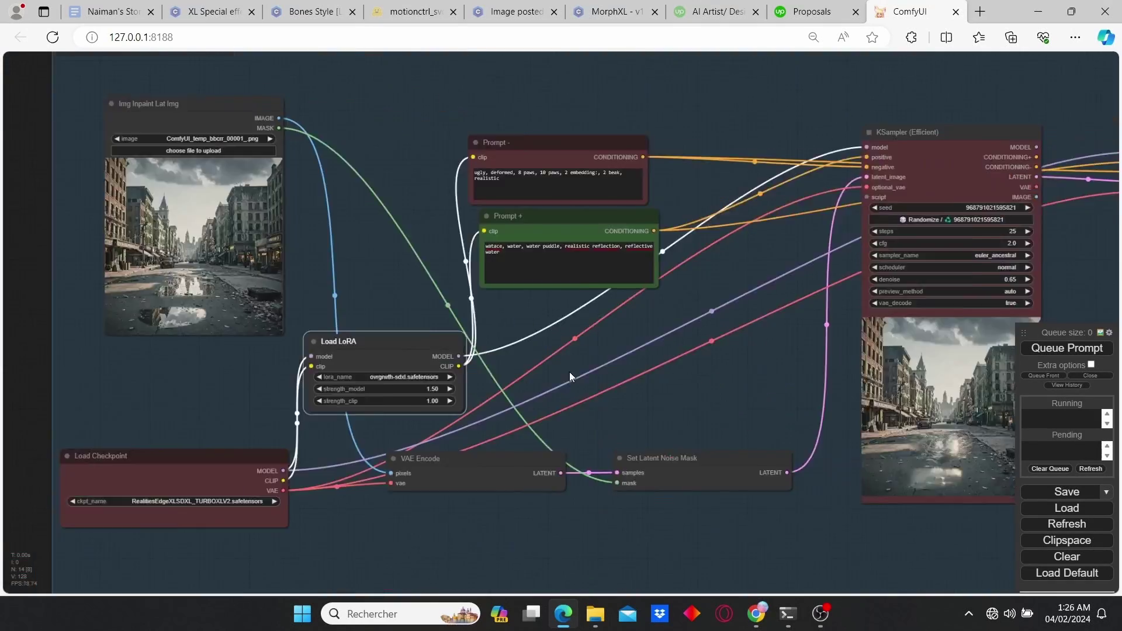
# - Replace the positive prompt with text beginning "over growth, grass, moss, realistic"
pyautogui.scroll(3, 557, 352)
pyautogui.moveTo(489, 222); pyautogui.dragTo(443, 212)
pyautogui.write('over growth, grass, moss')
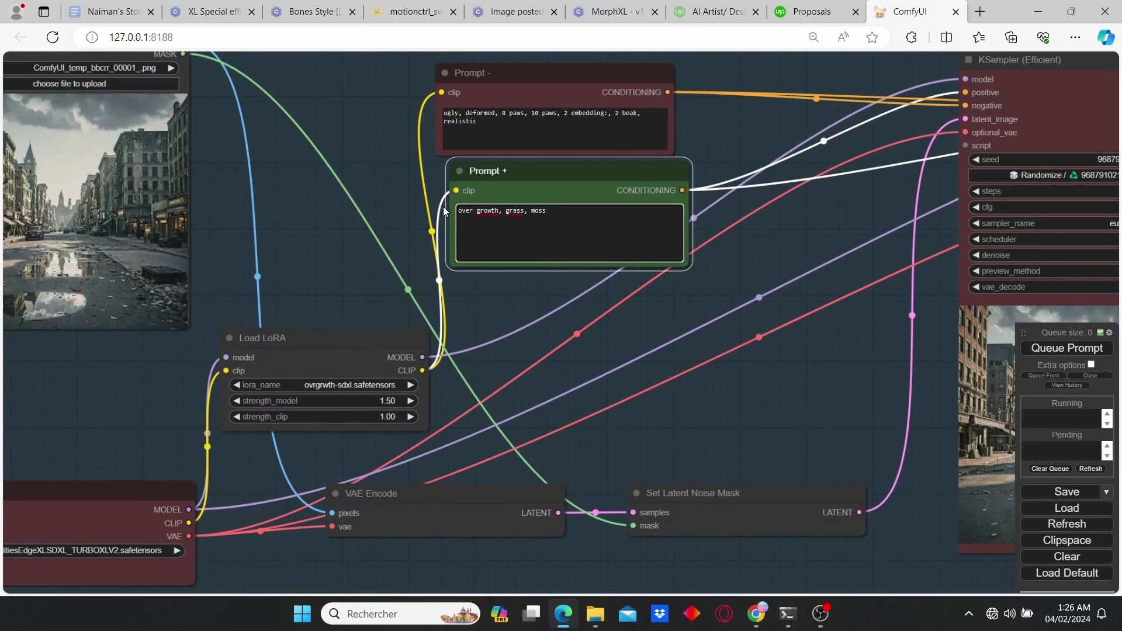
pyautogui.write(', realistic, mas')
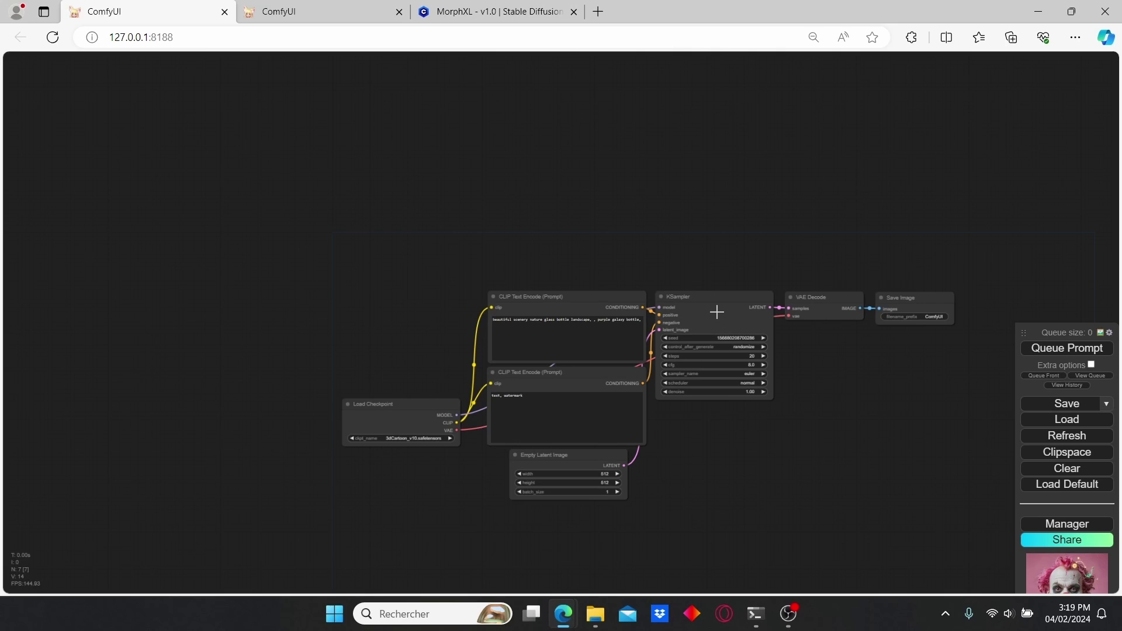
pyautogui.scroll(-1, 717, 311)
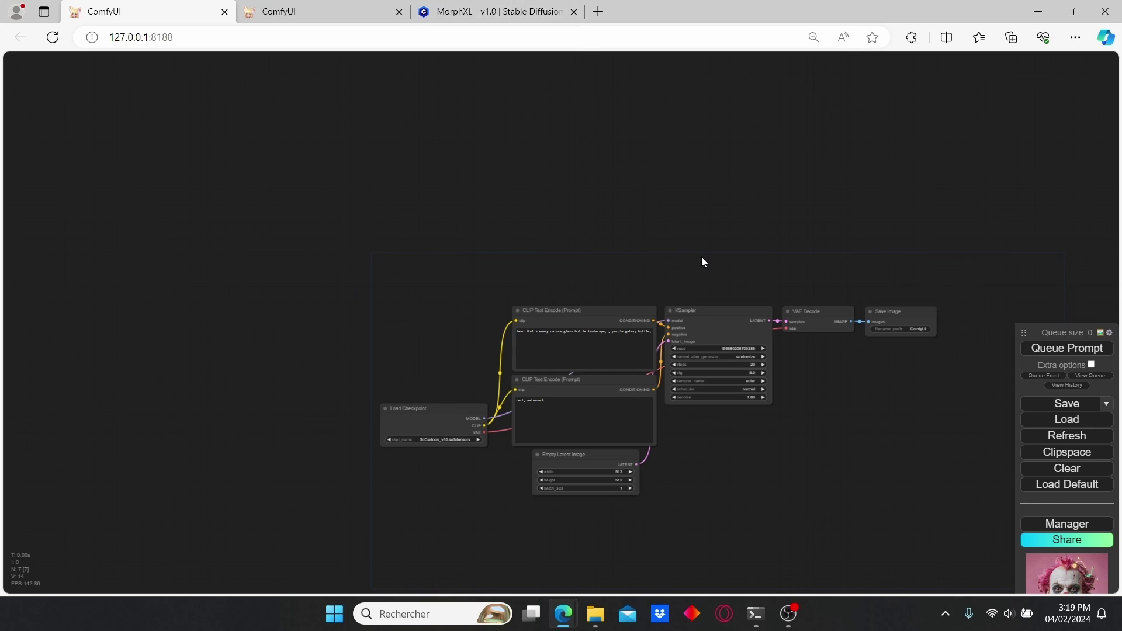
pyautogui.scroll(3, 704, 262)
pyautogui.scroll(-3, 526, 279)
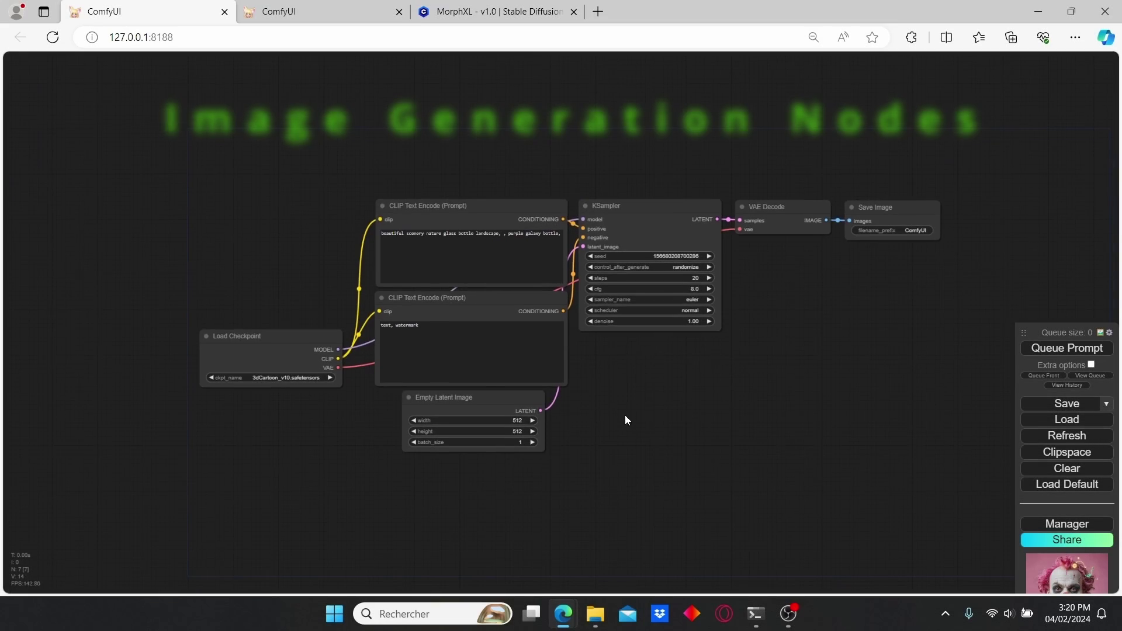
# - Move the Load Checkpoint node away from the prompt nodes and select the realvisxlV30Turbo_v30TurboBakedvae.safetensors checkpoint
pyautogui.scroll(-2, 502, 388)
pyautogui.moveTo(639, 403); pyautogui.dragTo(675, 398)
pyautogui.moveTo(347, 360); pyautogui.dragTo(188, 325)
pyautogui.scroll(3, 221, 387)
pyautogui.moveTo(221, 387); pyautogui.dragTo(342, 391)
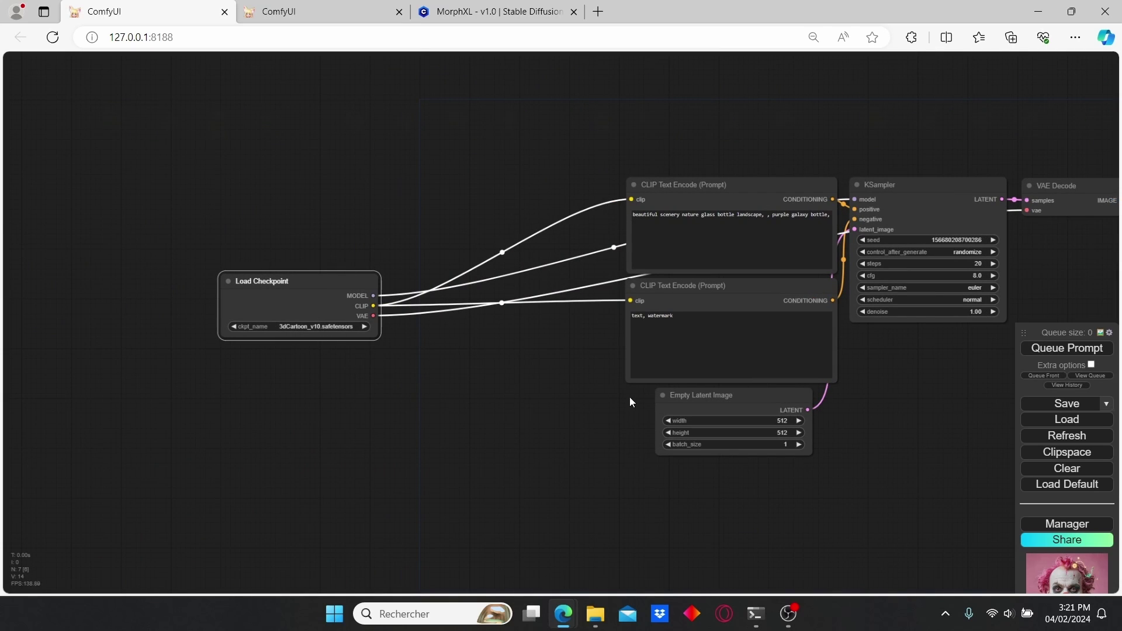
pyautogui.click(292, 326)
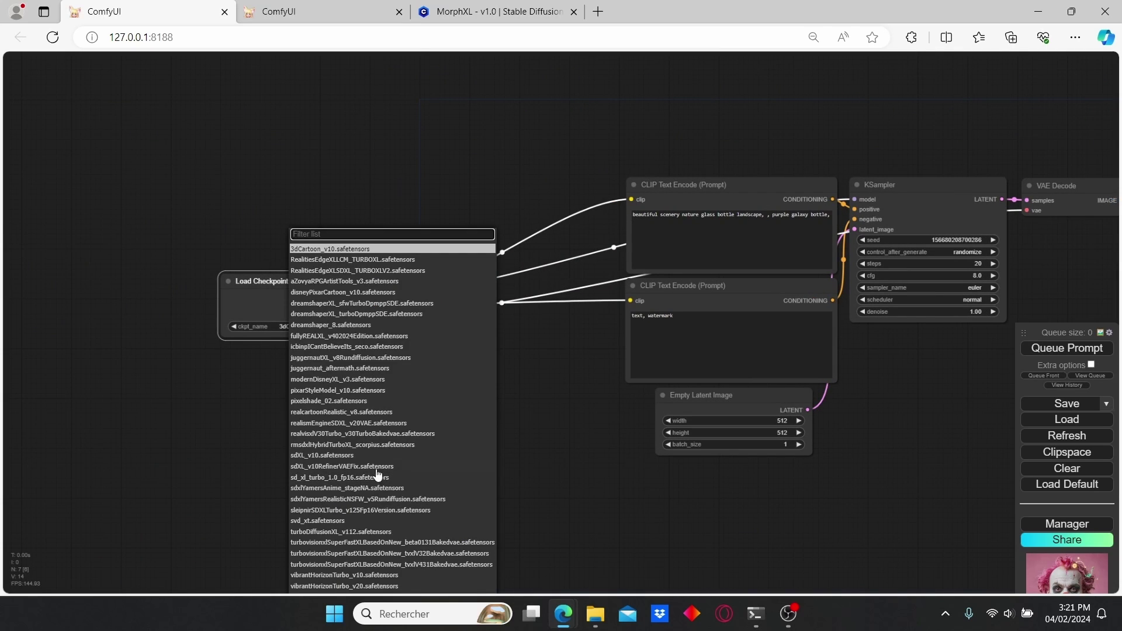
pyautogui.click(331, 438)
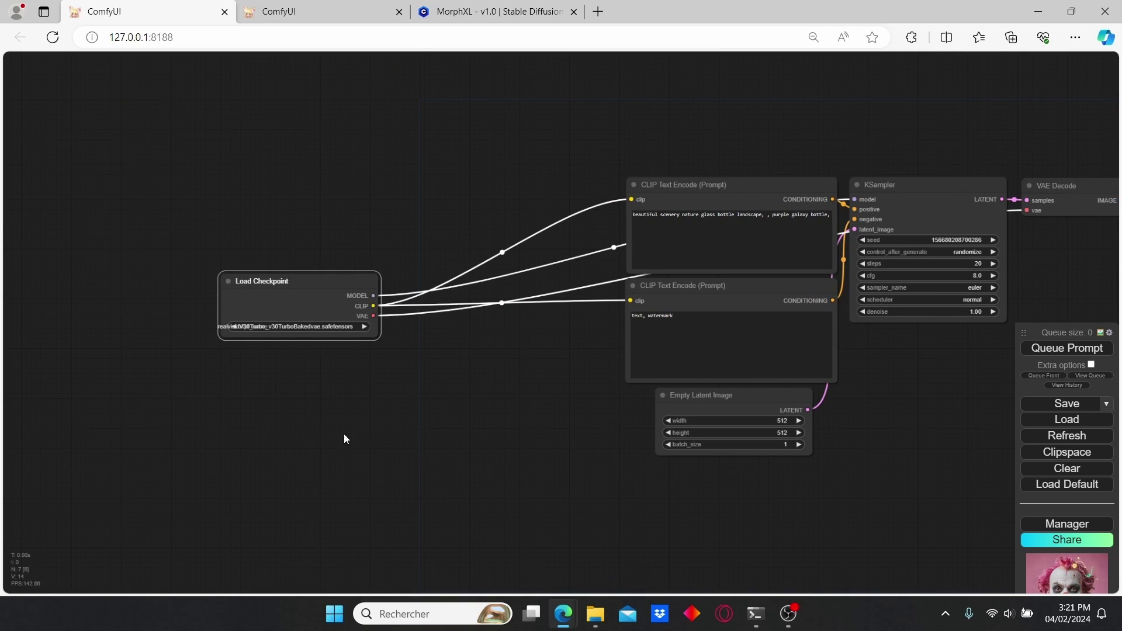
# - Move the Empty Latent Image node below the prompt nodes and set its width and height to 1024
pyautogui.hscroll(3, 415, 395)
pyautogui.moveTo(673, 380); pyautogui.dragTo(741, 461)
pyautogui.click(769, 484)
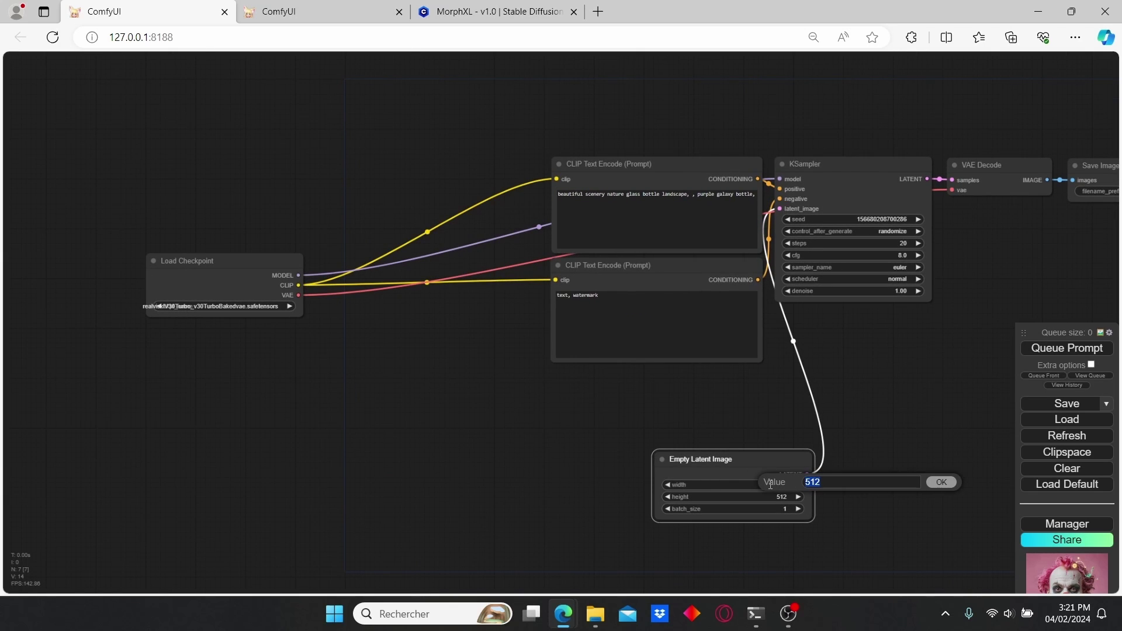
pyautogui.write('1024')
pyautogui.press('Return')
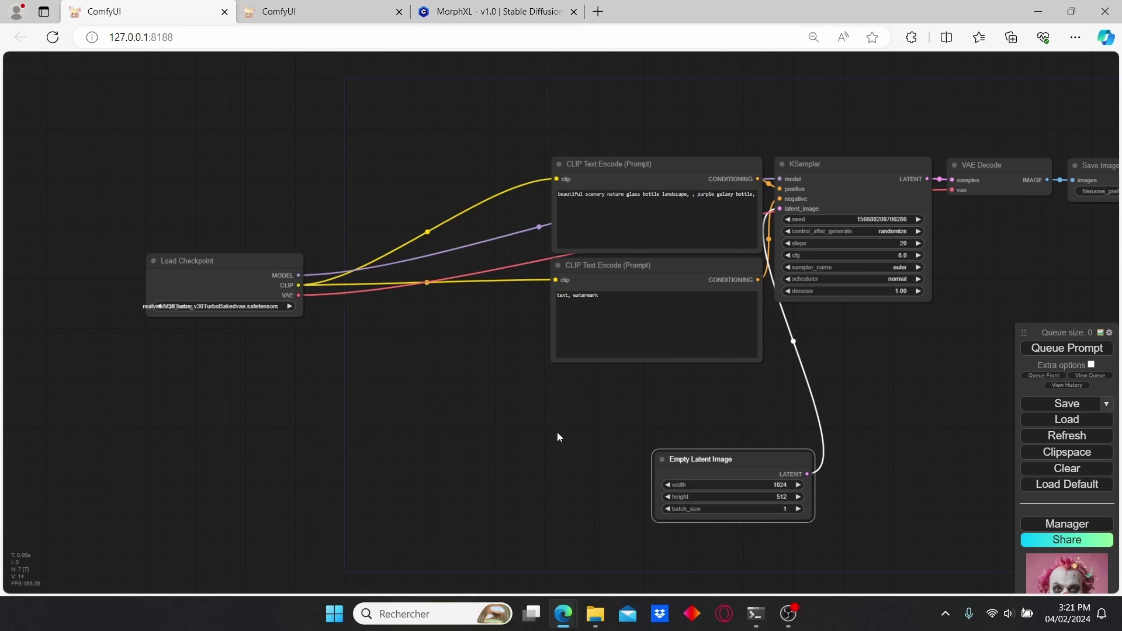
pyautogui.scroll(2, 783, 484)
pyautogui.click(784, 495)
pyautogui.write('1024')
pyautogui.press('Return')
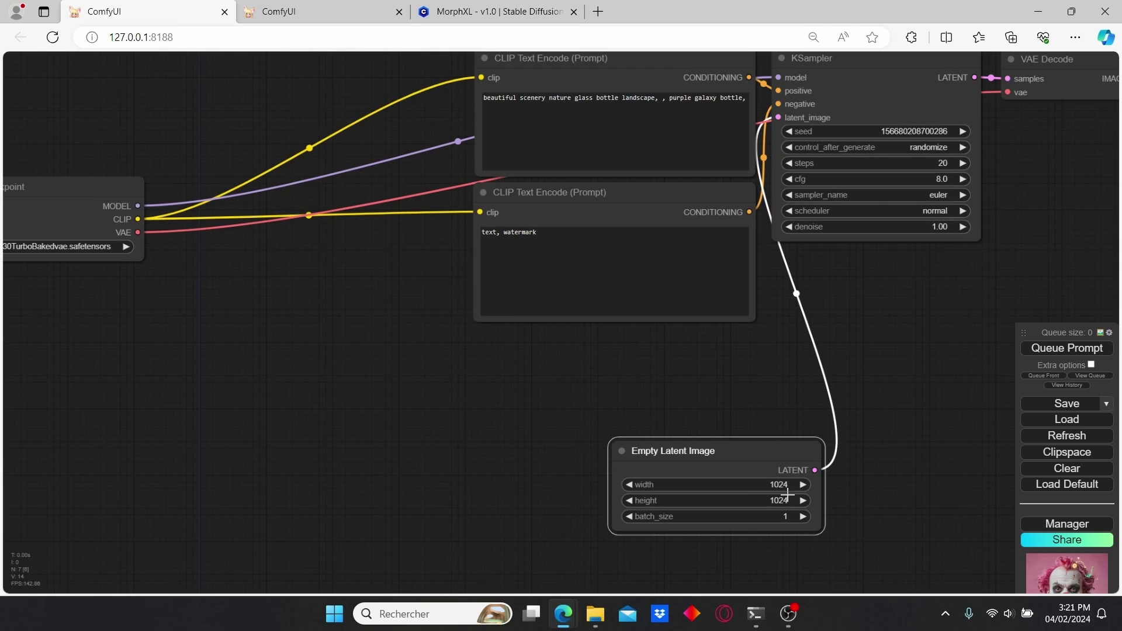
# - Spread the two CLIP Text Encode nodes apart, one above the other, between Load Checkpoint and KSampler
pyautogui.scroll(-3, 701, 396)
pyautogui.scroll(-1, 640, 340)
pyautogui.moveTo(639, 357); pyautogui.dragTo(723, 377)
pyautogui.moveTo(674, 192); pyautogui.dragTo(420, 135)
pyautogui.moveTo(655, 283); pyautogui.dragTo(493, 329)
pyautogui.moveTo(357, 279); pyautogui.dragTo(273, 279)
pyautogui.moveTo(432, 143); pyautogui.dragTo(549, 187)
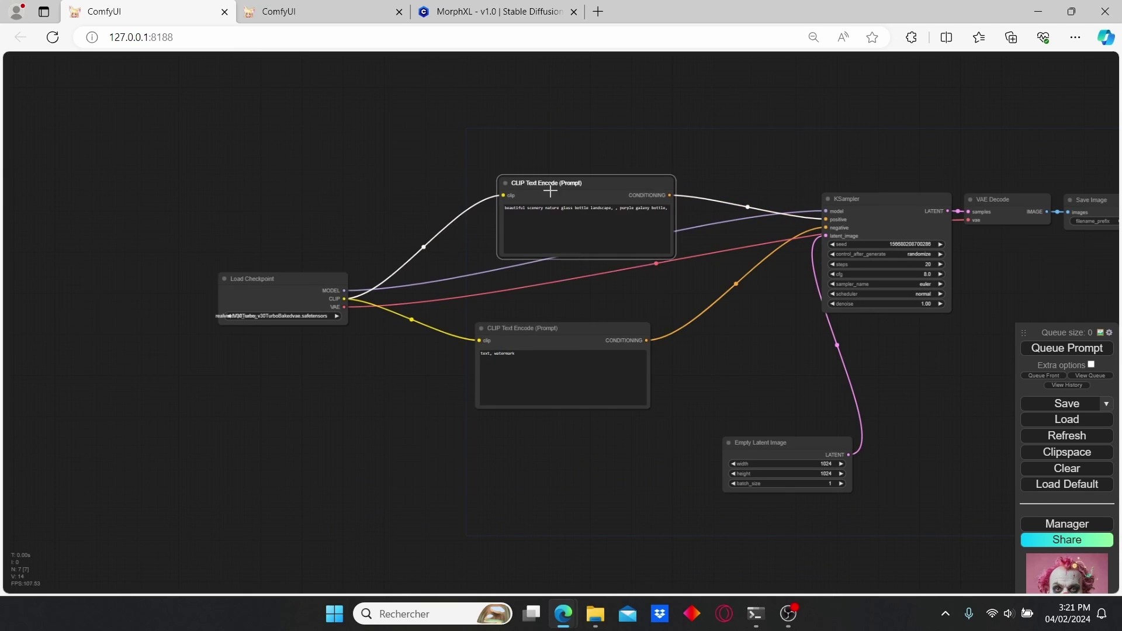
# - Colour the positive CLIP Text Encode node green and the negative one red
pyautogui.rightClick(559, 187)
pyautogui.click(645, 349)
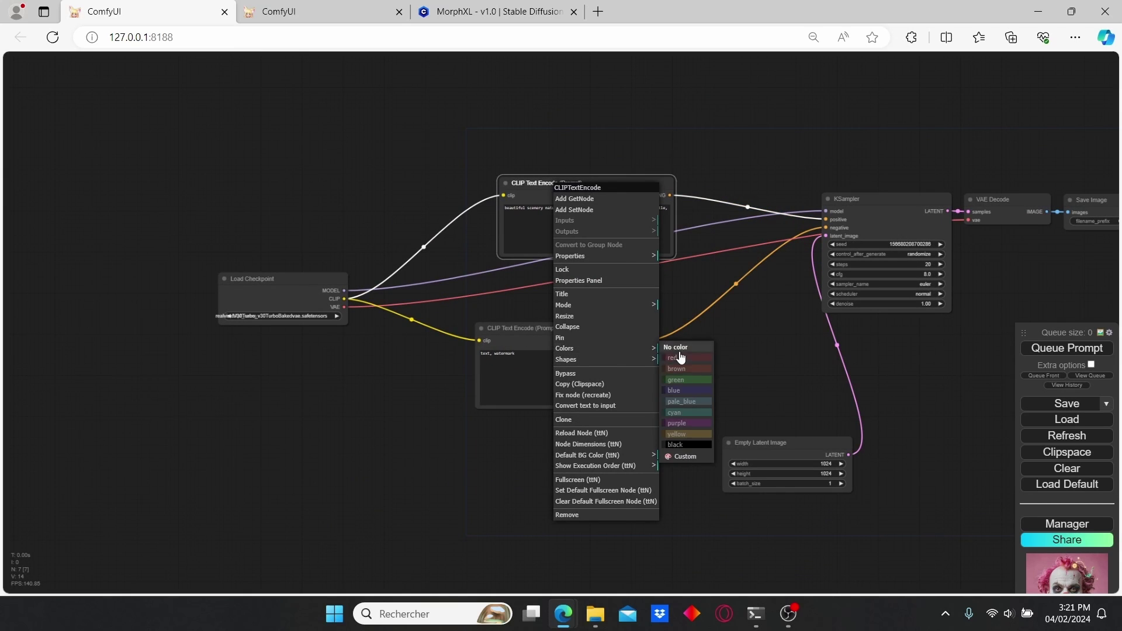
pyautogui.click(700, 380)
pyautogui.rightClick(567, 329)
pyautogui.click(647, 416)
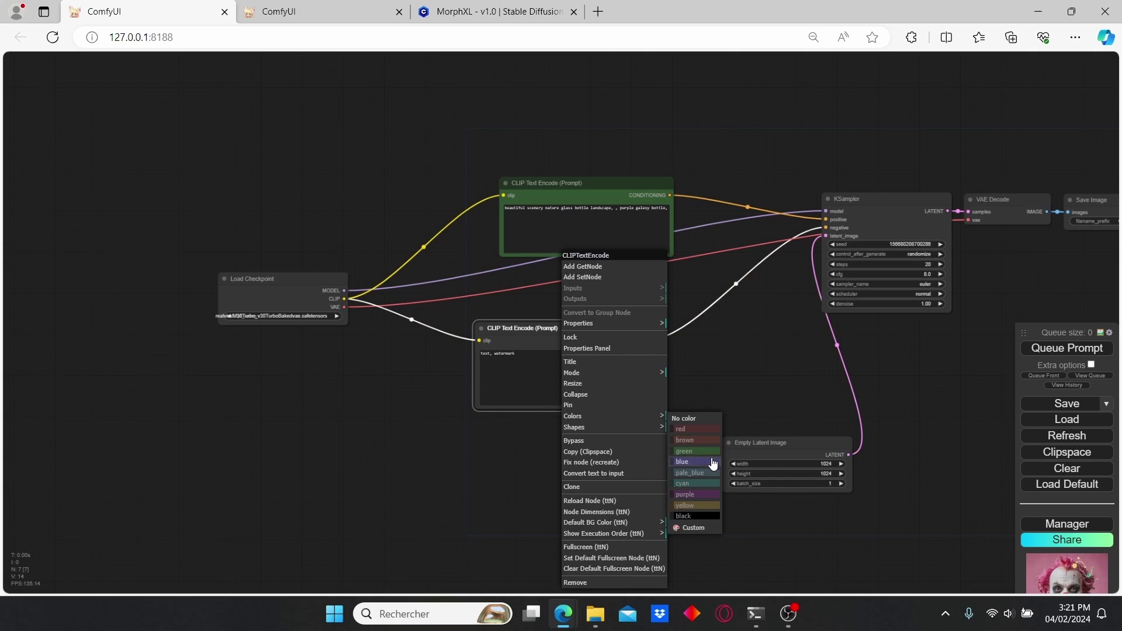
pyautogui.click(690, 429)
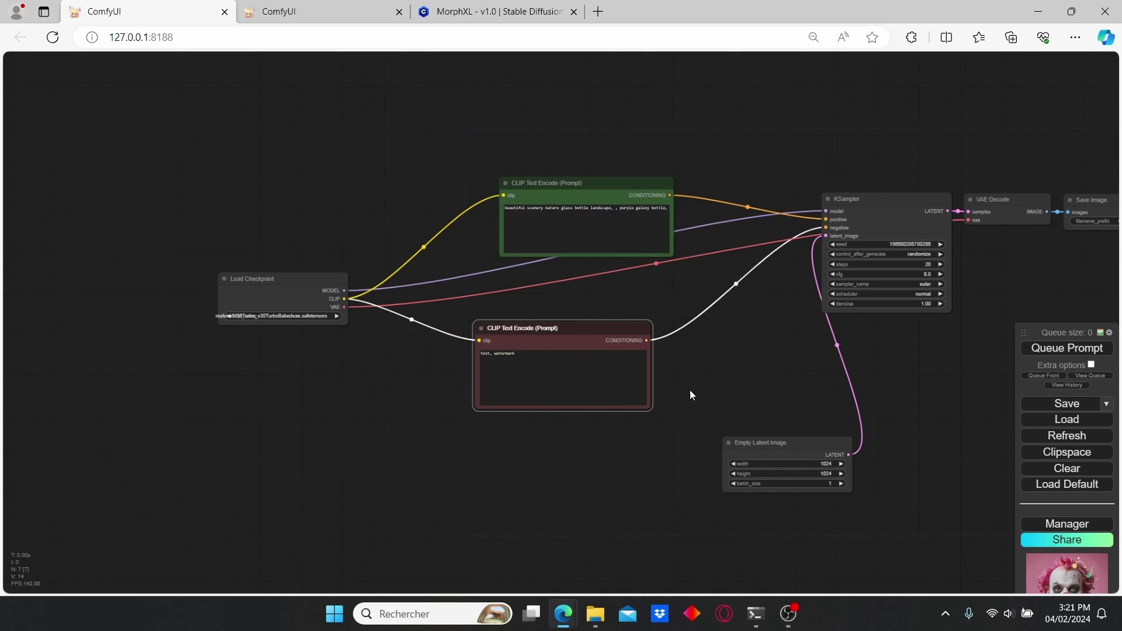
# - Move both prompt nodes closer to Load Checkpoint and shift the Empty Latent Image node away from KSampler
pyautogui.moveTo(689, 390); pyautogui.dragTo(673, 393)
pyautogui.moveTo(603, 194); pyautogui.dragTo(519, 230)
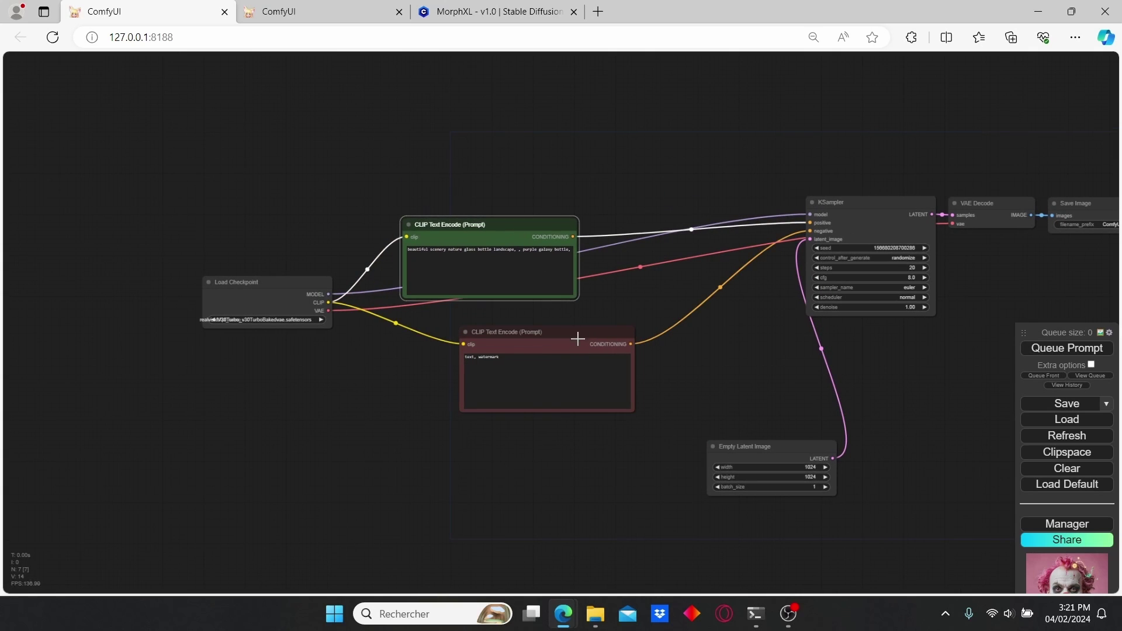
pyautogui.moveTo(578, 338); pyautogui.dragTo(494, 346)
pyautogui.moveTo(687, 339); pyautogui.dragTo(600, 340)
pyautogui.moveTo(678, 446); pyautogui.dragTo(600, 426)
pyautogui.scroll(3, 740, 371)
pyautogui.moveTo(740, 370); pyautogui.dragTo(614, 371)
# - Delete the Save Image node and connect the VAE Decode image output to a new Preview Image node
pyautogui.scroll(-2, 707, 251)
pyautogui.click(899, 176)
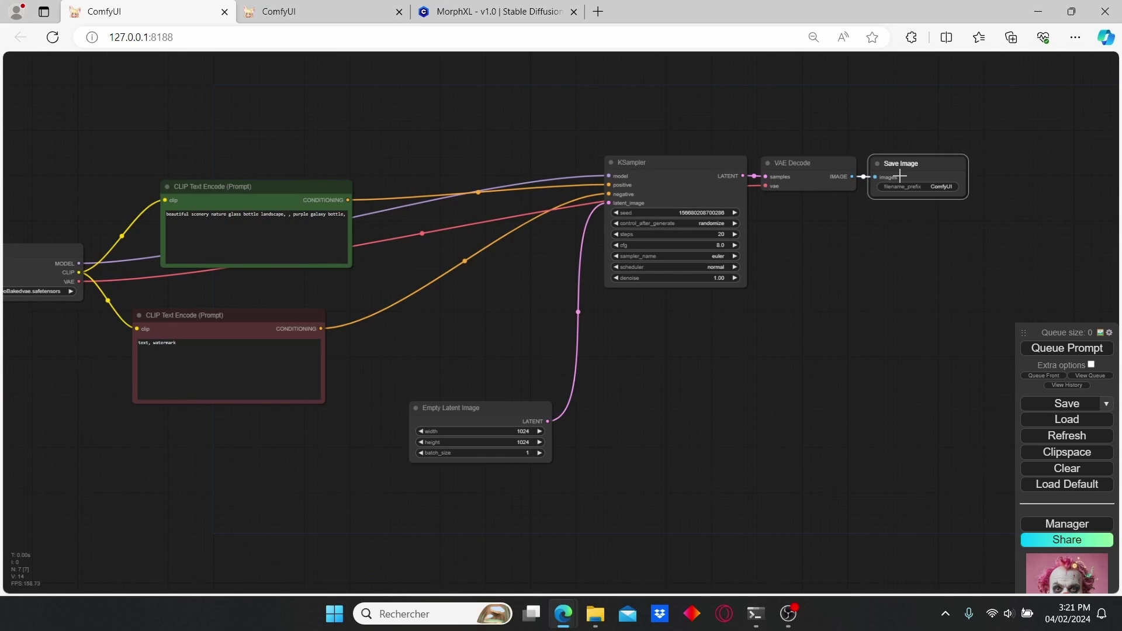
pyautogui.press('Delete')
pyautogui.moveTo(851, 177); pyautogui.dragTo(869, 234)
pyautogui.click(892, 325)
pyautogui.moveTo(876, 326); pyautogui.dragTo(763, 320)
pyautogui.scroll(1, 762, 320)
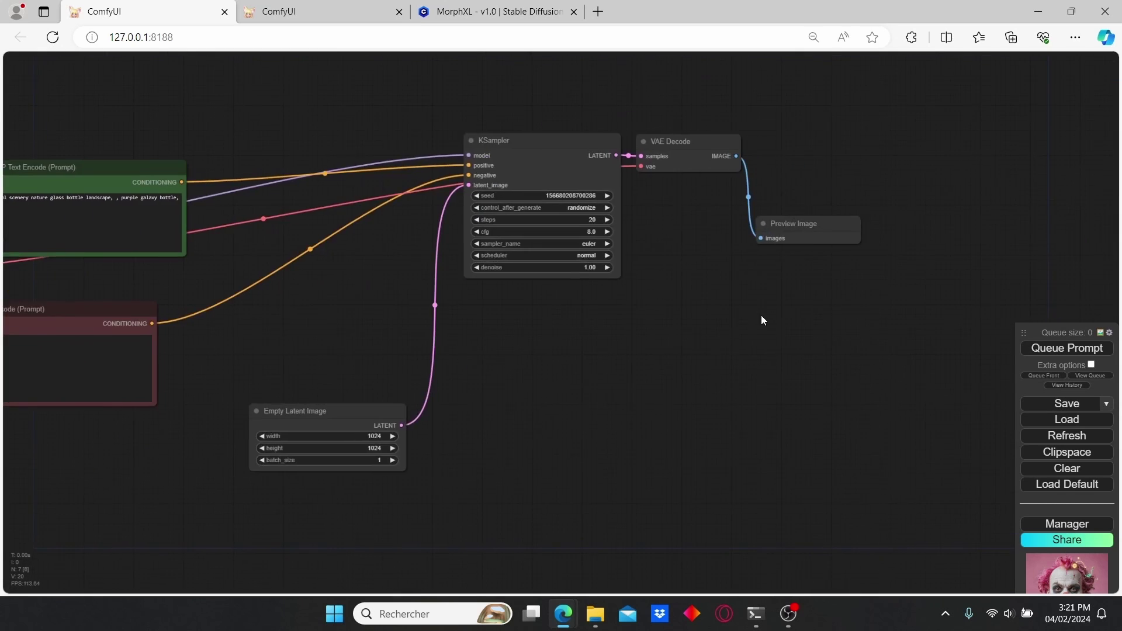
# - Place the Preview Image node beside VAE Decode and enlarge it to a tall preview area
pyautogui.moveTo(816, 220); pyautogui.dragTo(914, 446)
pyautogui.scroll(4, 507, 328)
pyautogui.moveTo(507, 327); pyautogui.dragTo(699, 363)
# - Set the KSampler cfg to 1.5 and its steps to 10
pyautogui.scroll(-4, 699, 363)
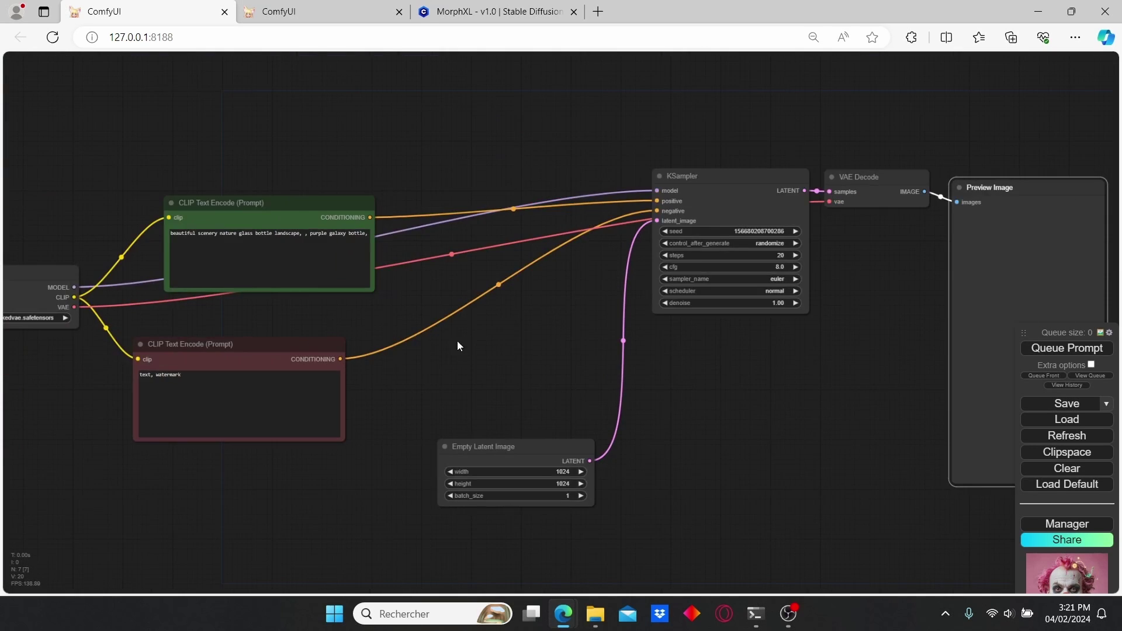
pyautogui.moveTo(457, 345); pyautogui.dragTo(593, 357)
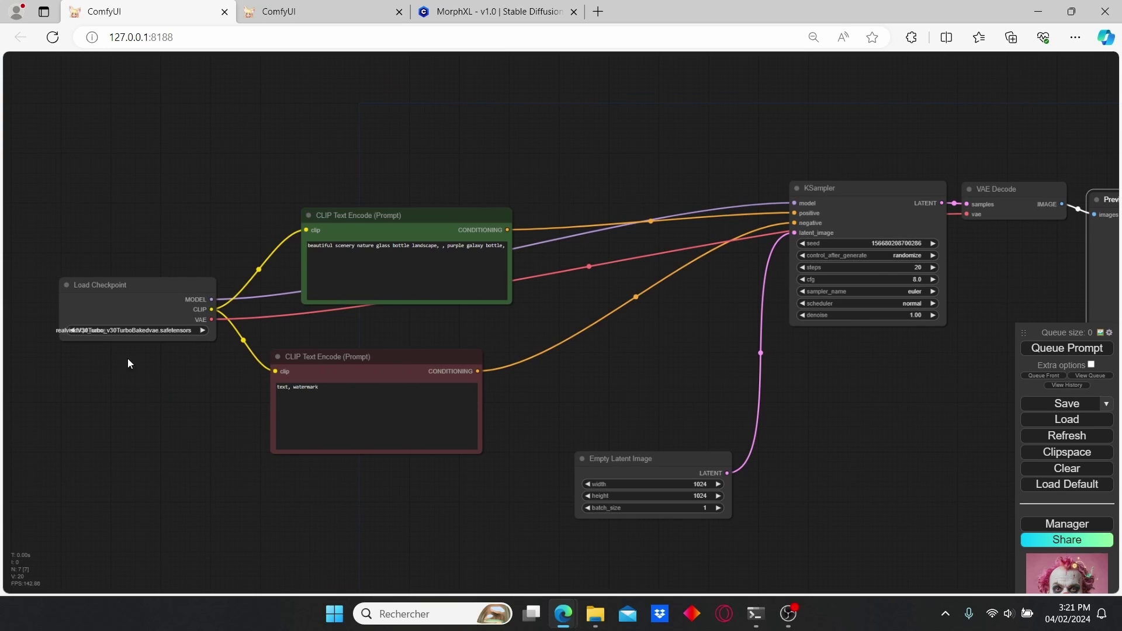
pyautogui.scroll(2, 905, 350)
pyautogui.moveTo(906, 349); pyautogui.dragTo(751, 366)
pyautogui.scroll(2, 752, 366)
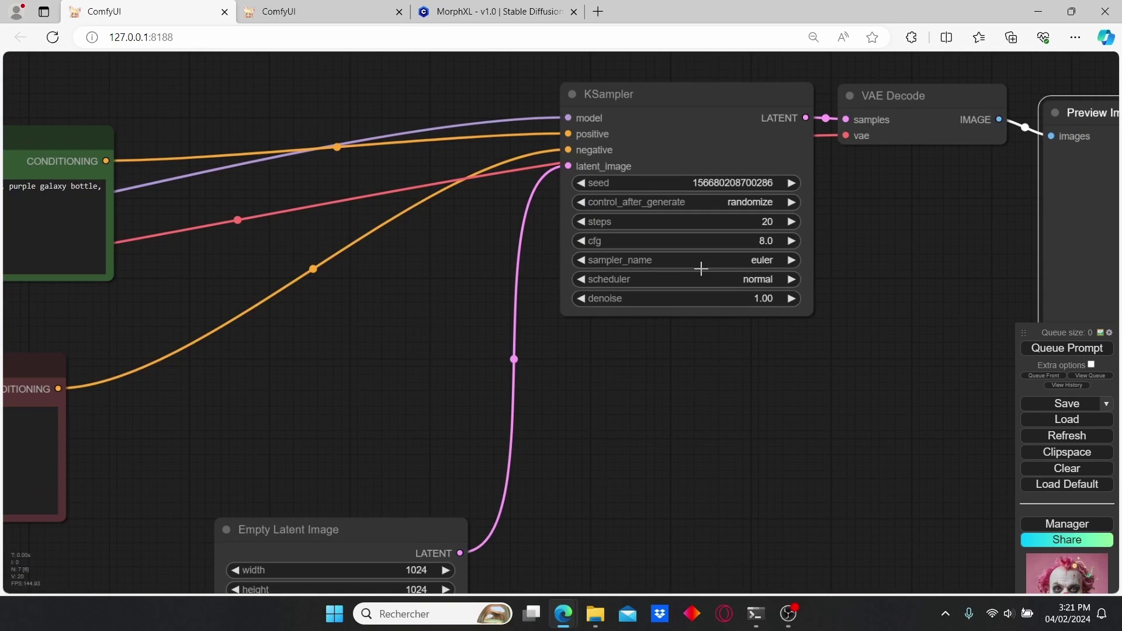
pyautogui.click(760, 243)
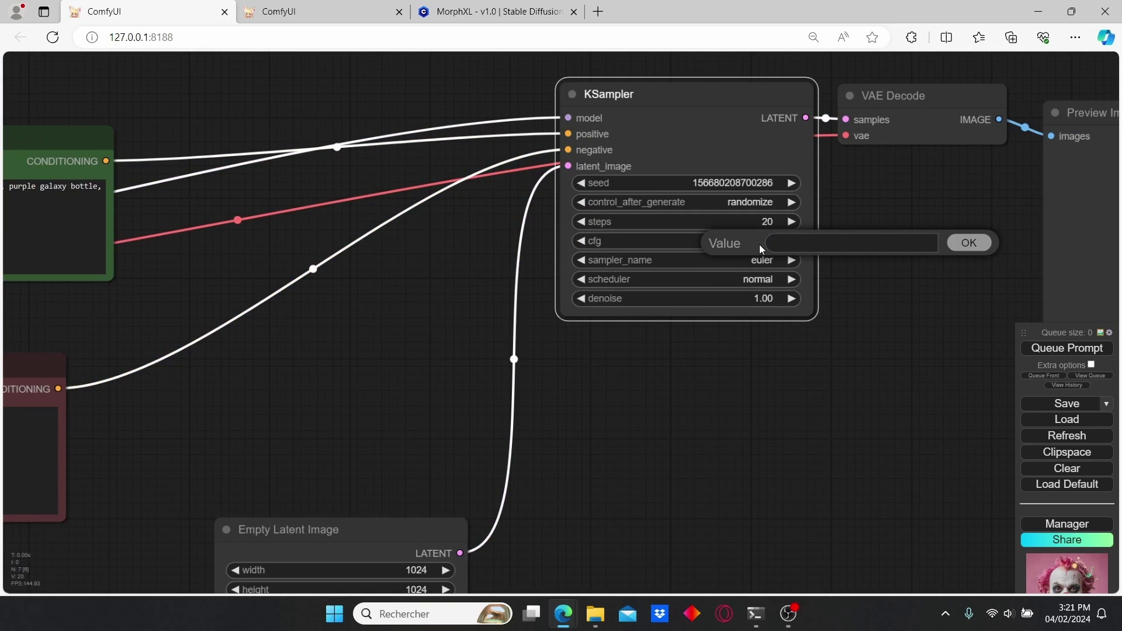
pyautogui.write('1.5')
pyautogui.press('Return')
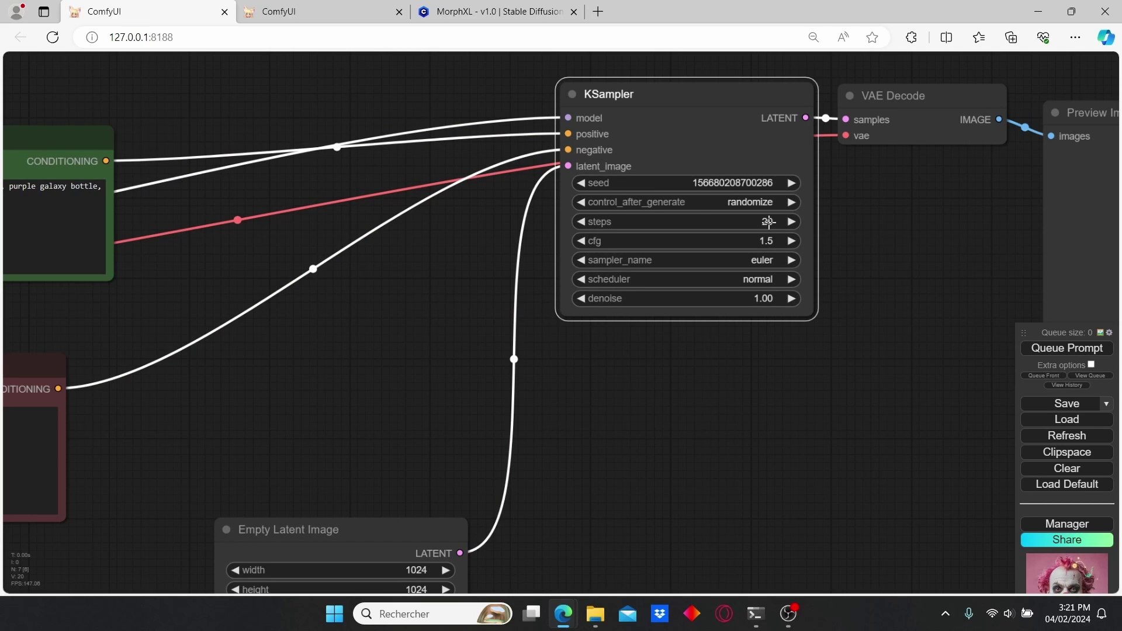
pyautogui.click(769, 222)
pyautogui.write('10')
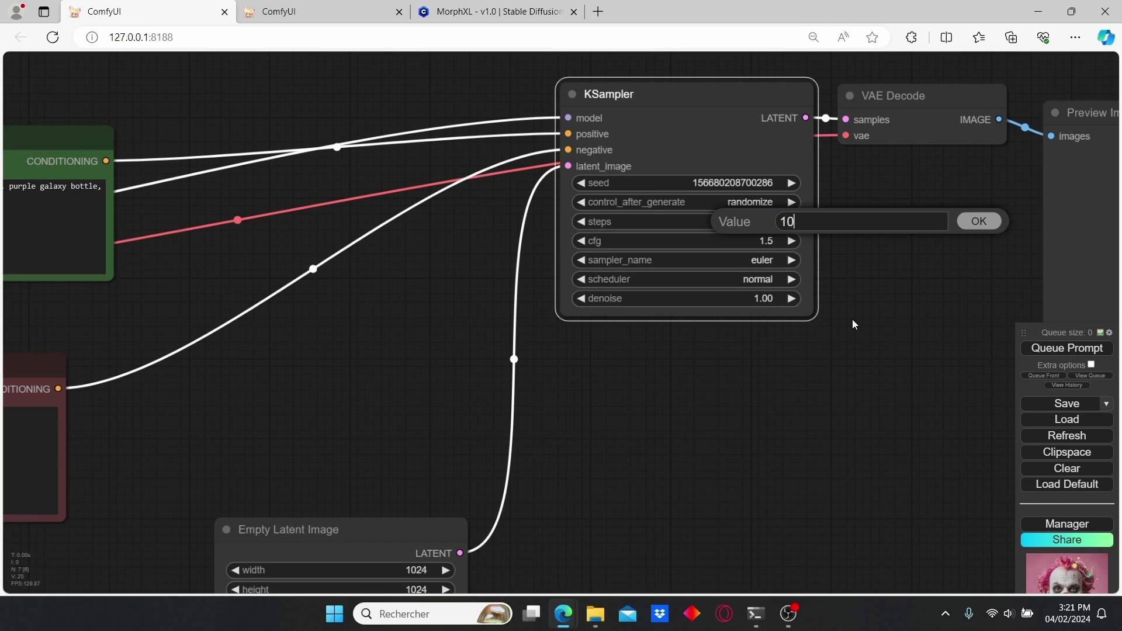
pyautogui.press('Return')
# - Set the KSampler sampler to dpmpp_sde and the scheduler to karras
pyautogui.click(767, 257)
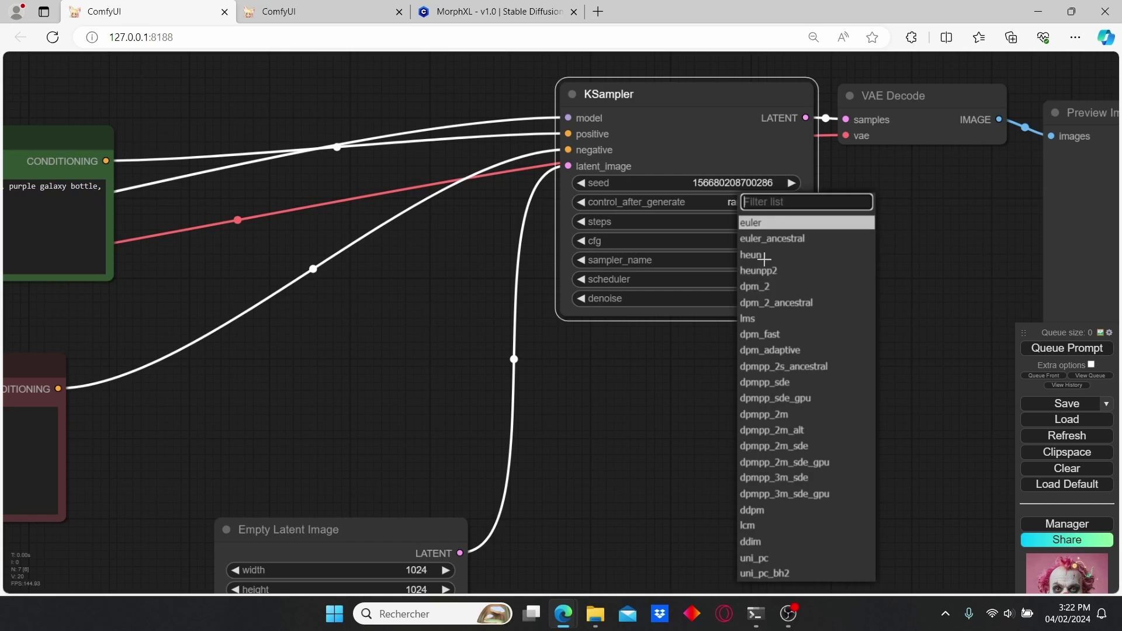
pyautogui.click(782, 383)
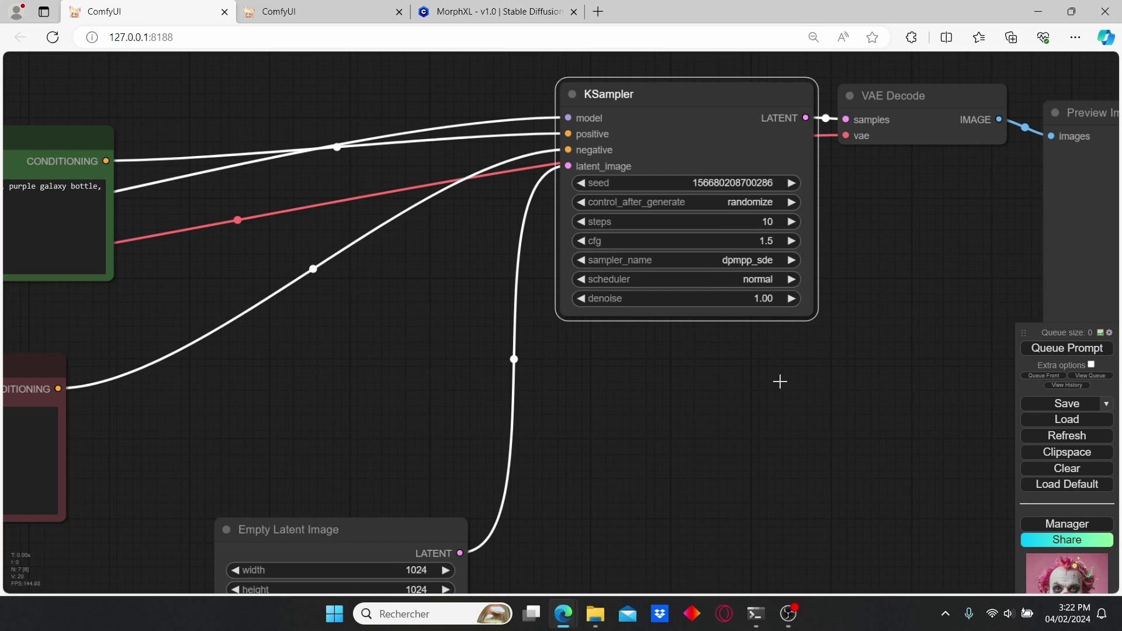
pyautogui.click(796, 280)
# - Add a group around the whole image generation workflow and fit it to the nodes
pyautogui.scroll(-7, 720, 408)
pyautogui.rightClick(207, 129)
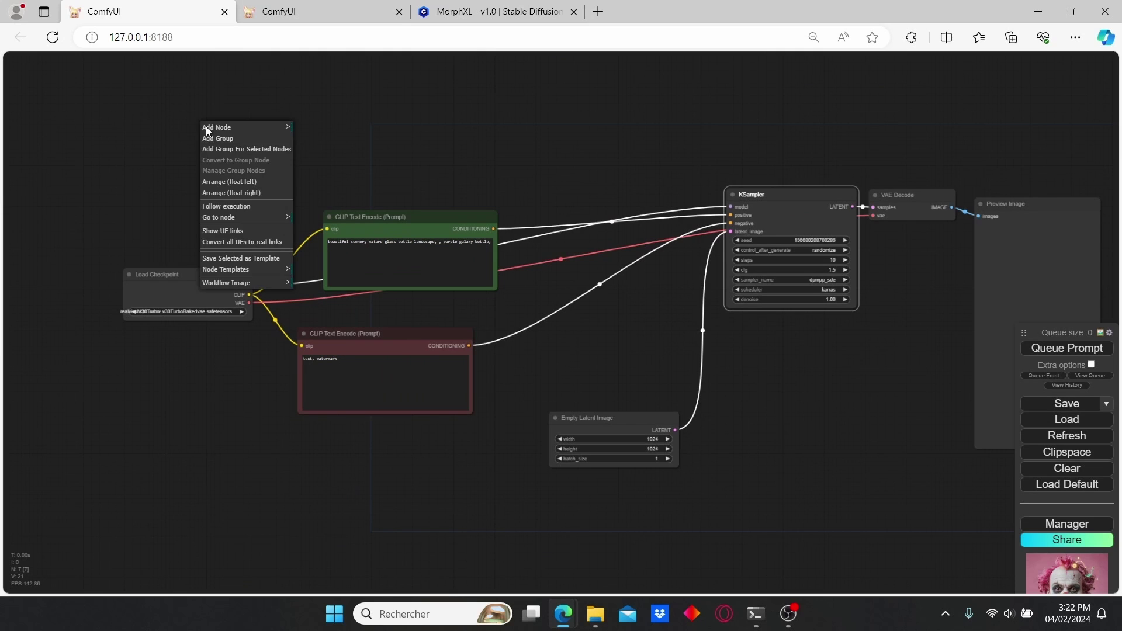
pyautogui.click(243, 140)
pyautogui.moveTo(253, 150); pyautogui.dragTo(1057, 483)
pyautogui.moveTo(758, 439); pyautogui.dragTo(627, 429)
pyautogui.rightClick(629, 383)
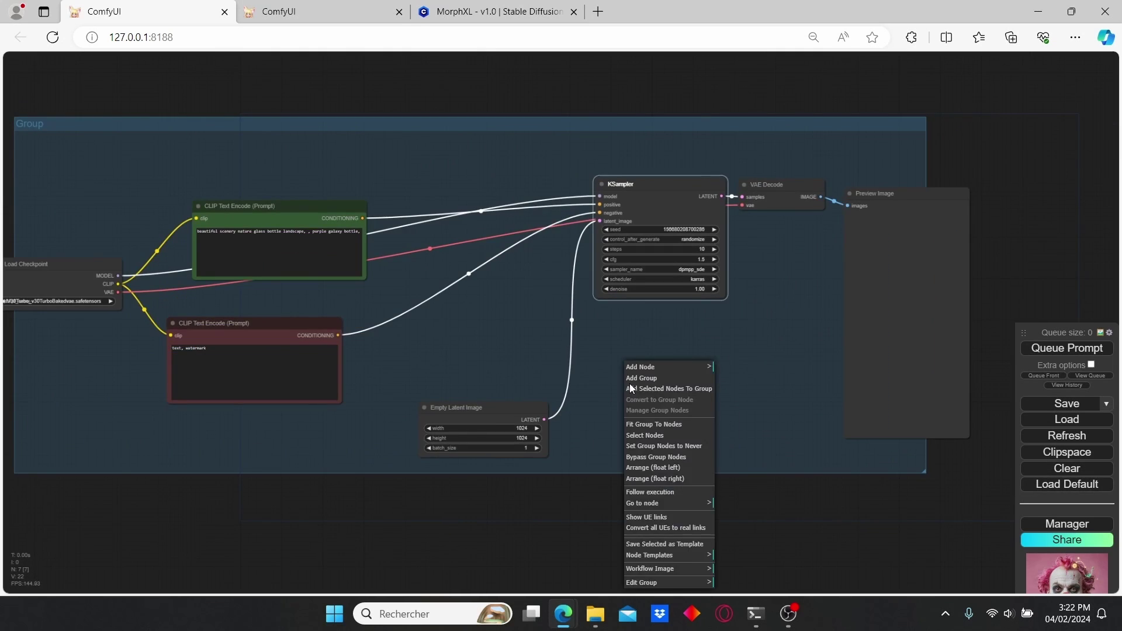
pyautogui.click(654, 424)
# - Rename the group around the workflow as "image generation"
pyautogui.scroll(-4, 655, 427)
pyautogui.scroll(3, 656, 426)
pyautogui.rightClick(261, 241)
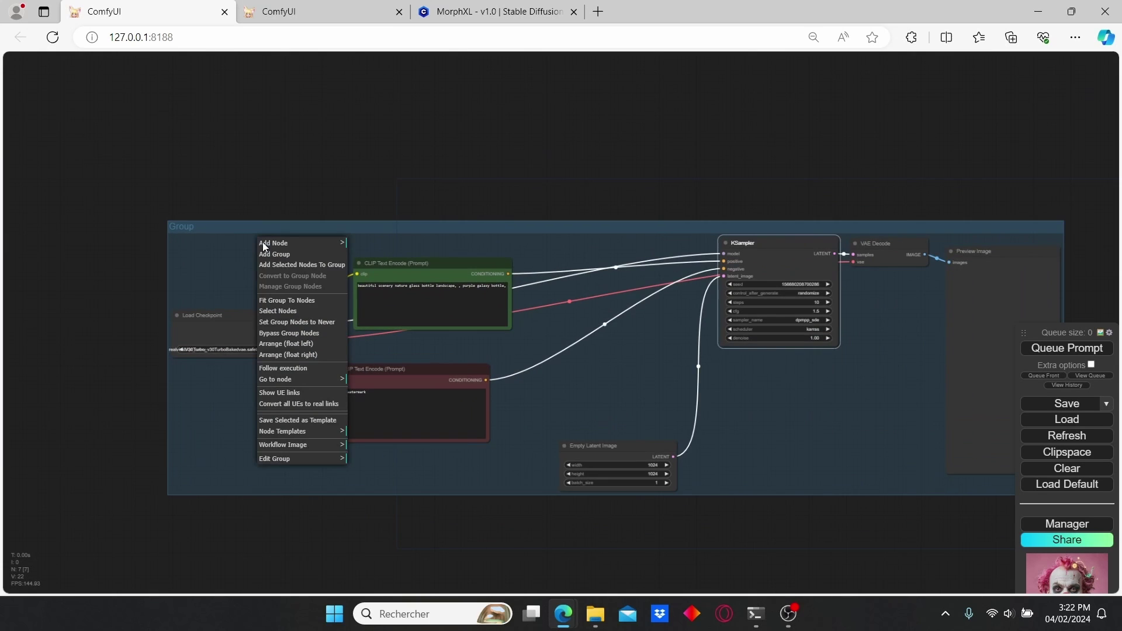
pyautogui.click(313, 459)
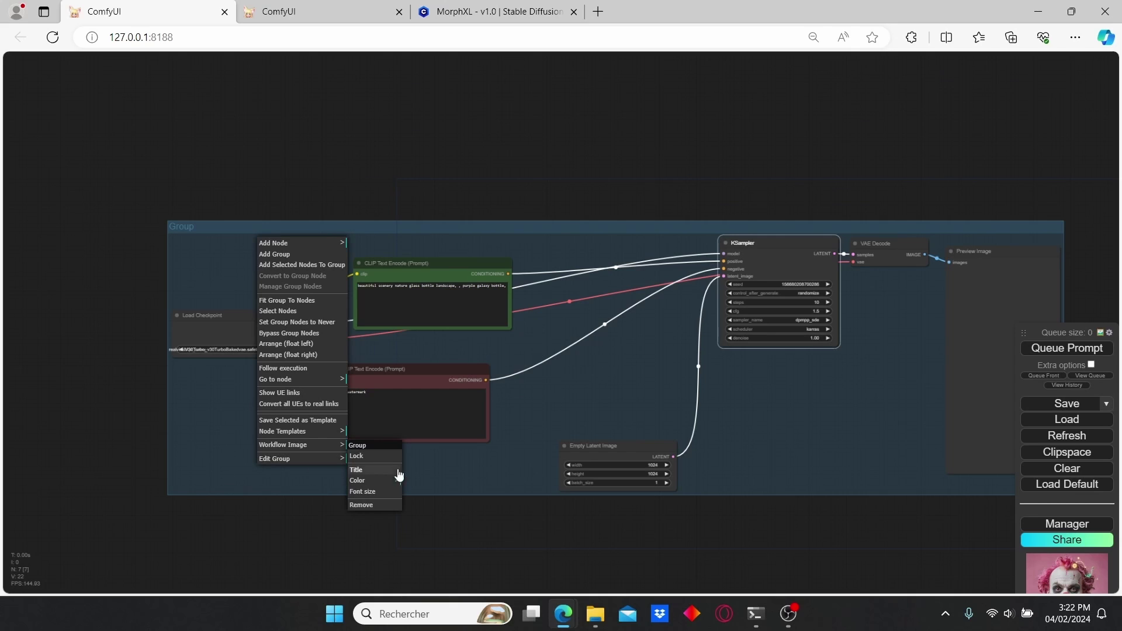
pyautogui.click(369, 469)
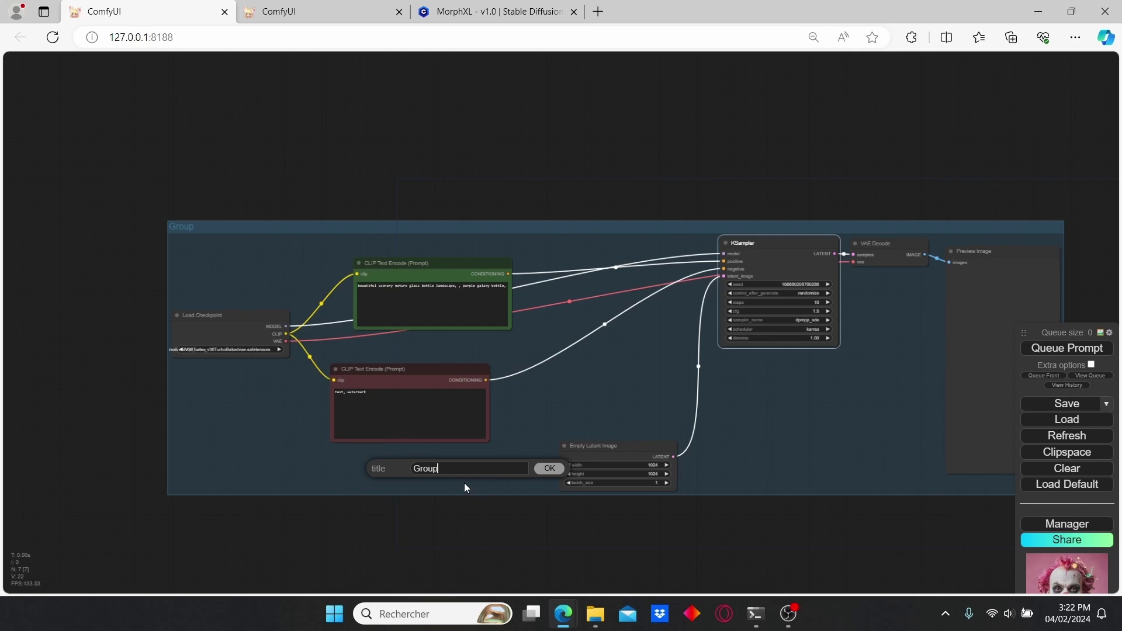
pyautogui.press('BackSpace')
pyautogui.press('BackSpace')
pyautogui.press('BackSpace')
pyautogui.write('image generation')
pyautogui.press('Return')
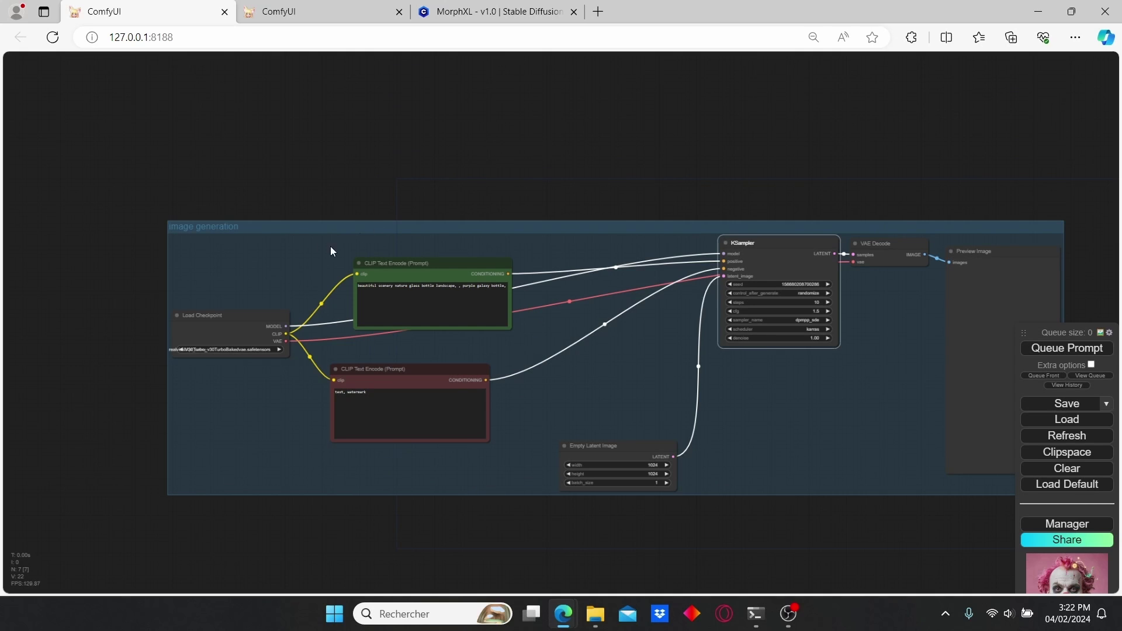
# - Move the two CLIP Text Encode nodes closer to the KSampler, with the negative prompt stacked just below the positive one
pyautogui.scroll(-2, 584, 175)
pyautogui.moveTo(494, 193); pyautogui.dragTo(503, 238)
pyautogui.scroll(2, 433, 291)
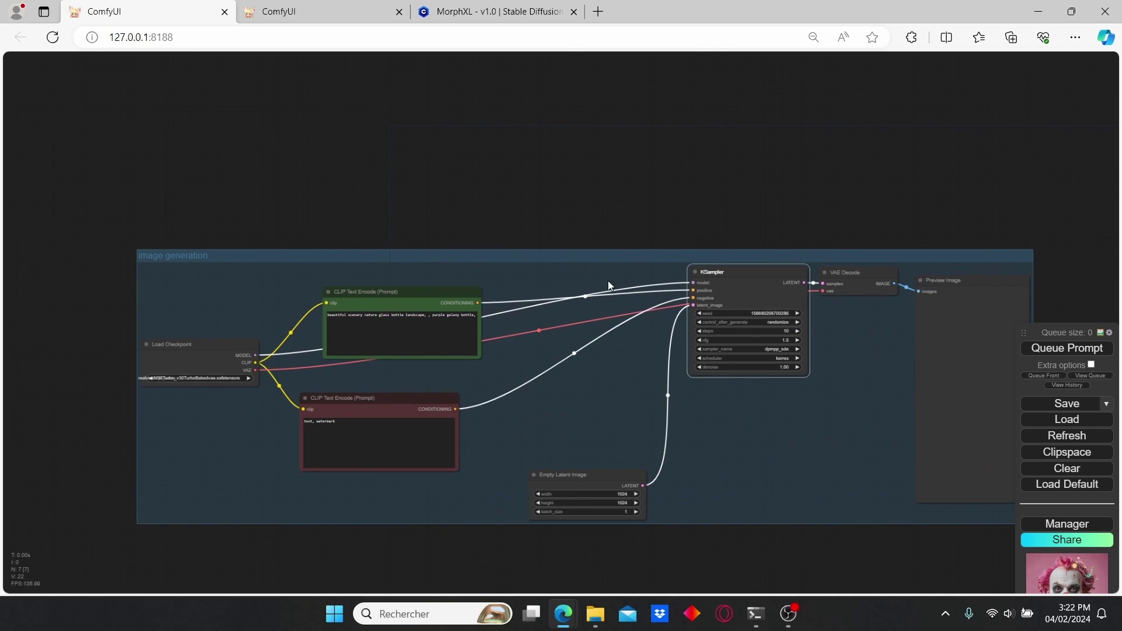
pyautogui.moveTo(386, 408); pyautogui.dragTo(471, 377)
# - Replace the positive prompt with the "cinematic film still of a post apocaliptic city square" prompt copied from the ComfyUI workflow in the other browser tab
pyautogui.click(315, 11)
pyautogui.scroll(7, 575, 266)
pyautogui.moveTo(575, 286); pyautogui.dragTo(576, 241)
pyautogui.scroll(3, 577, 244)
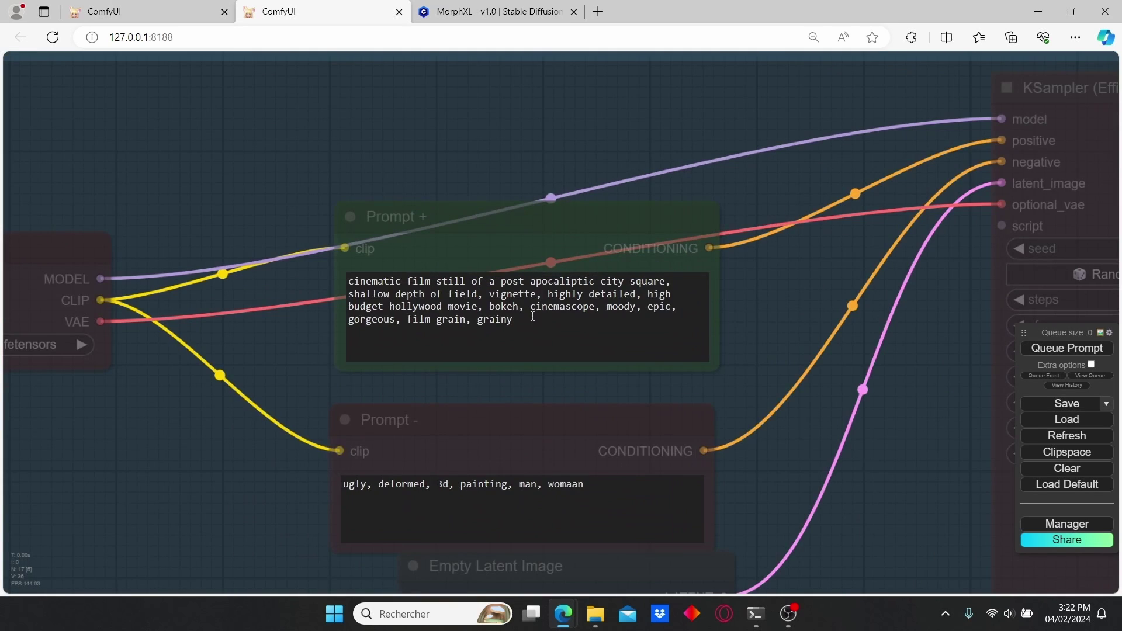
pyautogui.click(522, 328)
pyautogui.hotkey('ctrl', 'a')
pyautogui.hotkey('ctrl', 'c')
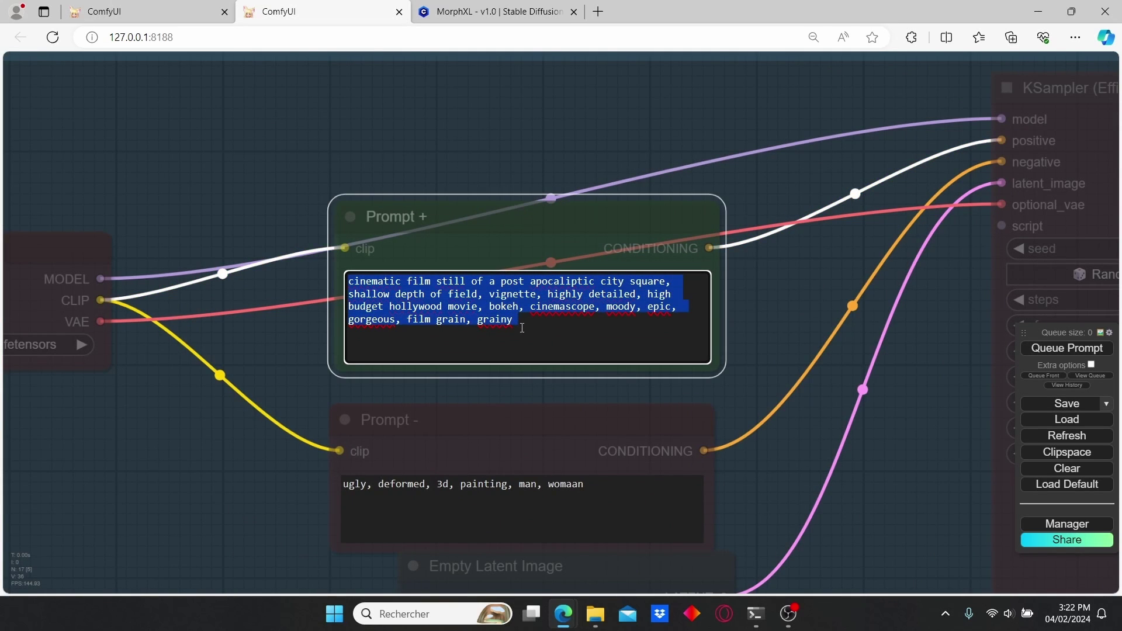
pyautogui.click(187, 12)
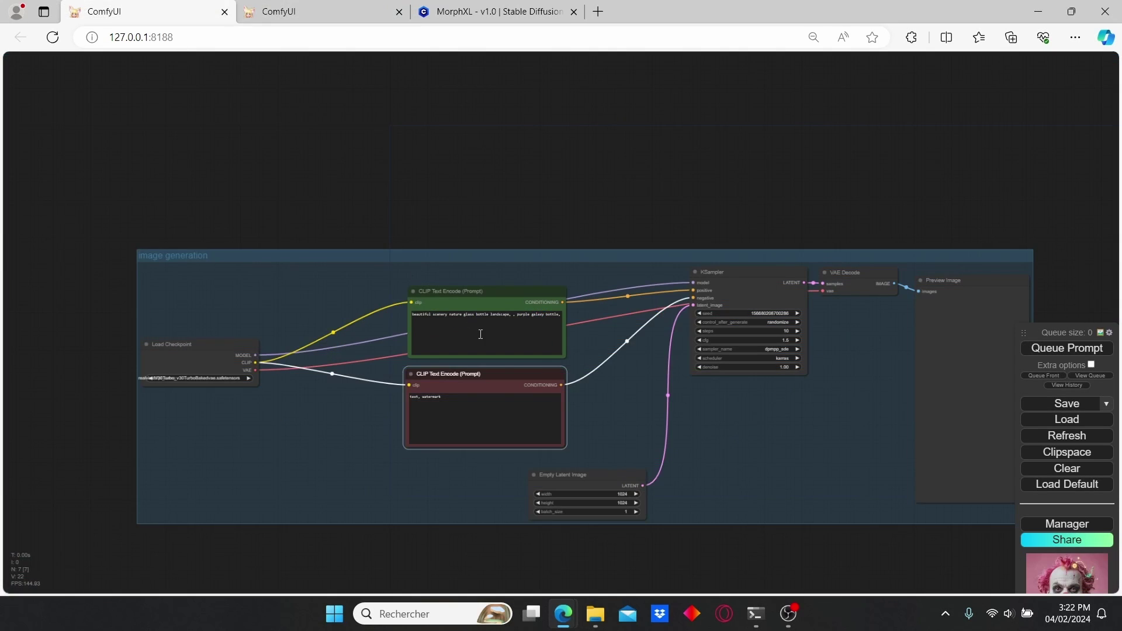
pyautogui.click(481, 334)
pyautogui.hotkey('ctrl', 'a')
pyautogui.hotkey('ctrl', 'v')
pyautogui.click(282, 5)
pyautogui.click(664, 489)
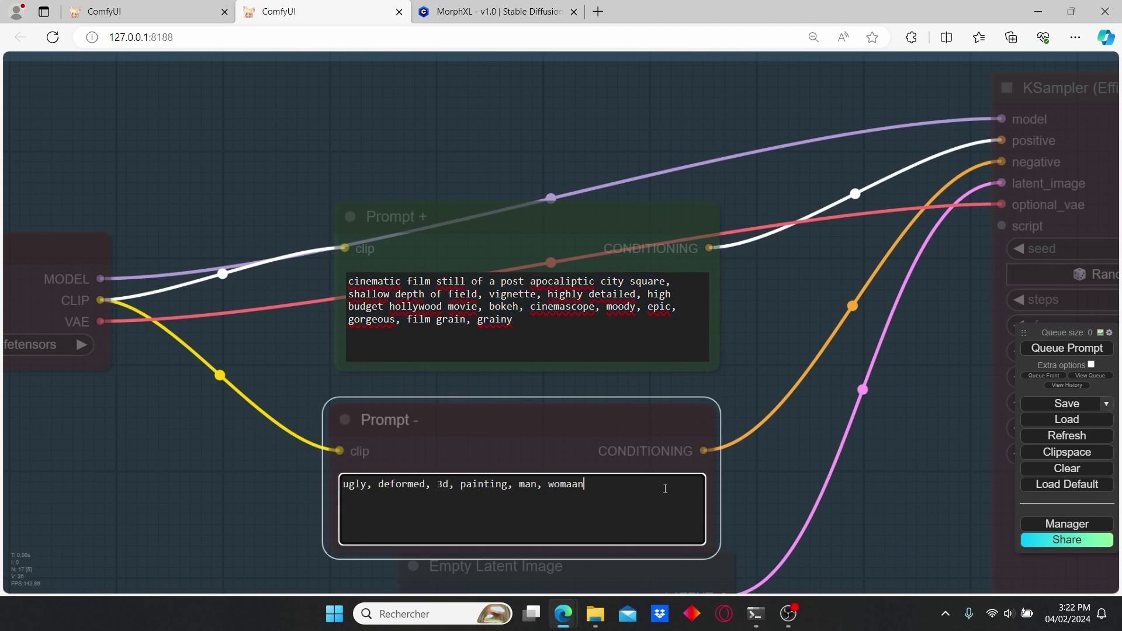
pyautogui.click(293, 141)
pyautogui.click(140, 6)
# - Queue the prompt to generate the post-apocalyptic city image
pyautogui.scroll(3, 721, 397)
pyautogui.moveTo(252, 419); pyautogui.dragTo(390, 418)
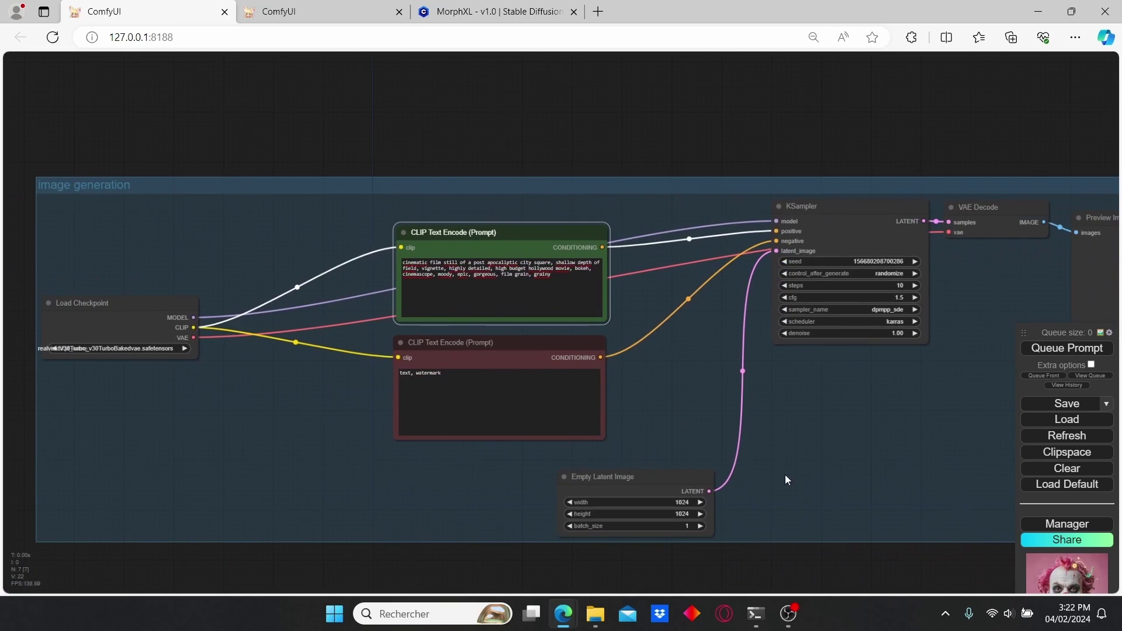
pyautogui.scroll(2, 784, 474)
pyautogui.click(1061, 350)
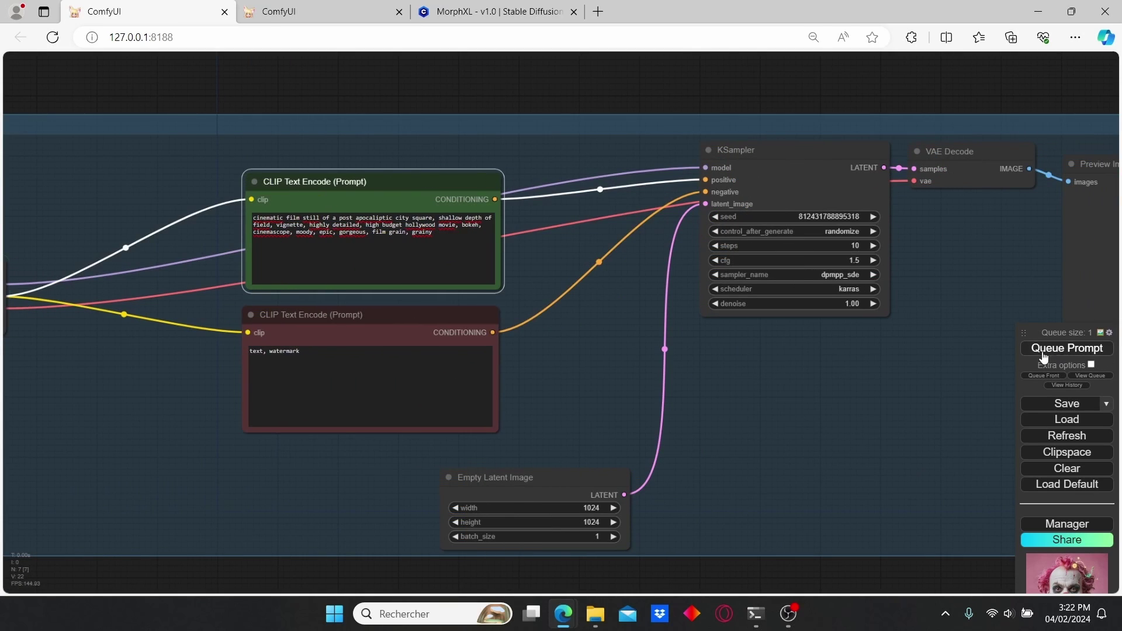
pyautogui.scroll(-4, 936, 388)
pyautogui.scroll(2, 819, 383)
pyautogui.moveTo(771, 346); pyautogui.dragTo(409, 313)
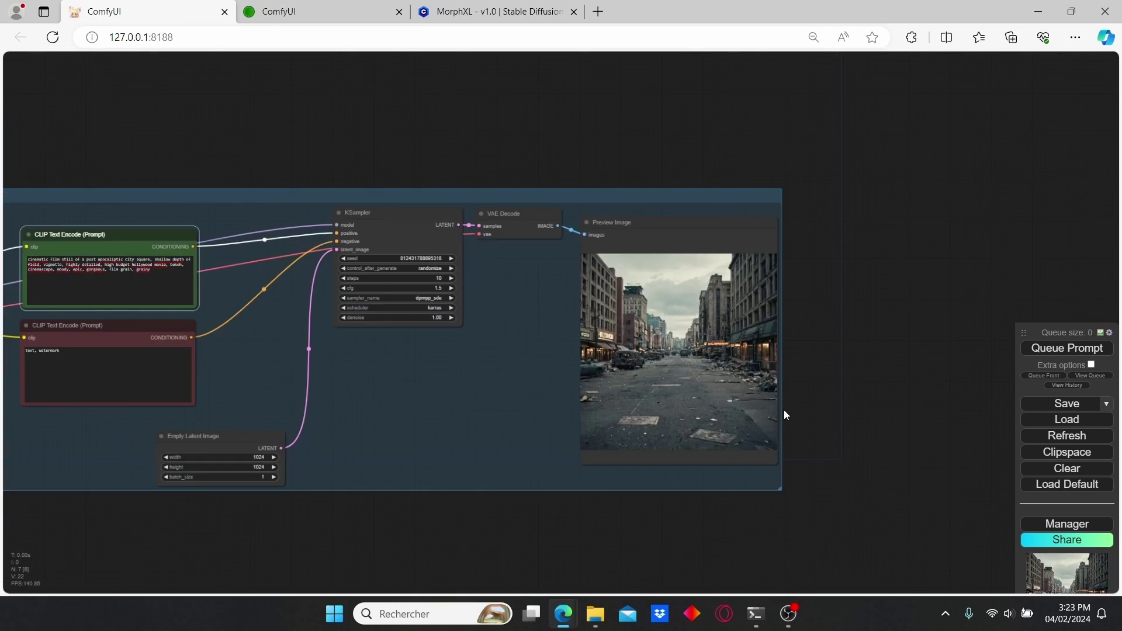
# - Save the generated city image from the Preview Image node
pyautogui.scroll(7, 783, 413)
pyautogui.moveTo(233, 315); pyautogui.dragTo(325, 332)
pyautogui.scroll(-3, 325, 331)
pyautogui.scroll(2, 336, 338)
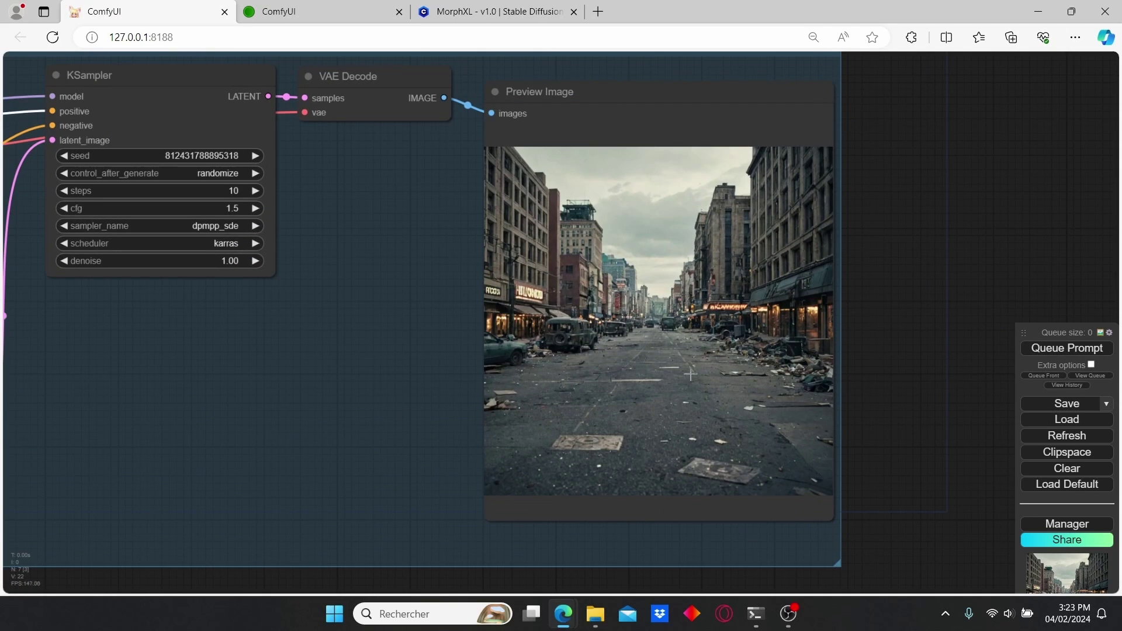
pyautogui.rightClick(685, 256)
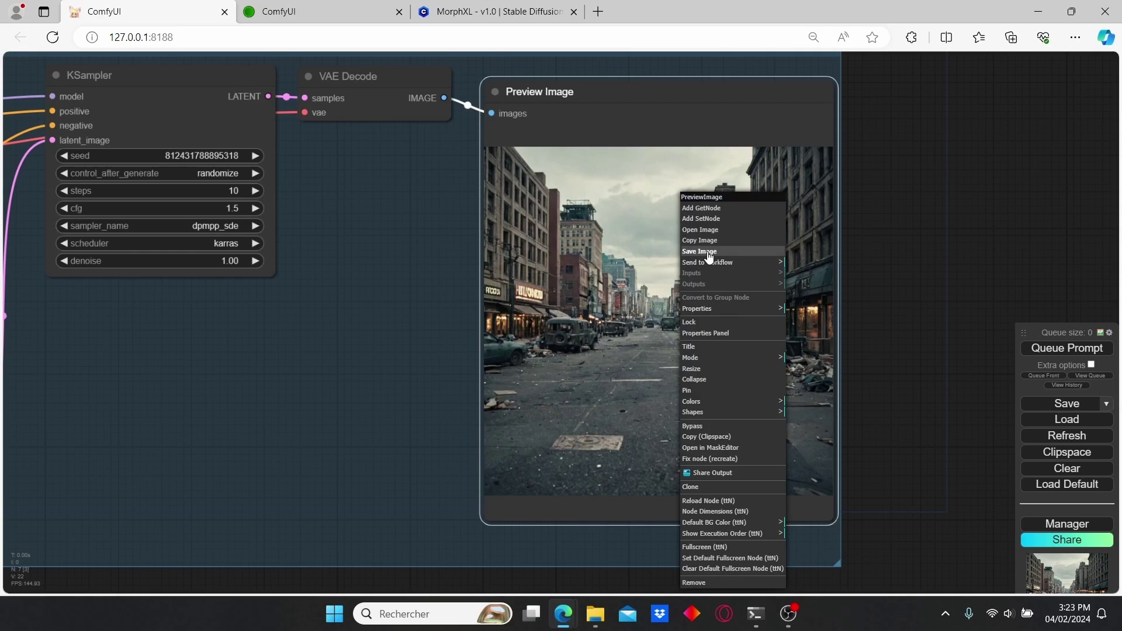
pyautogui.click(708, 257)
# - Set the Empty Latent Image batch_size to 2
pyautogui.scroll(-3, 366, 348)
pyautogui.moveTo(341, 363); pyautogui.dragTo(685, 355)
pyautogui.scroll(2, 330, 465)
pyautogui.click(397, 477)
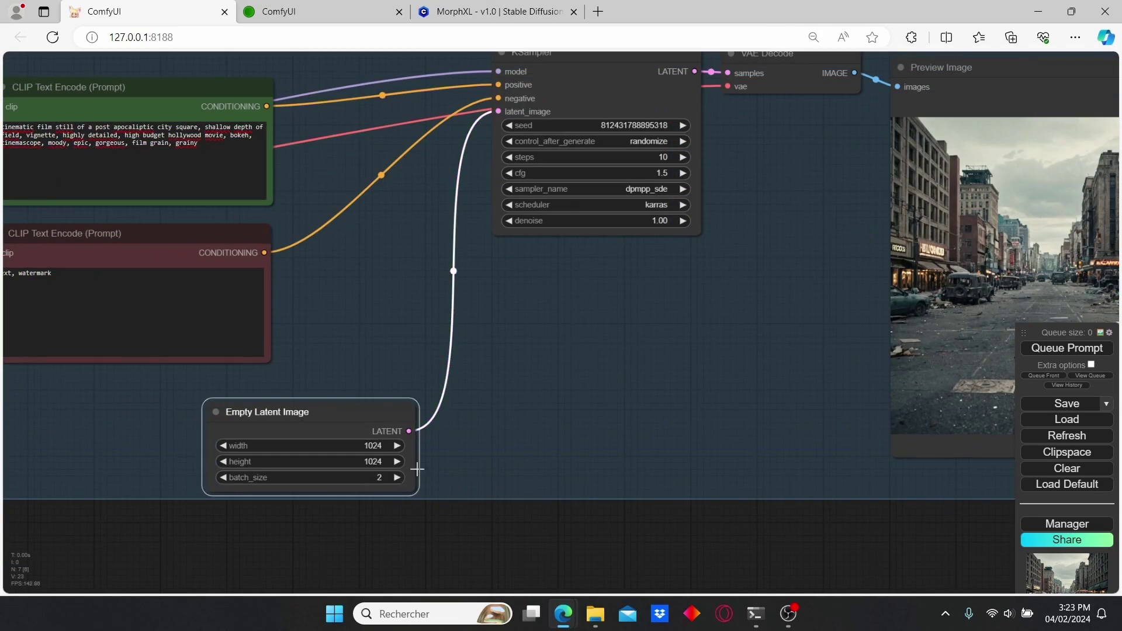
# - Raise the KSampler steps to 15 and queue the prompt again
pyautogui.scroll(-3, 698, 318)
pyautogui.scroll(2, 664, 335)
pyautogui.click(592, 209)
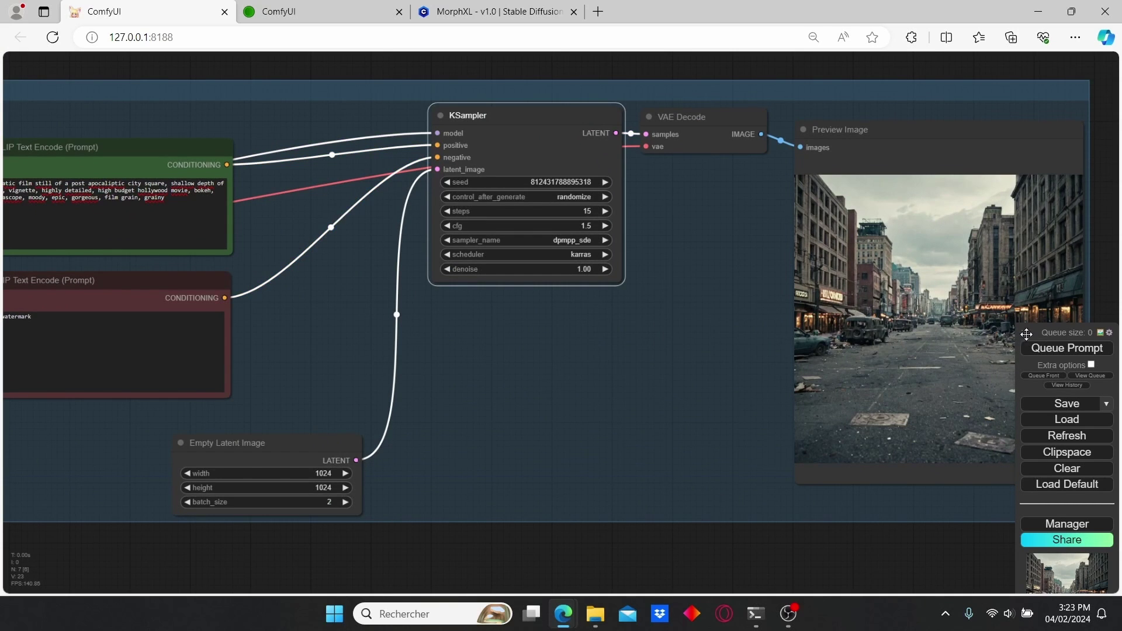
pyautogui.click(1052, 348)
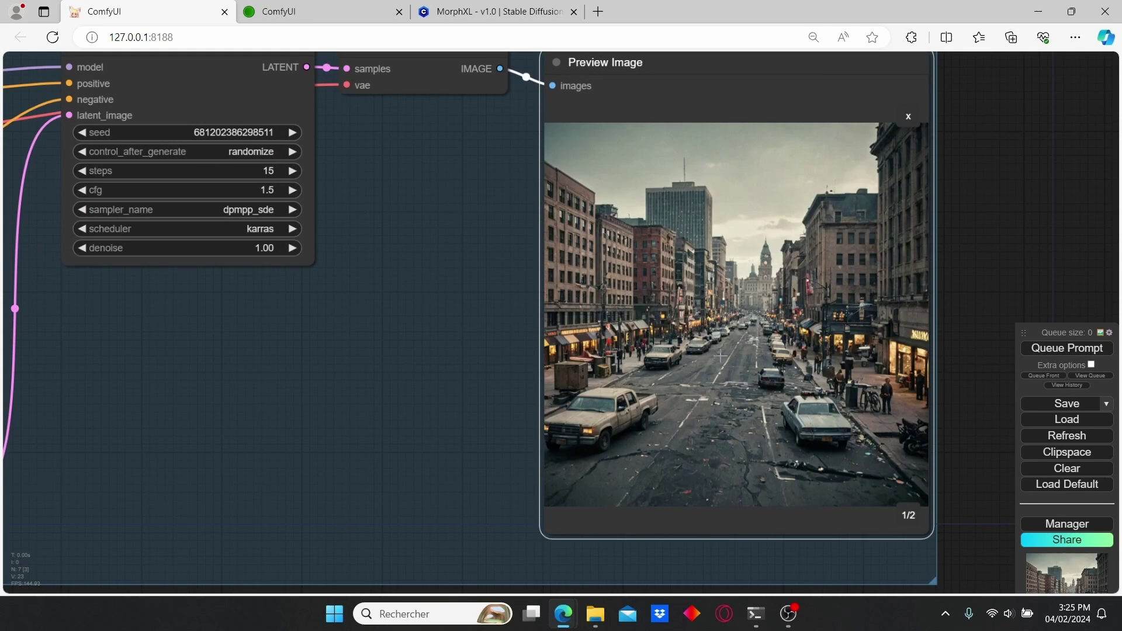
# - Save the first image of the new batch from the Preview Image node
pyautogui.rightClick(717, 230)
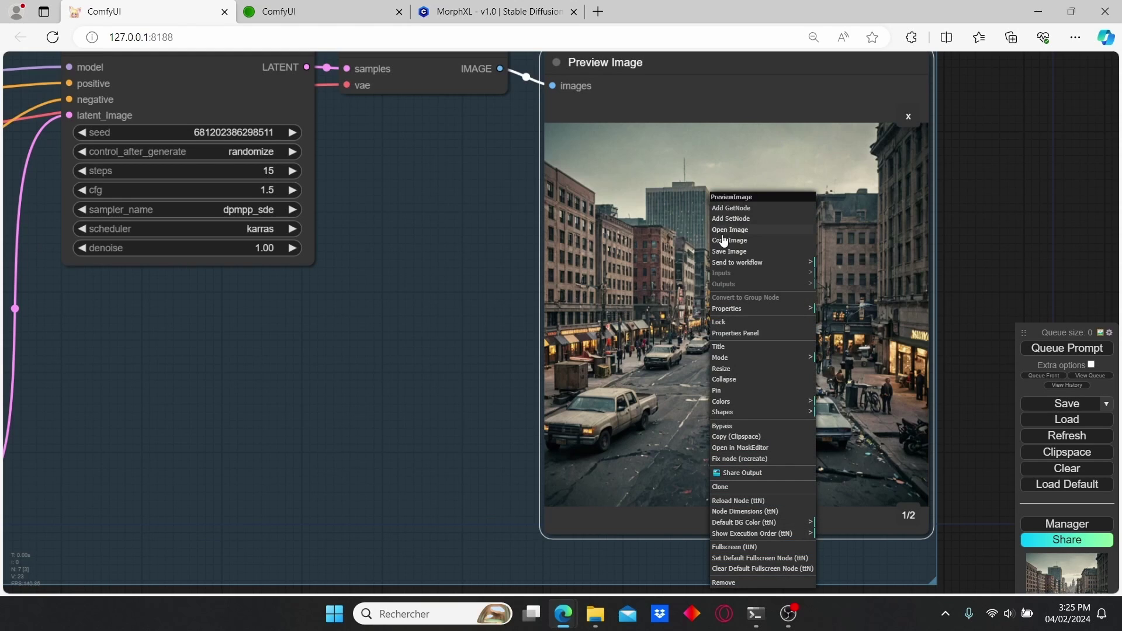
pyautogui.click(730, 252)
pyautogui.click(457, 291)
pyautogui.scroll(-5, 624, 337)
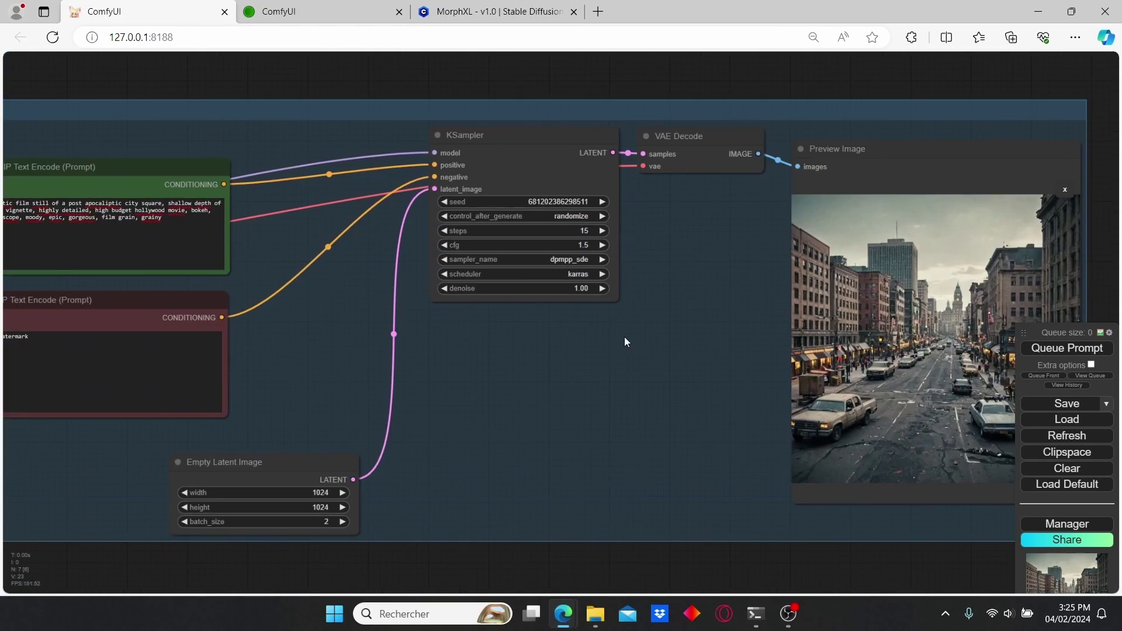
pyautogui.scroll(2, 528, 338)
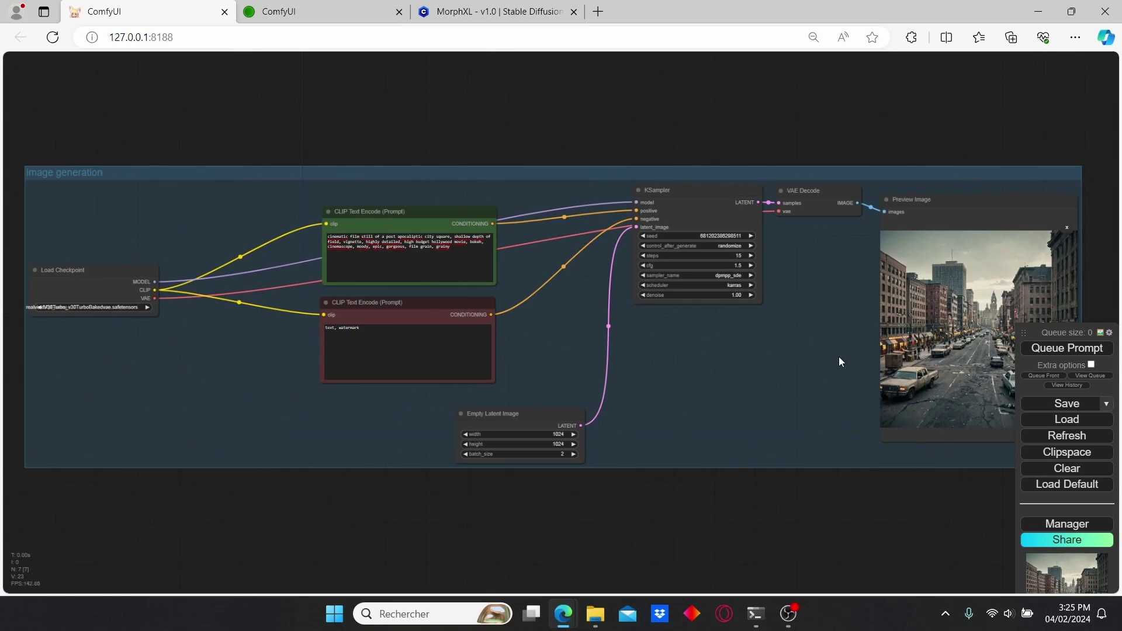
pyautogui.moveTo(839, 357); pyautogui.dragTo(683, 356)
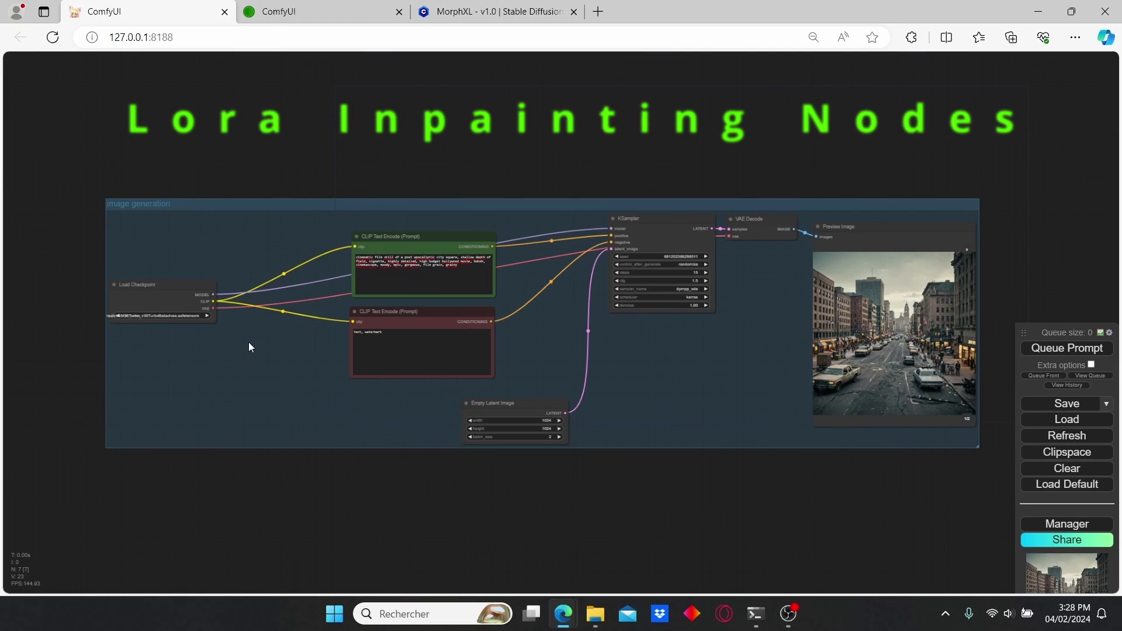
# - Duplicate all seven image generation nodes and place the copy in the empty space above the group
pyautogui.click(171, 292)
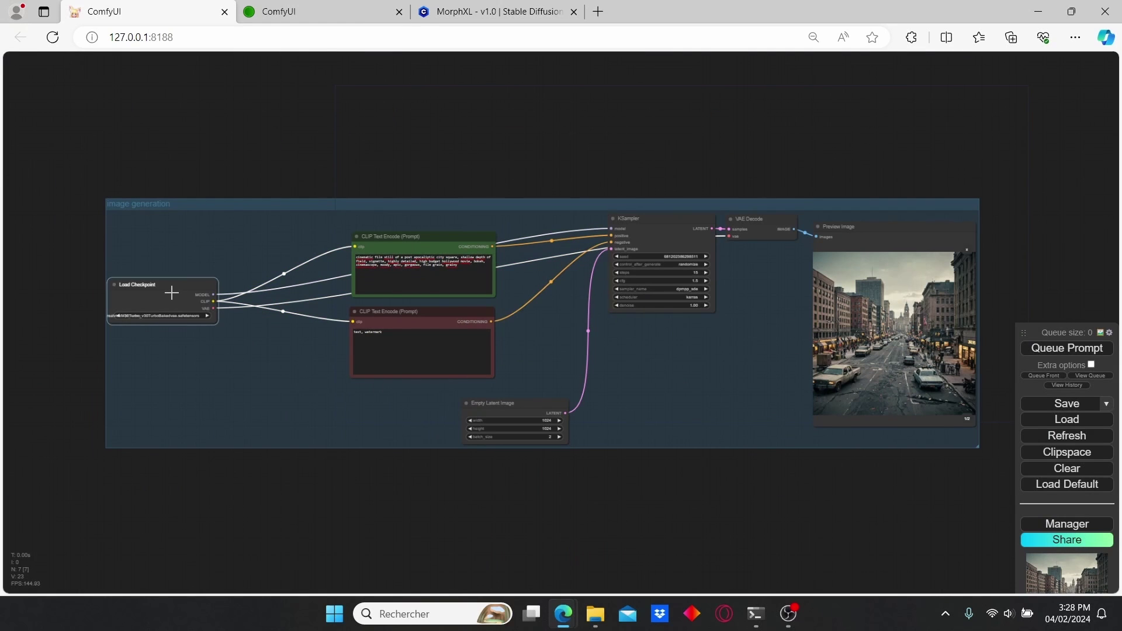
pyautogui.click(394, 322)
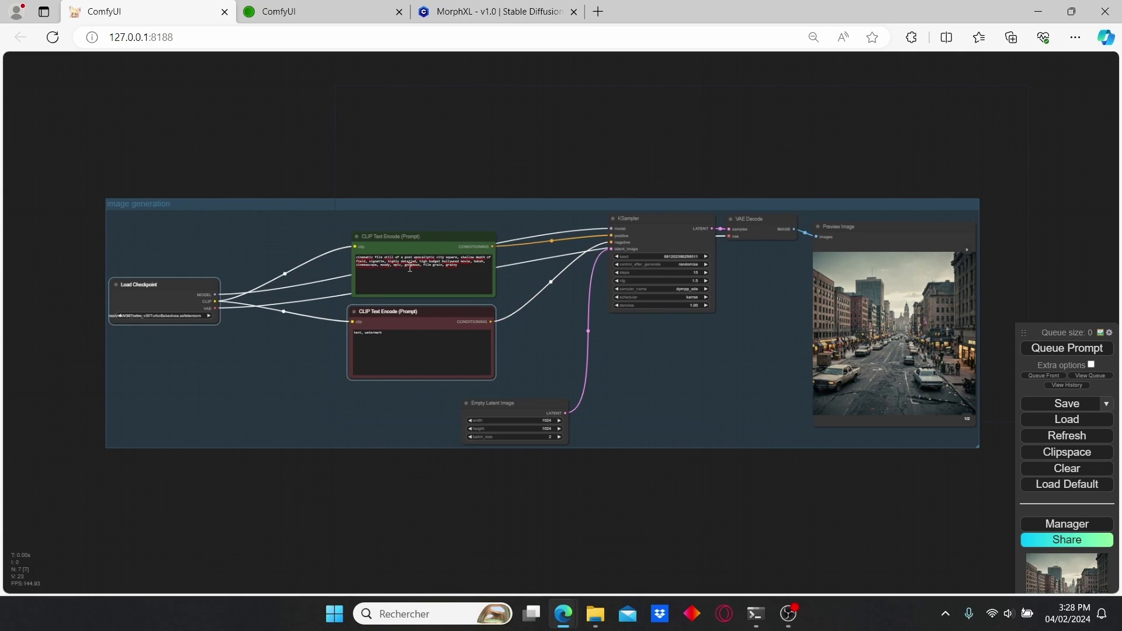
pyautogui.keyDown('shift'); pyautogui.click(416, 242); pyautogui.keyUp('shift')
pyautogui.keyDown('shift'); pyautogui.click(698, 222); pyautogui.keyUp('shift')
pyautogui.keyDown('shift'); pyautogui.click(742, 229); pyautogui.keyUp('shift')
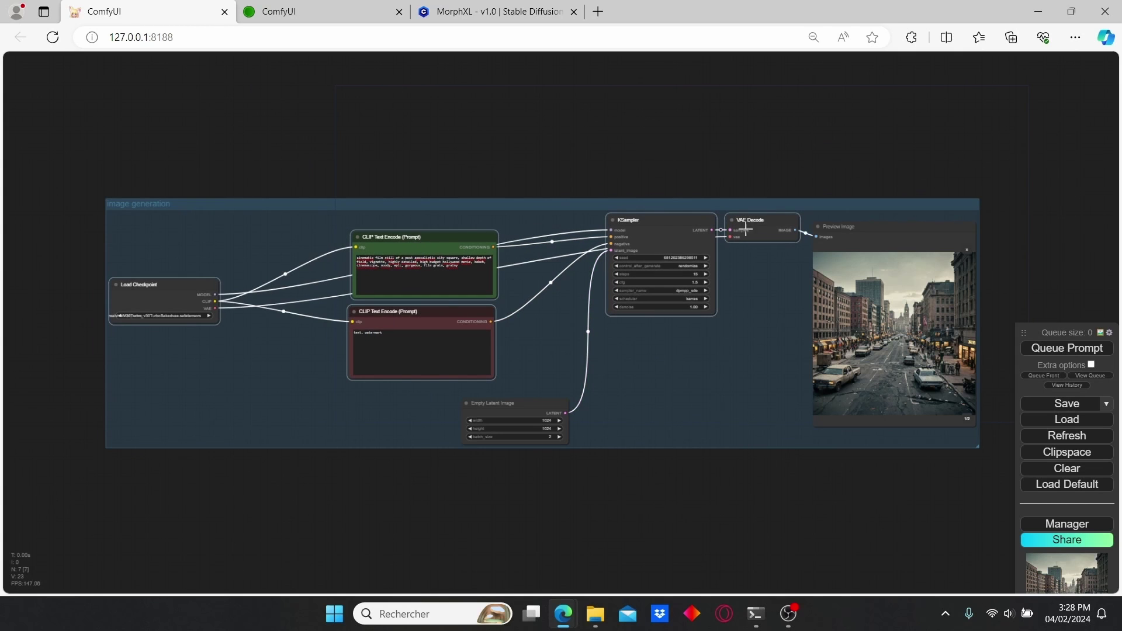
pyautogui.keyDown('shift'); pyautogui.click(539, 403); pyautogui.keyUp('shift')
pyautogui.keyDown('shift'); pyautogui.click(880, 227); pyautogui.keyUp('shift')
pyautogui.scroll(-1, 655, 262)
pyautogui.moveTo(537, 184); pyautogui.dragTo(547, 221)
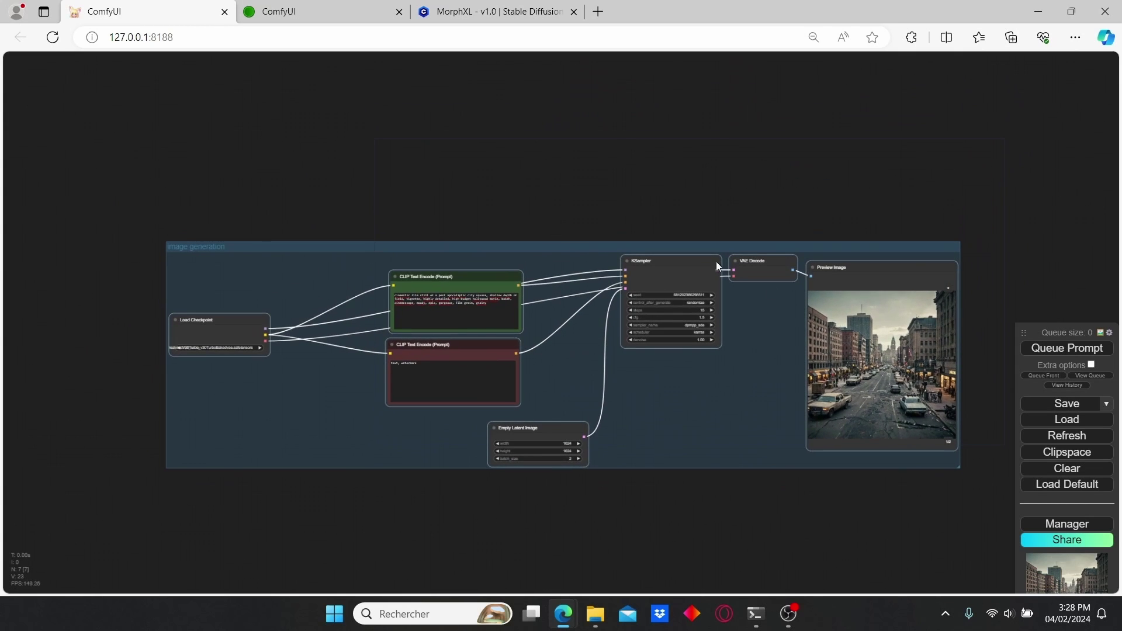
pyautogui.keyDown('shift'); pyautogui.click(848, 275); pyautogui.keyUp('shift')
pyautogui.keyDown('shift'); pyautogui.click(775, 272); pyautogui.keyUp('shift')
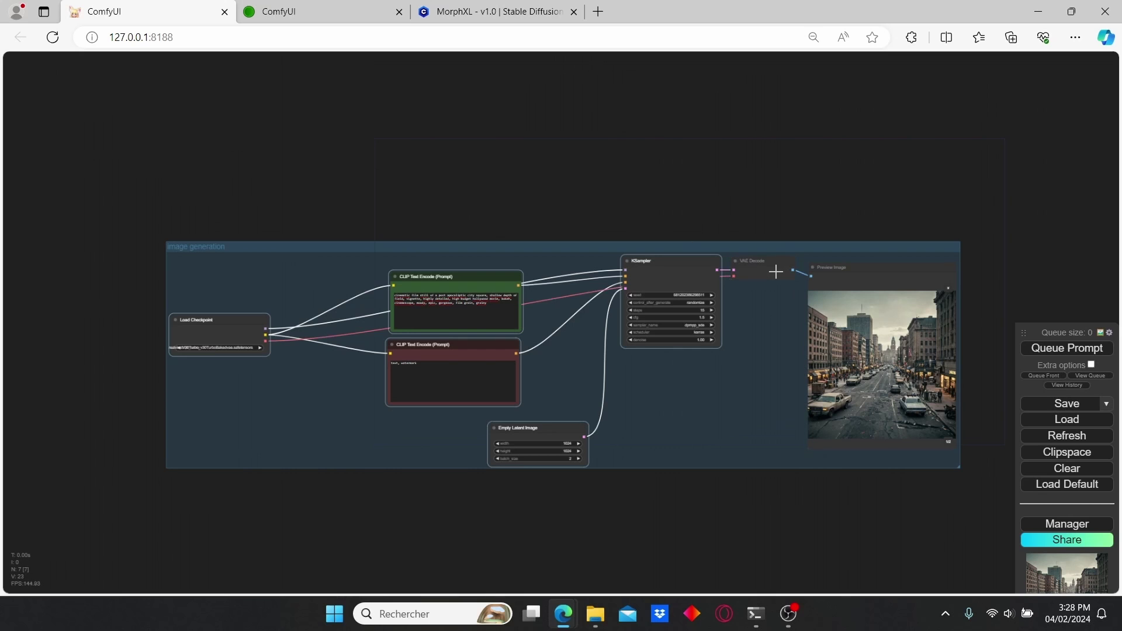
pyautogui.moveTo(493, 202); pyautogui.dragTo(560, 231)
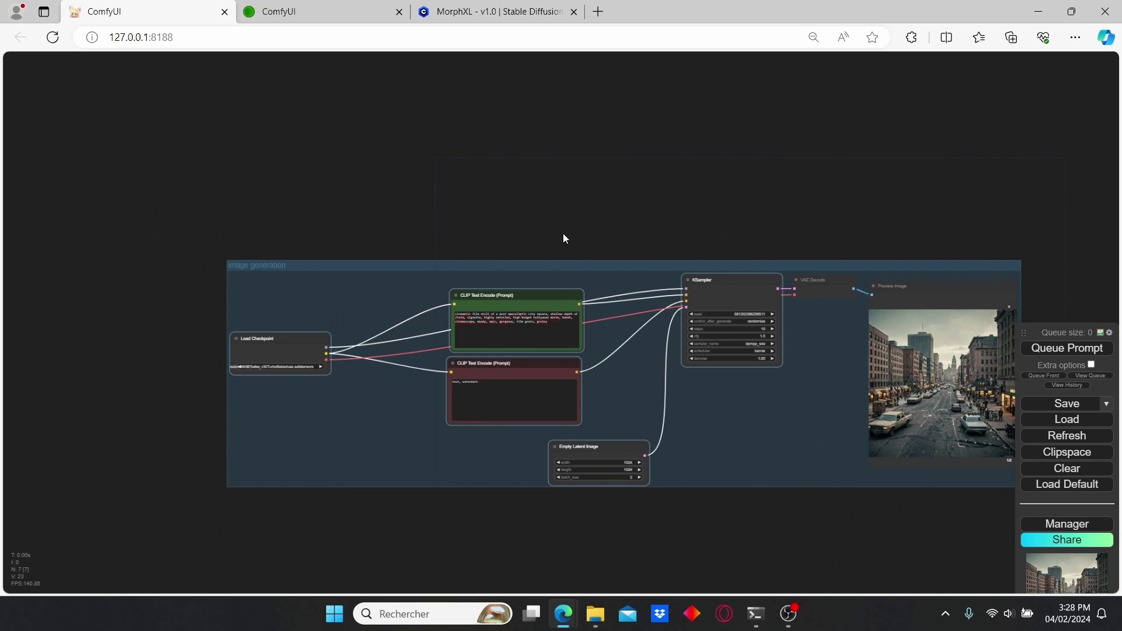
pyautogui.hotkey('ctrl', 'c')
pyautogui.hotkey('ctrl', 'v')
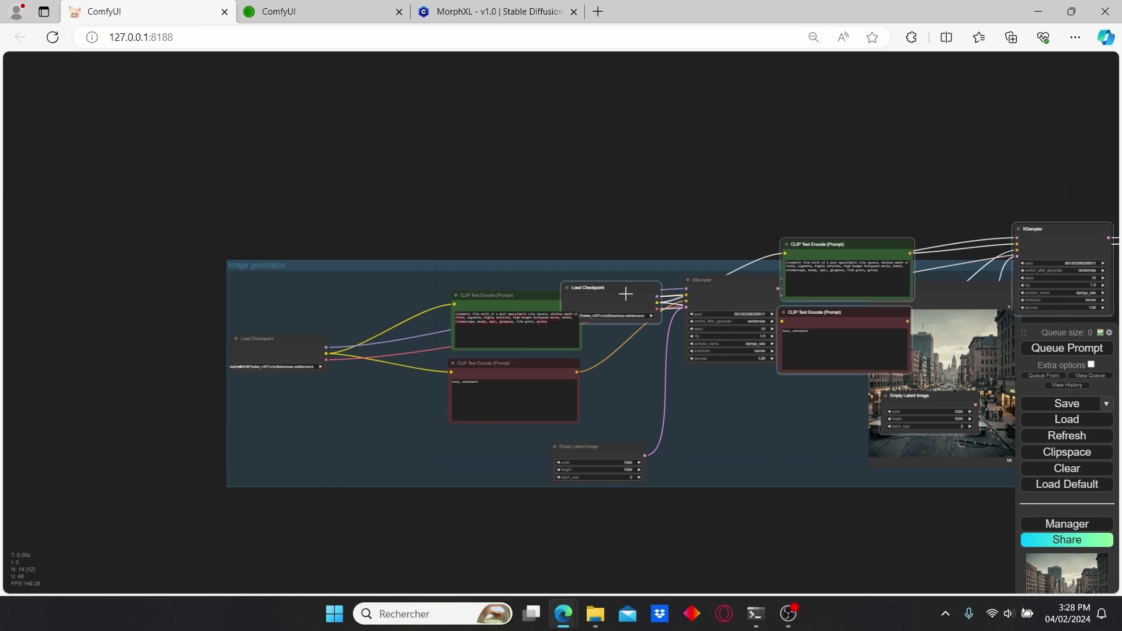
pyautogui.moveTo(631, 301); pyautogui.dragTo(287, 106)
pyautogui.moveTo(361, 177); pyautogui.dragTo(387, 321)
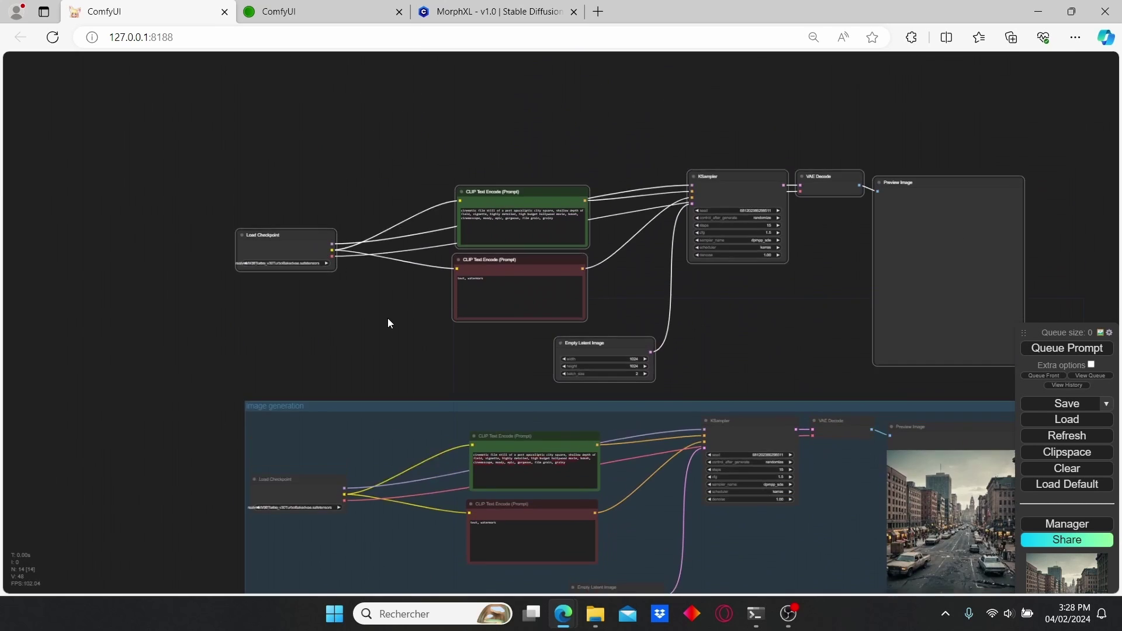
# - Add a Load LoRA node fed by the copied Load Checkpoint's MODEL and CLIP outputs, and place it between the checkpoint and the prompts
pyautogui.scroll(2, 387, 320)
pyautogui.scroll(-3, 246, 185)
pyautogui.scroll(5, 202, 150)
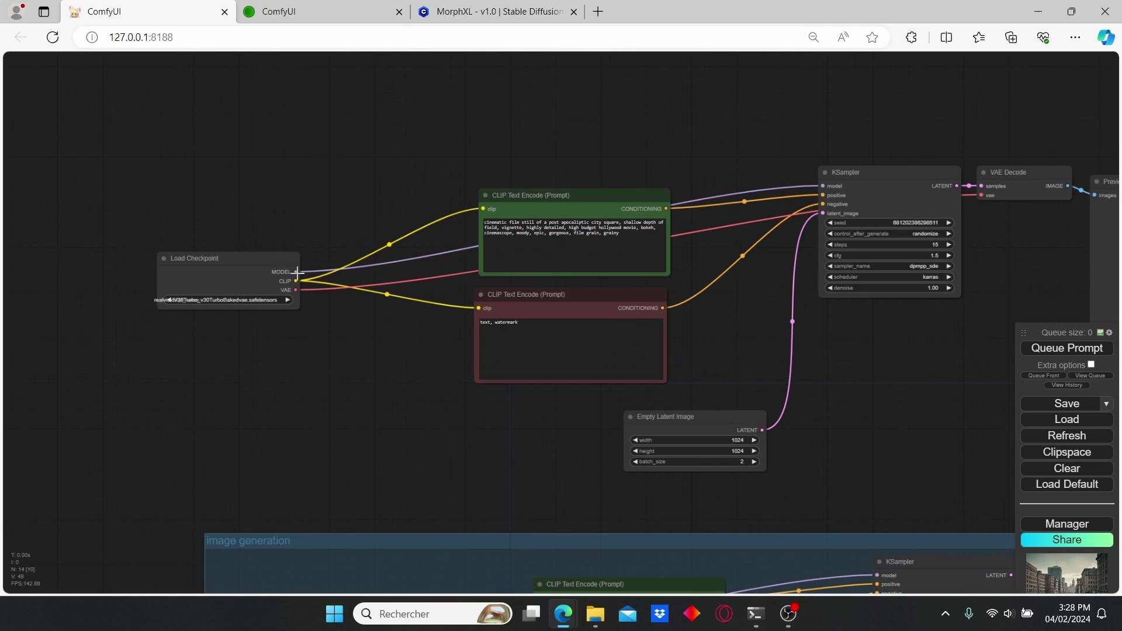
pyautogui.moveTo(297, 271); pyautogui.dragTo(352, 229)
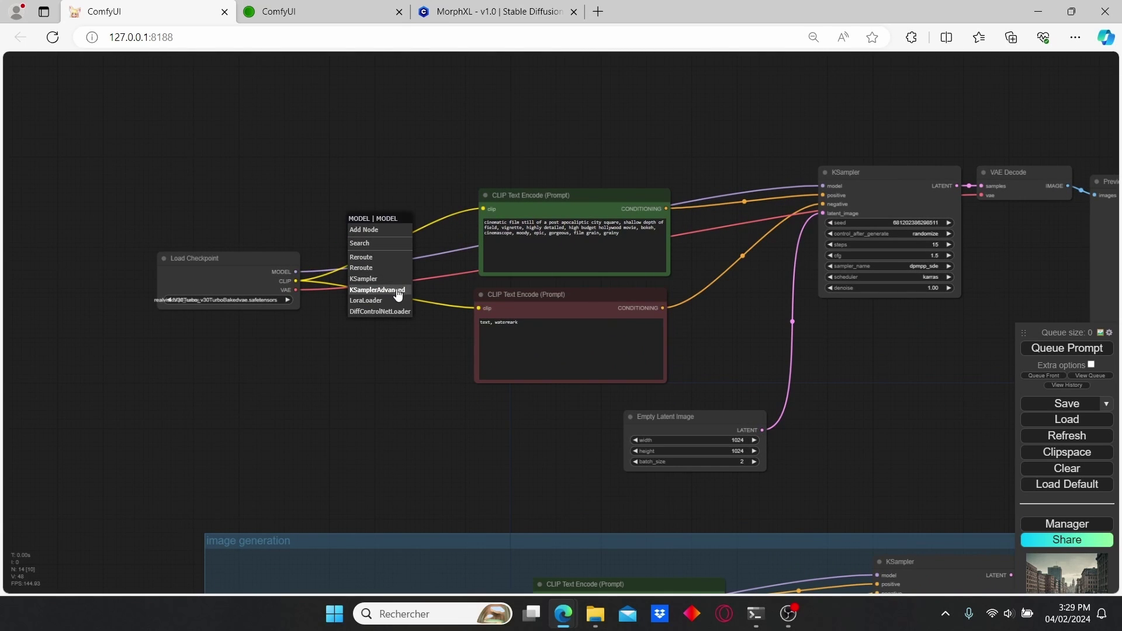
pyautogui.click(368, 301)
pyautogui.scroll(3, 400, 286)
pyautogui.moveTo(227, 272); pyautogui.dragTo(138, 255)
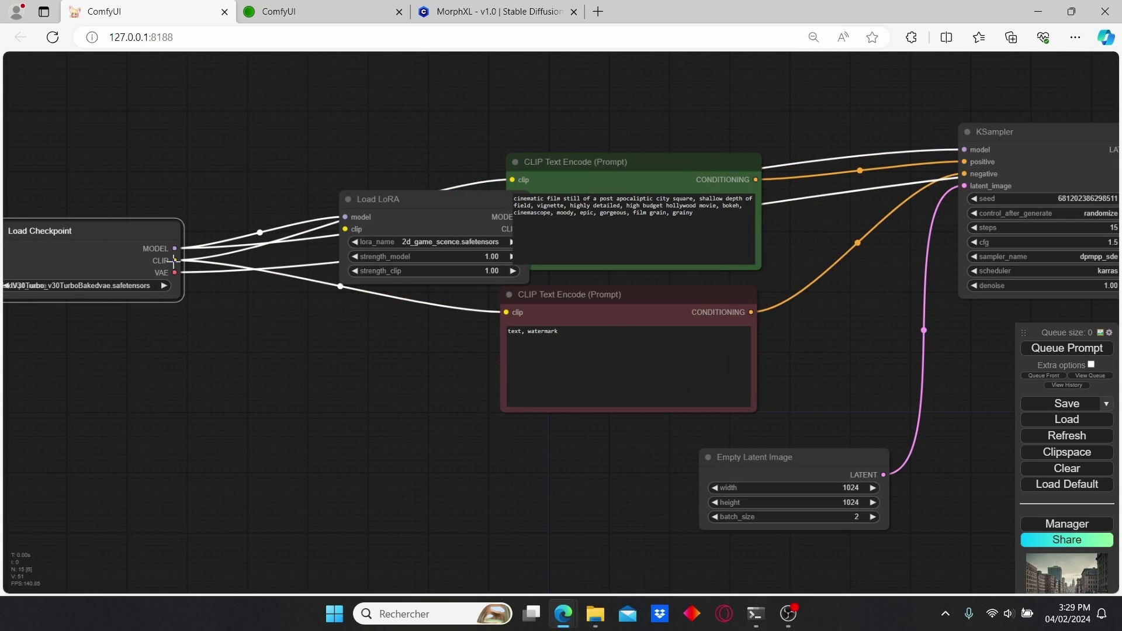
pyautogui.moveTo(345, 233); pyautogui.dragTo(205, 263)
# - Connect the Load LoRA MODEL output to the KSampler and its CLIP output to both CLIP Text Encode nodes
pyautogui.moveTo(384, 247); pyautogui.dragTo(964, 150)
pyautogui.moveTo(382, 258); pyautogui.dragTo(512, 180)
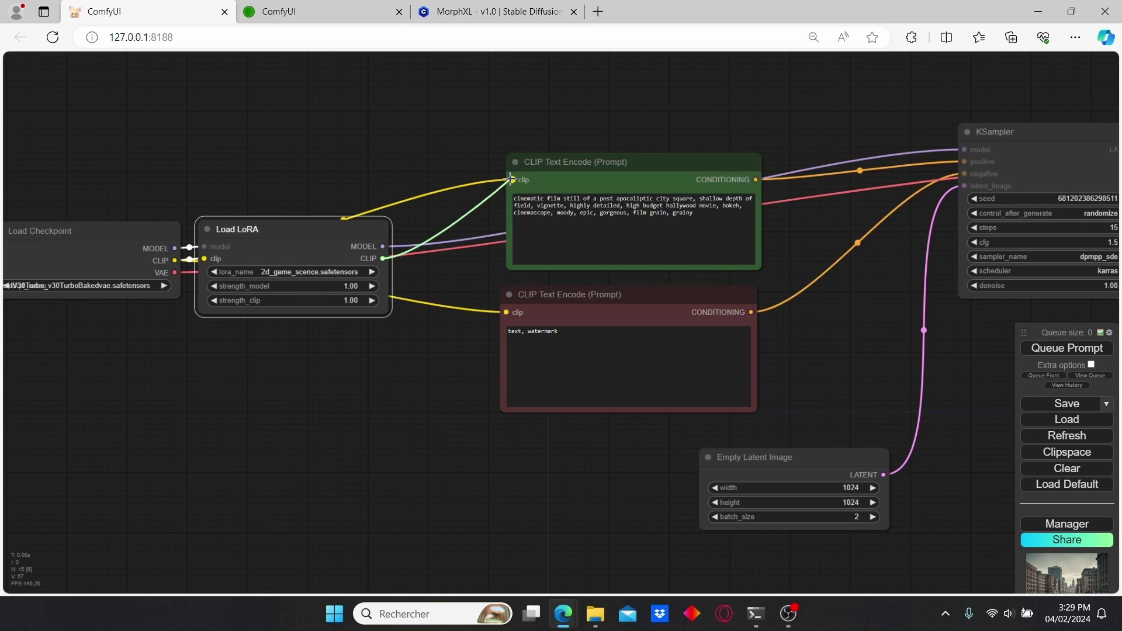
pyautogui.moveTo(382, 258); pyautogui.dragTo(506, 312)
pyautogui.scroll(-3, 450, 380)
pyautogui.click(366, 315)
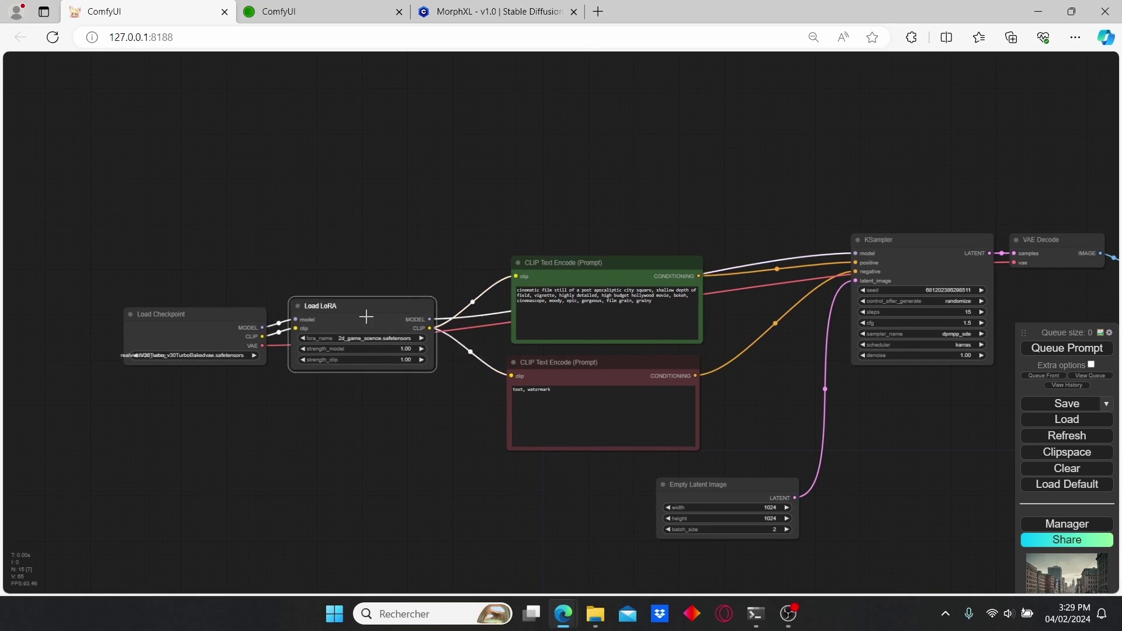
pyautogui.scroll(3, 363, 303)
pyautogui.scroll(3, 432, 342)
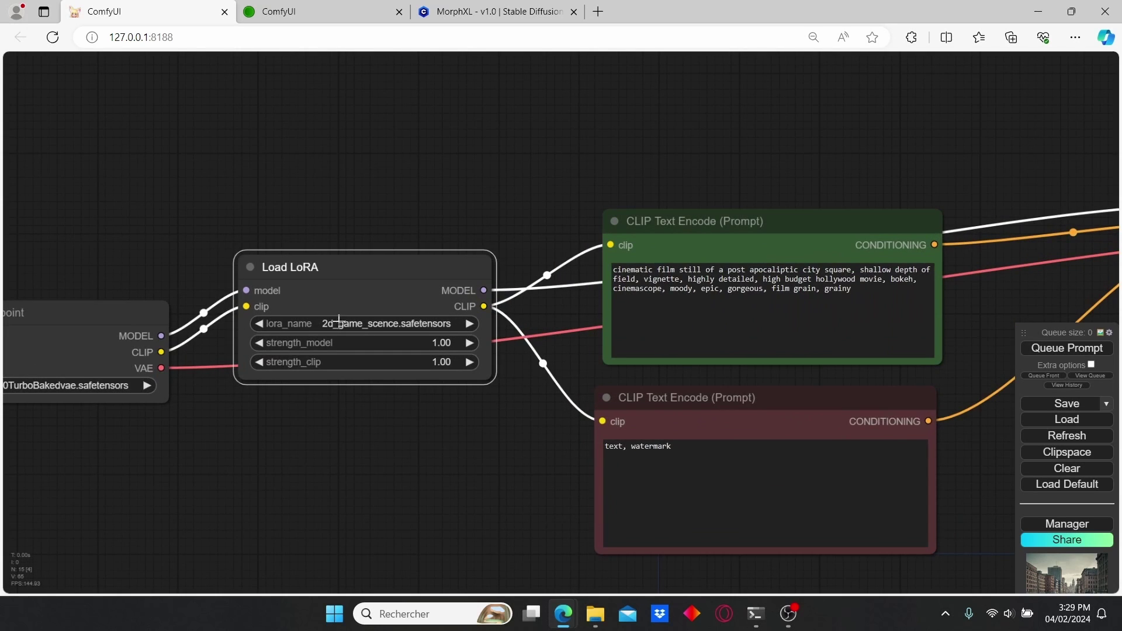
# - Set the Load LoRA node's strength_model to 1.25
pyautogui.click(442, 344)
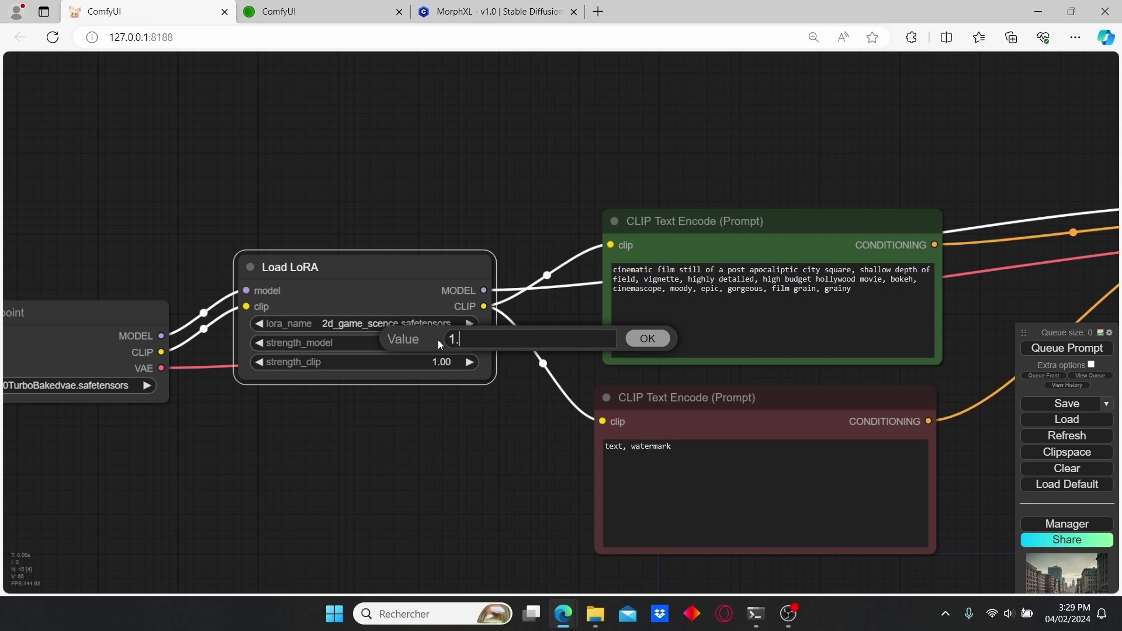
pyautogui.write('1.25')
pyautogui.press('Return')
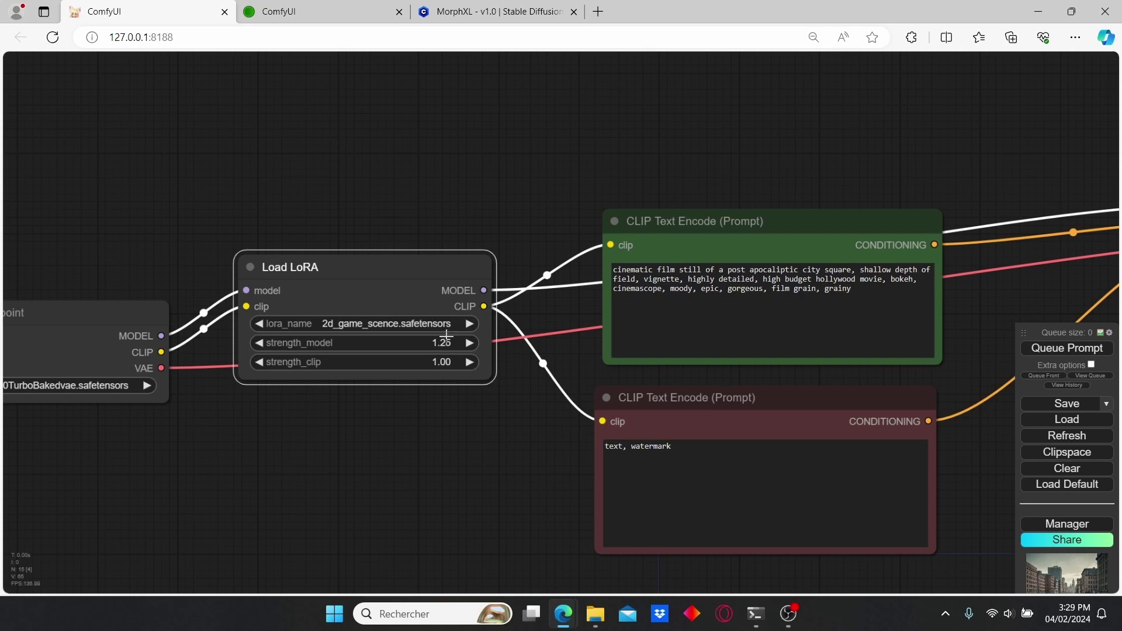
pyautogui.click(436, 325)
# - Delete the copied Empty Latent Image and KSampler nodes from the upper workflow
pyautogui.scroll(-5, 423, 179)
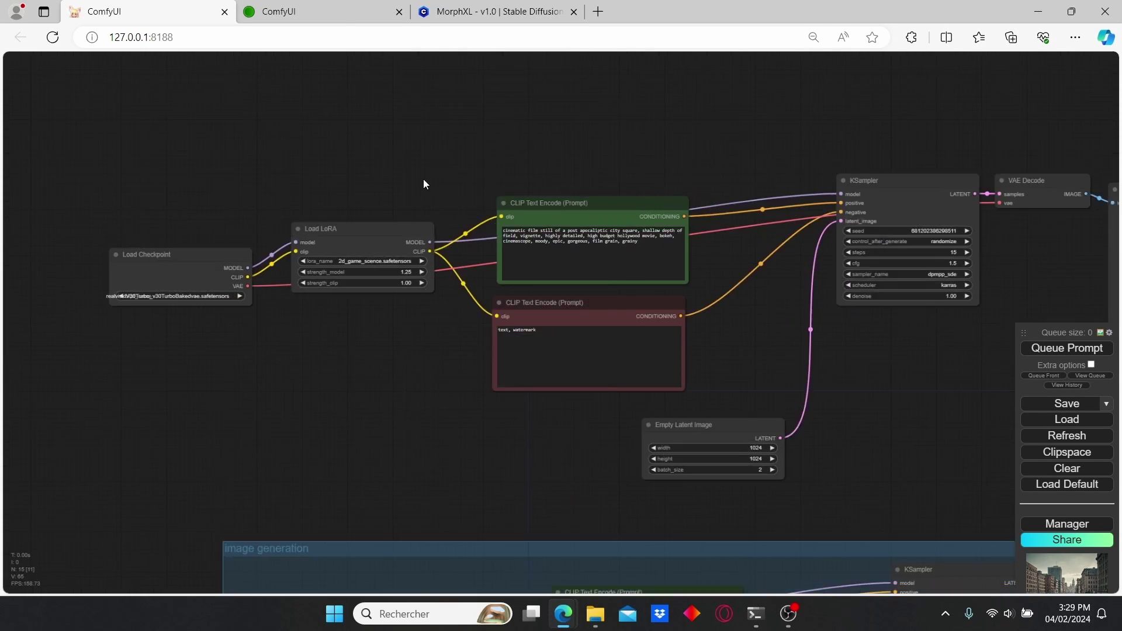
pyautogui.scroll(3, 644, 194)
pyautogui.moveTo(645, 195); pyautogui.dragTo(559, 169)
pyautogui.click(531, 539)
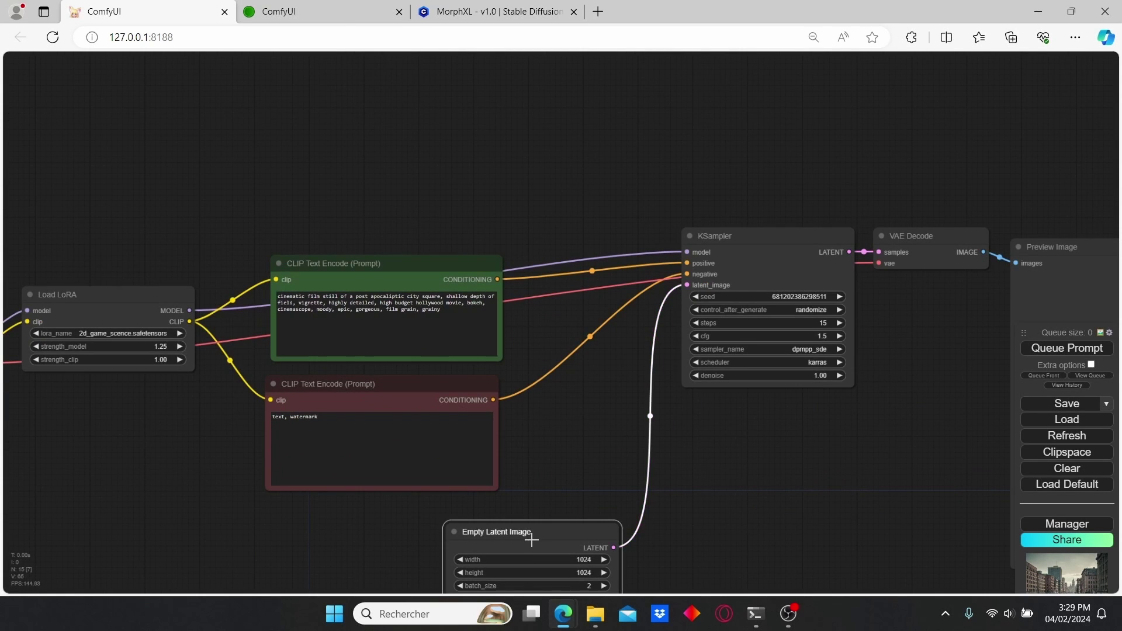
pyautogui.press('Delete')
pyautogui.moveTo(672, 154); pyautogui.dragTo(608, 163)
pyautogui.scroll(1, 696, 292)
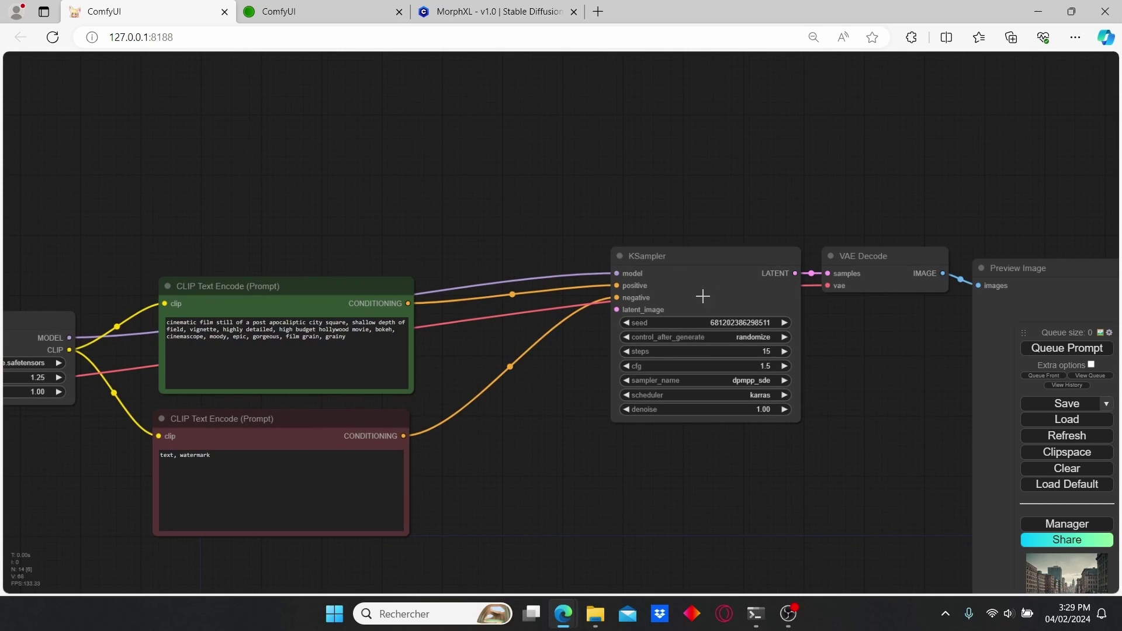
pyautogui.click(696, 292)
pyautogui.press('Delete')
# - Add a KSampler Efficient Fooocus node in place of the removed sampler, between the prompts and the VAE Decode node
pyautogui.doubleClick(558, 224)
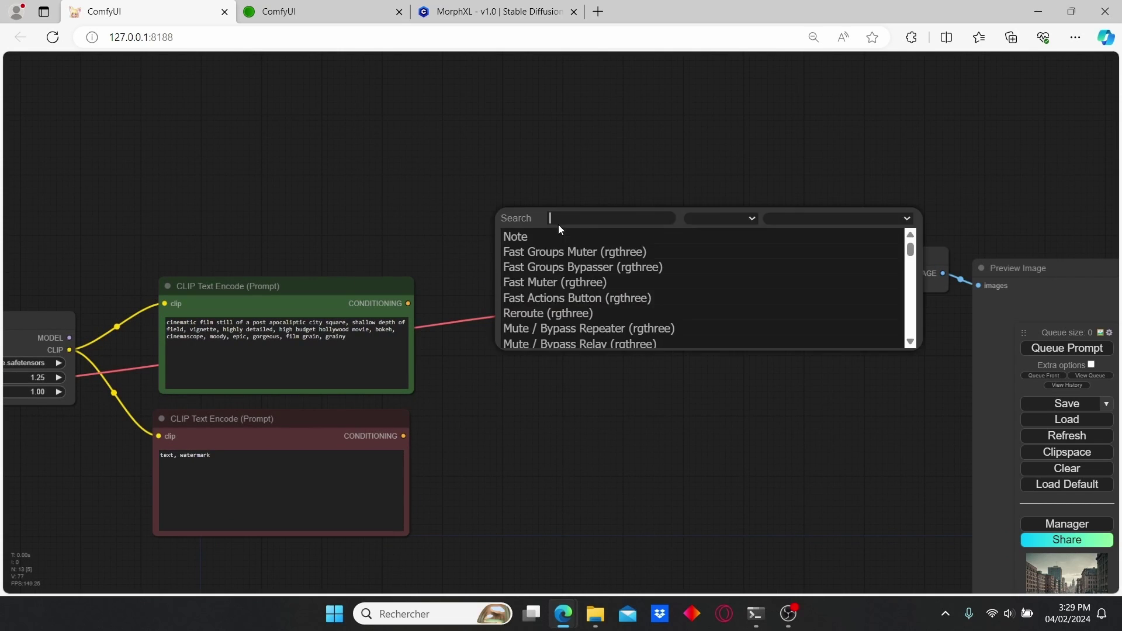
pyautogui.write('ksamp')
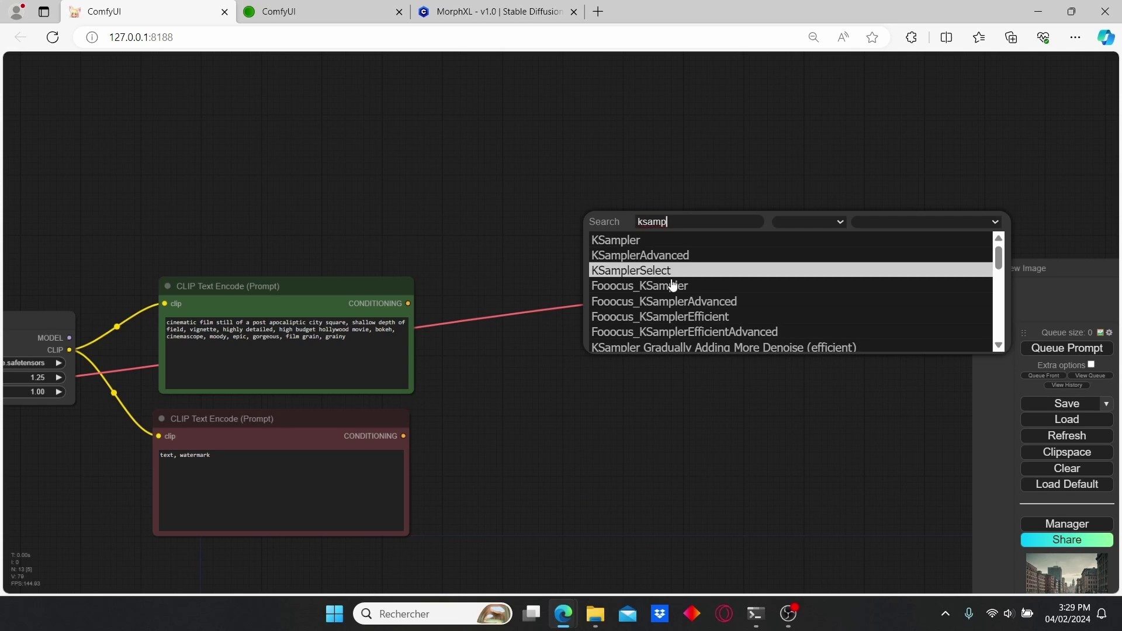
pyautogui.click(677, 317)
pyautogui.moveTo(756, 270); pyautogui.dragTo(681, 279)
pyautogui.moveTo(468, 299); pyautogui.dragTo(491, 258)
pyautogui.scroll(-3, 461, 303)
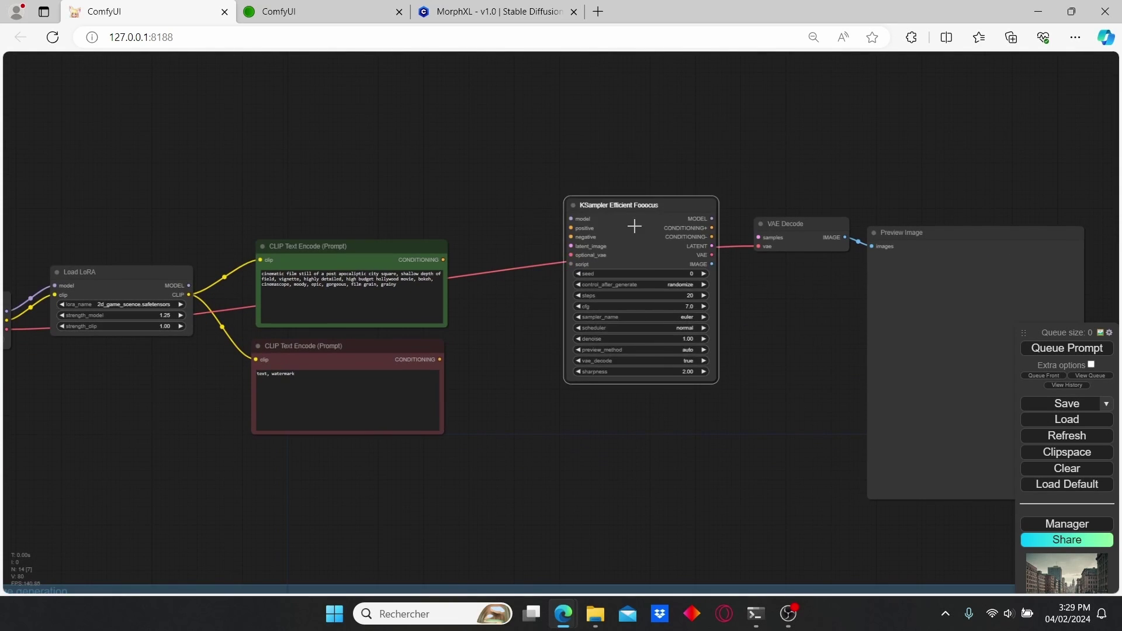
pyautogui.moveTo(633, 226); pyautogui.dragTo(603, 226)
# - Delete the VAE Decode and Preview Image nodes beside the new KSampler Efficient Fooocus node
pyautogui.click(826, 247)
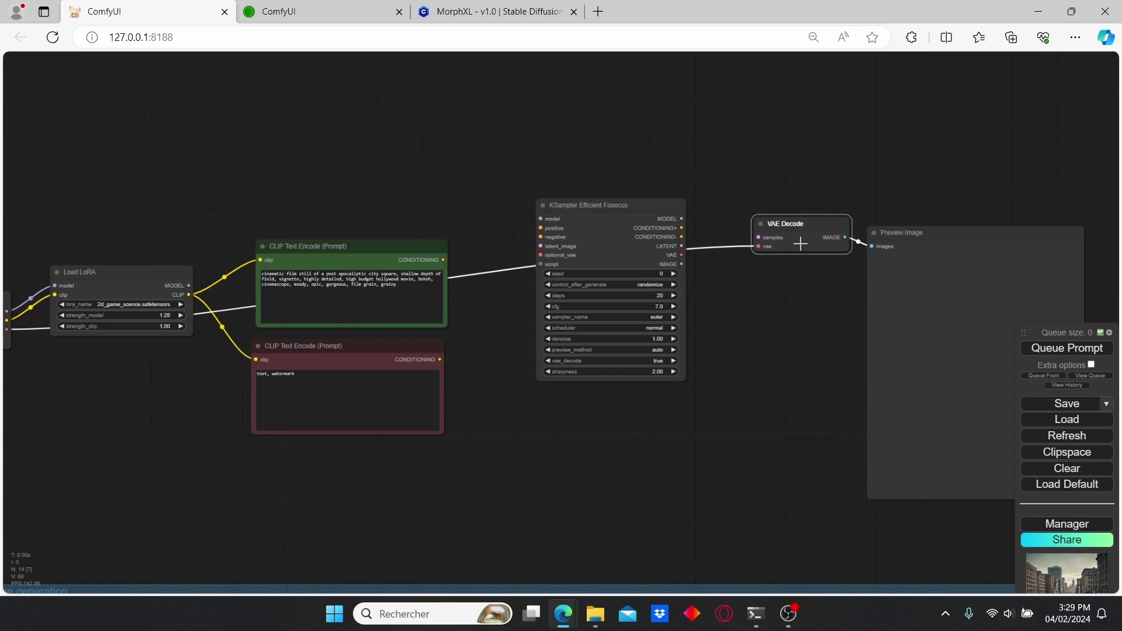
pyautogui.press('Delete')
pyautogui.click(994, 271)
pyautogui.press('Delete')
pyautogui.scroll(-3, 726, 338)
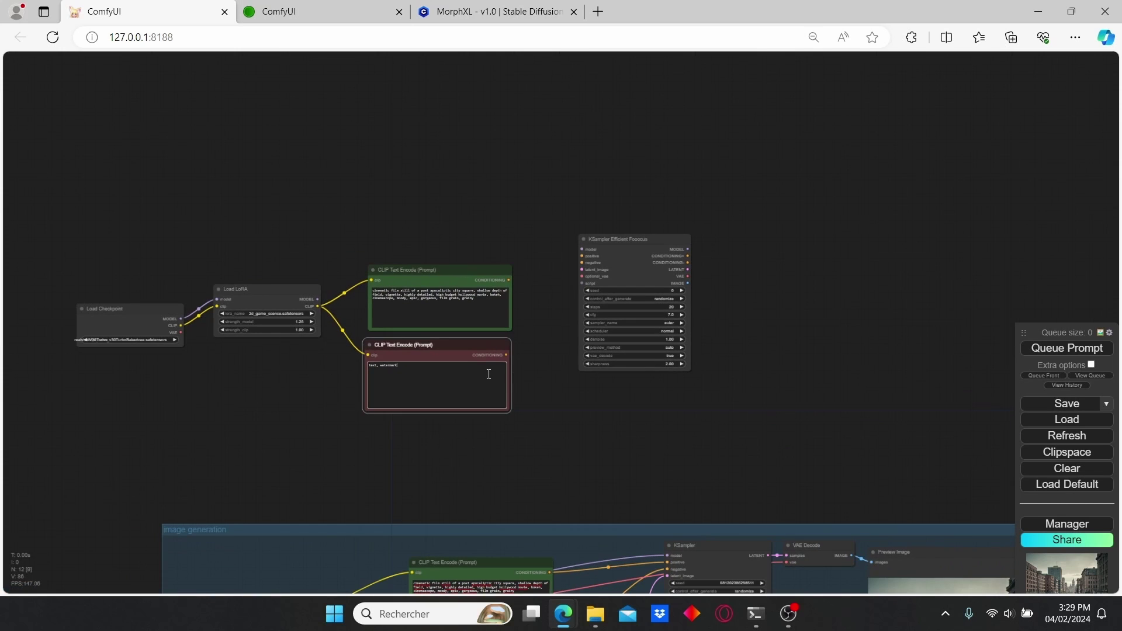
pyautogui.click(640, 397)
# - Move the Fooocus KSampler farther from the prompts and connect the LoRA MODEL, both prompts' CONDITIONING and the checkpoint VAE to its matching inputs
pyautogui.scroll(4, 633, 397)
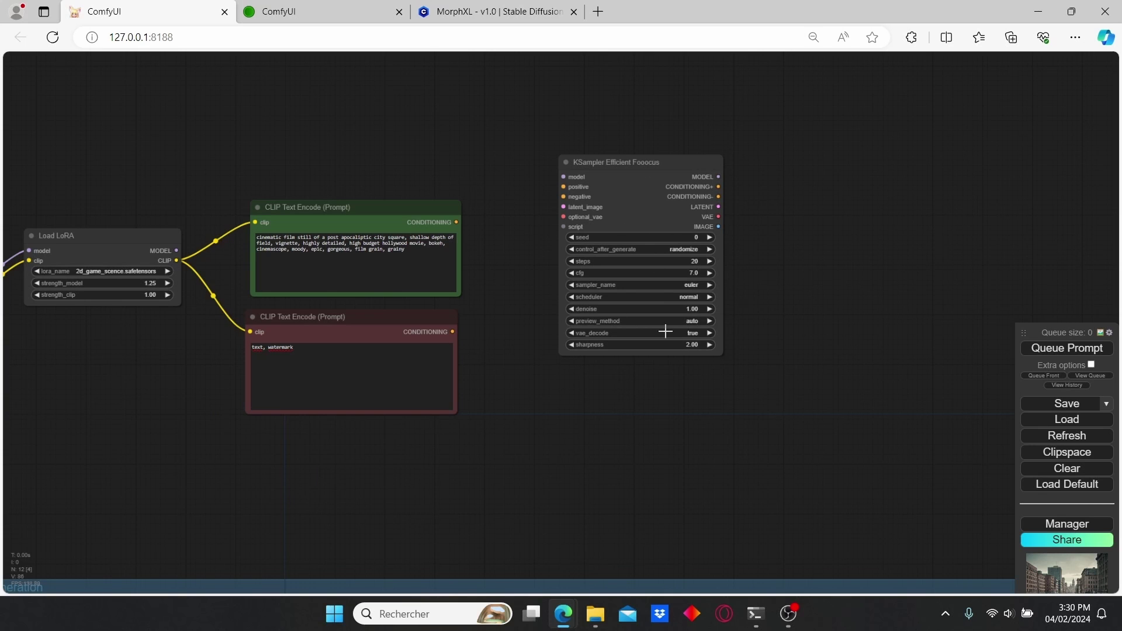
pyautogui.moveTo(632, 193); pyautogui.dragTo(728, 174)
pyautogui.moveTo(538, 305); pyautogui.dragTo(674, 318)
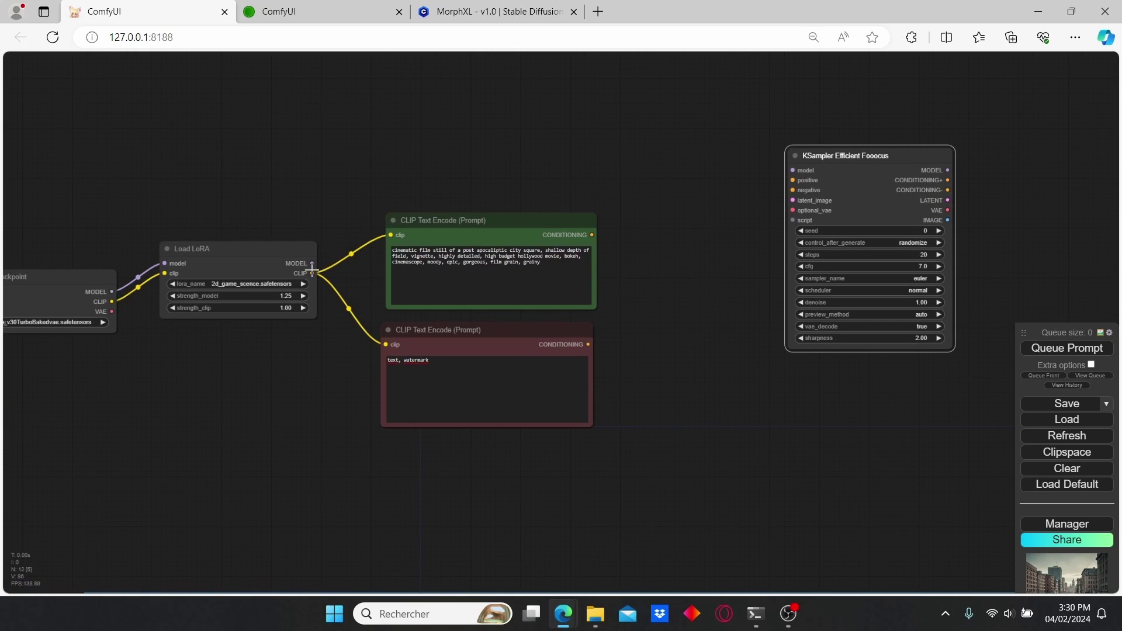
pyautogui.moveTo(312, 264); pyautogui.dragTo(792, 170)
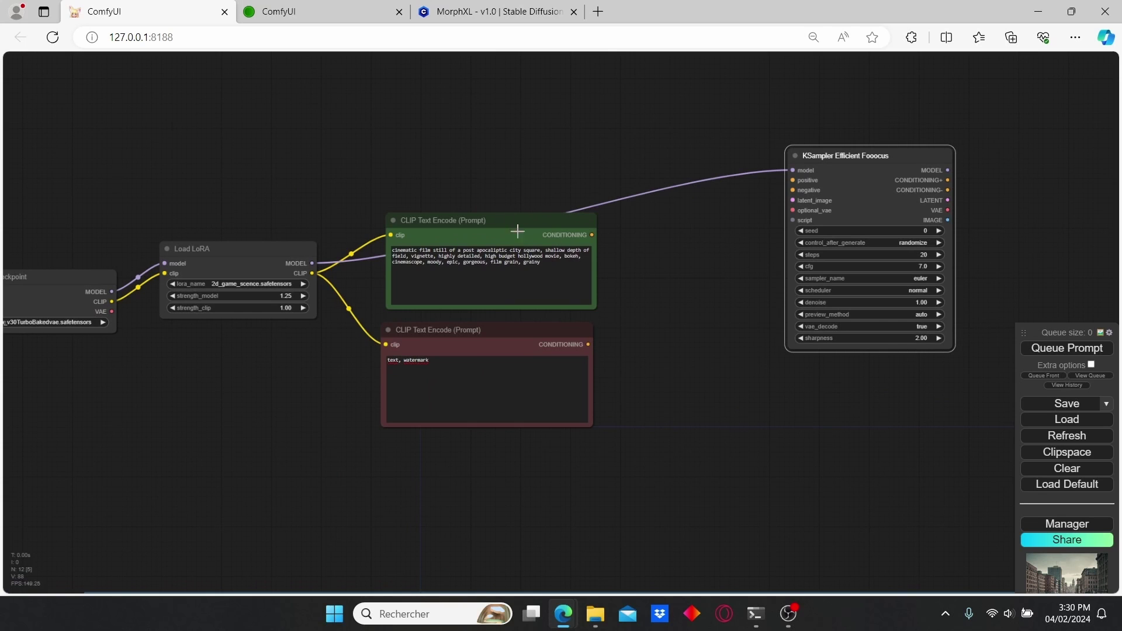
pyautogui.moveTo(584, 235); pyautogui.dragTo(792, 180)
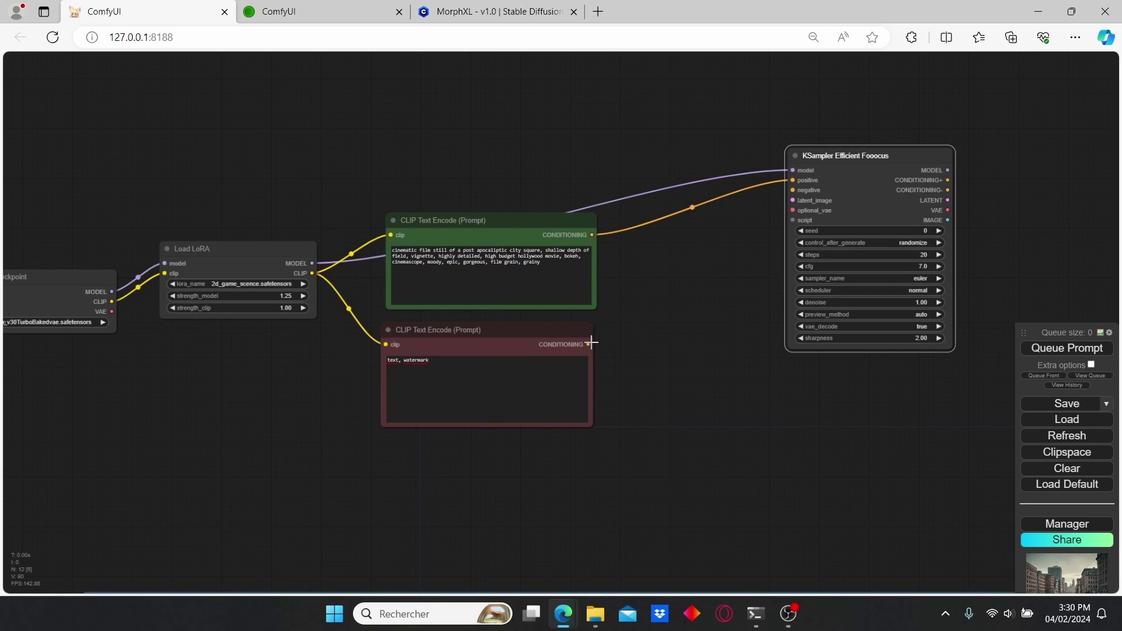
pyautogui.moveTo(587, 344); pyautogui.dragTo(792, 190)
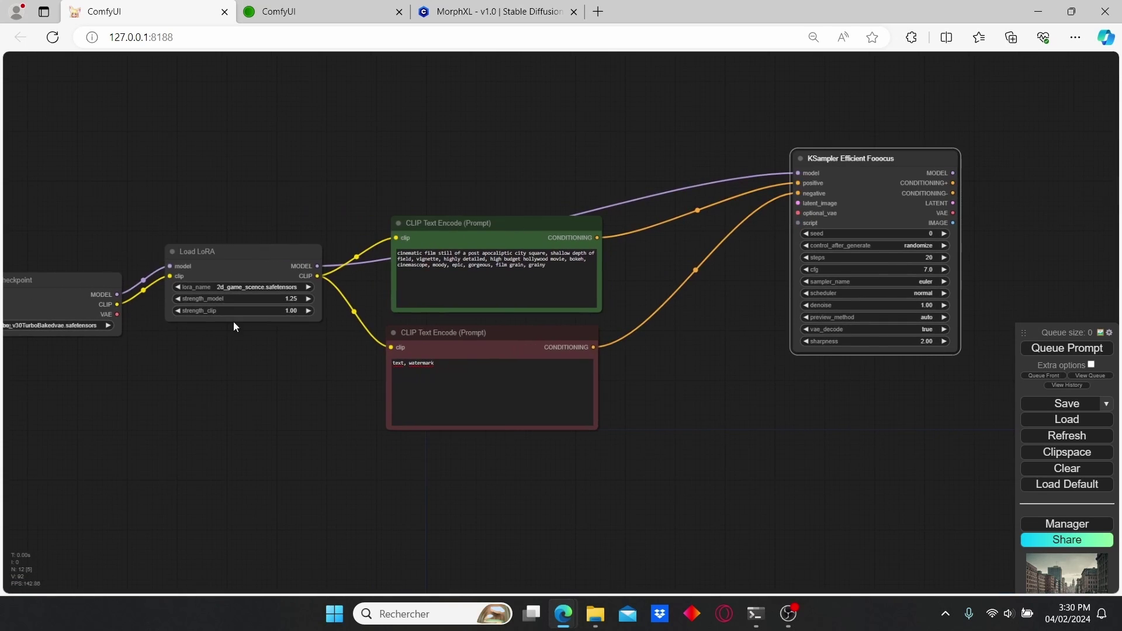
pyautogui.moveTo(117, 314); pyautogui.dragTo(798, 213)
pyautogui.moveTo(735, 324); pyautogui.dragTo(503, 349)
pyautogui.click(638, 205)
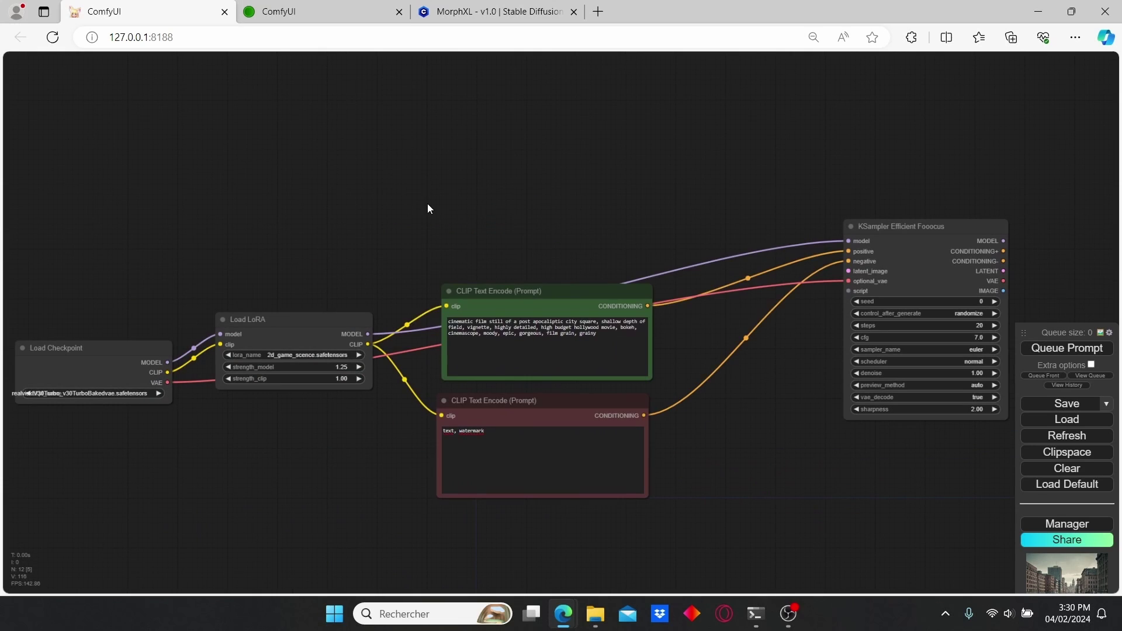
# - Add a Load Image node and place it above the Load Checkpoint node
pyautogui.doubleClick(427, 205)
pyautogui.write('loa')
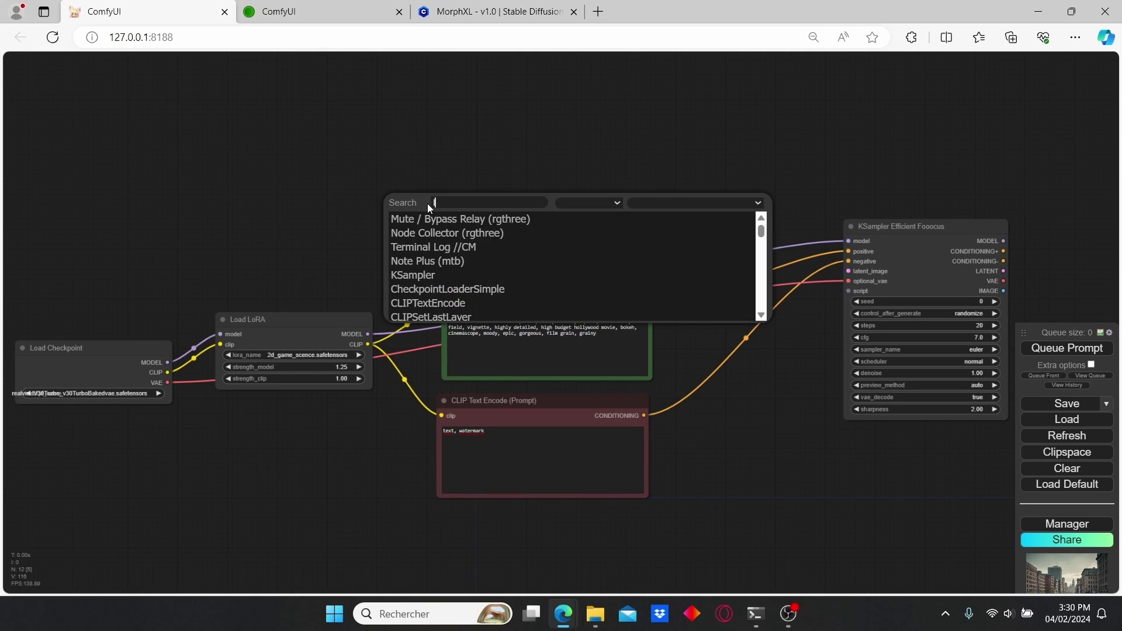
pyautogui.press('Down')
pyautogui.press('Down')
pyautogui.press('Down')
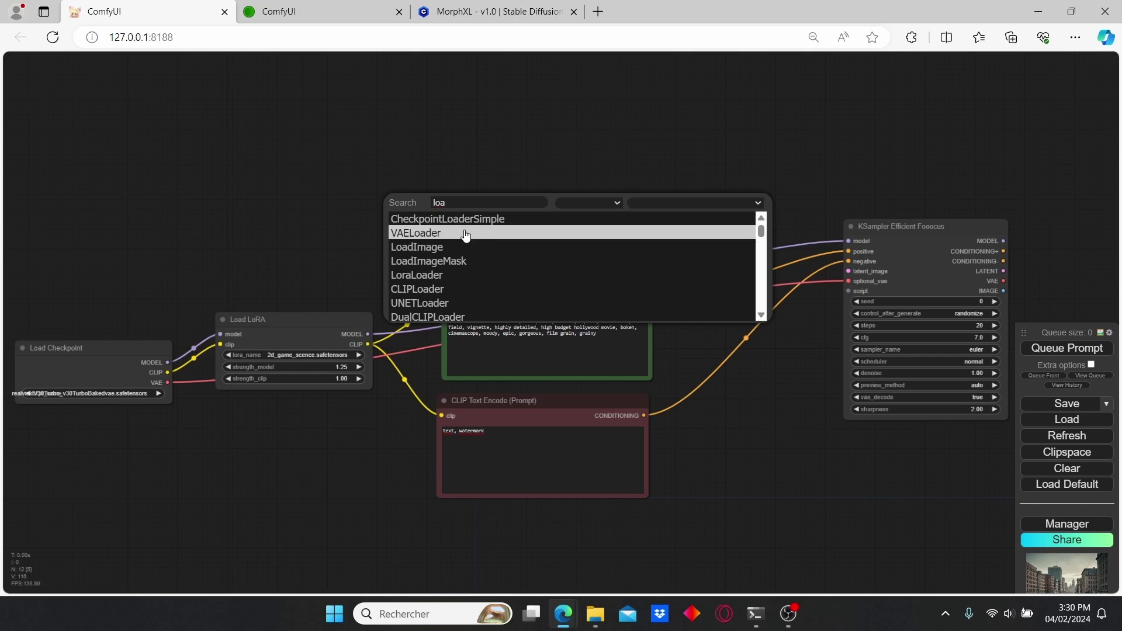
pyautogui.press('Return')
pyautogui.moveTo(504, 197); pyautogui.dragTo(146, 142)
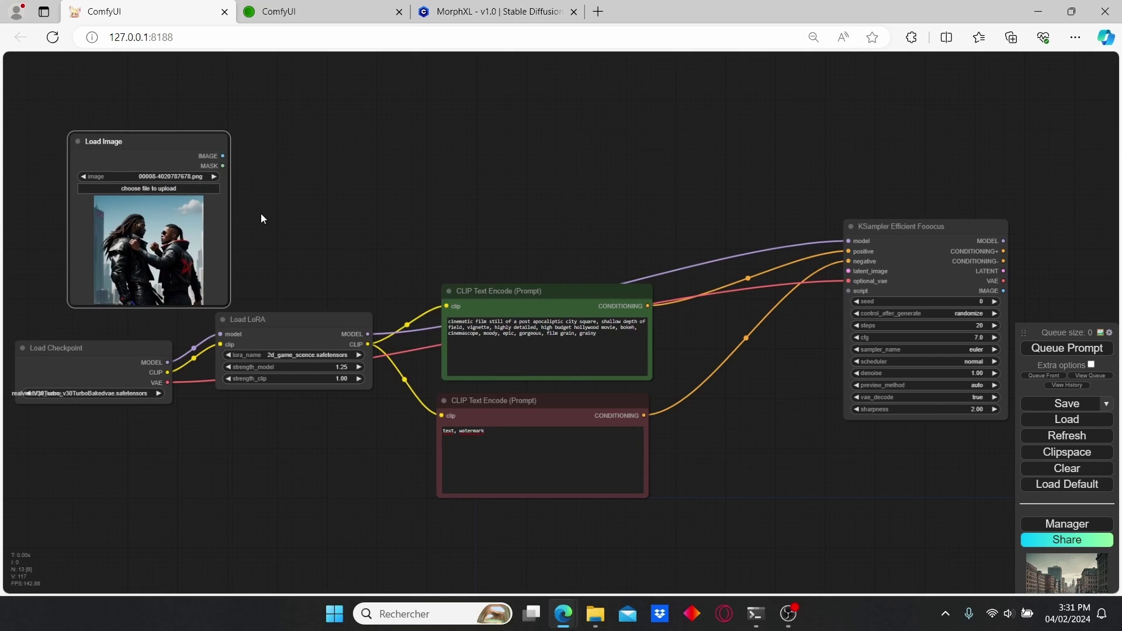
pyautogui.moveTo(269, 215); pyautogui.dragTo(469, 176)
pyautogui.scroll(1, 469, 176)
pyautogui.moveTo(391, 119); pyautogui.dragTo(330, 115)
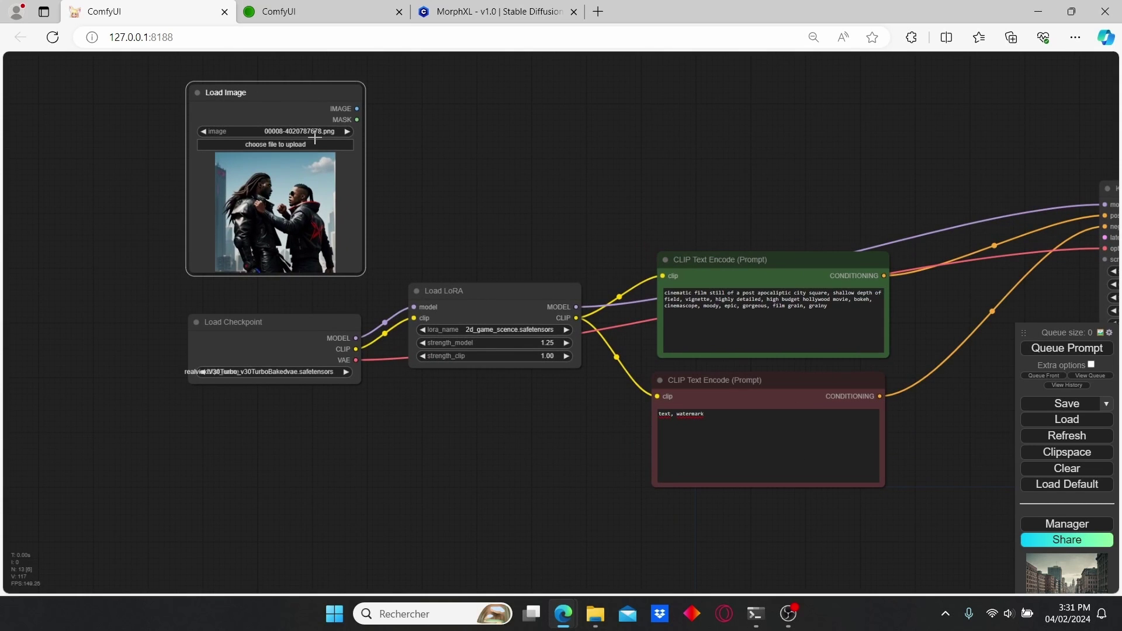
# - Upload the downloaded street image ComfyUI_temp_qnvpu_00002_.png into the Load Image node and adjust the node's position slightly
pyautogui.click(318, 143)
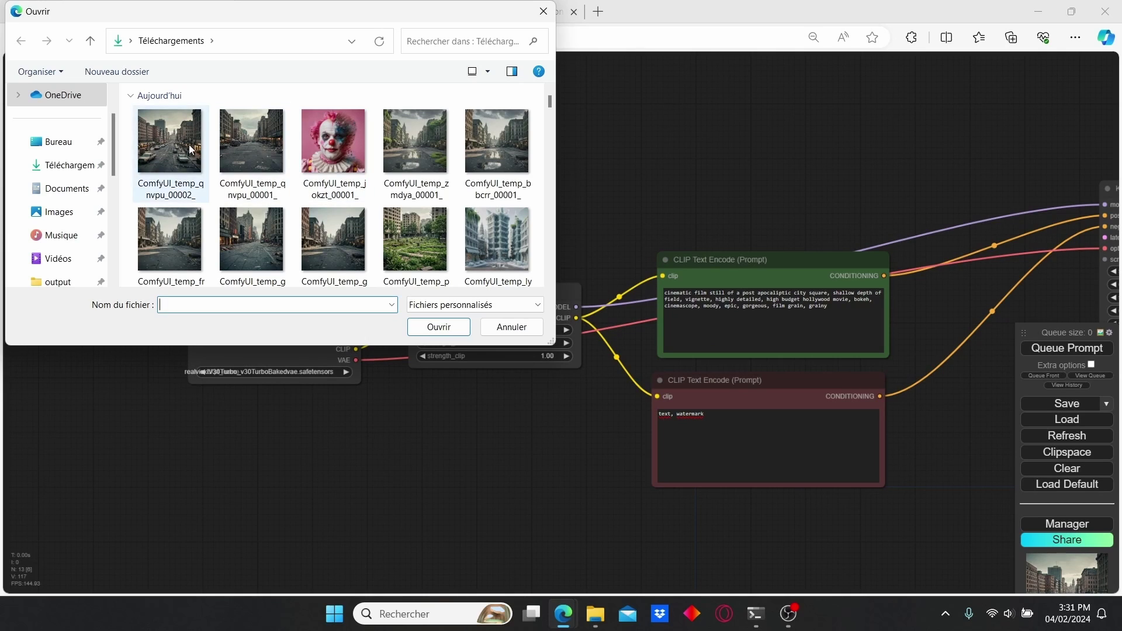
pyautogui.doubleClick(168, 141)
pyautogui.scroll(-4, 441, 188)
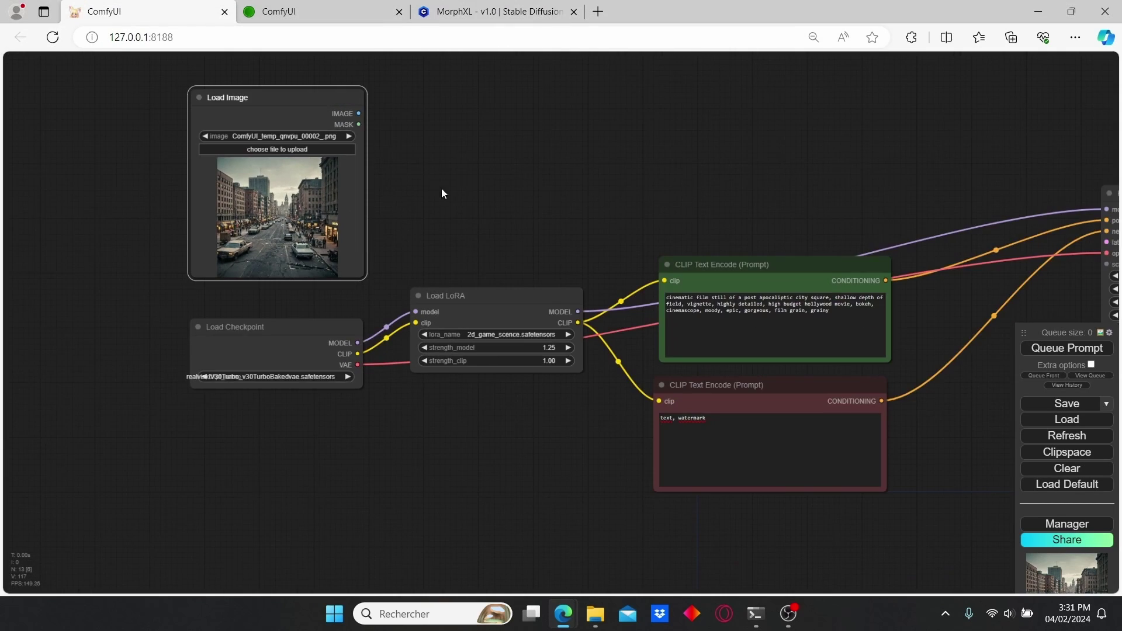
pyautogui.scroll(1, 376, 185)
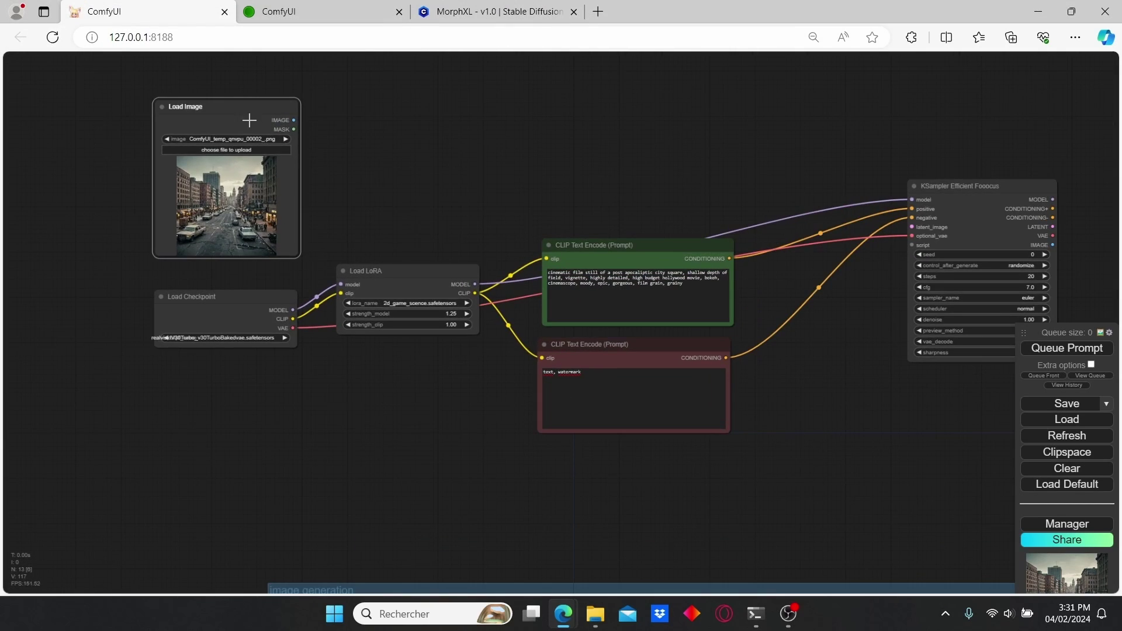
pyautogui.moveTo(233, 108)
pyautogui.mouseDown()
pyautogui.moveTo(171, 398)
pyautogui.moveTo(231, 351)
pyautogui.moveTo(226, 125)
pyautogui.mouseUp()
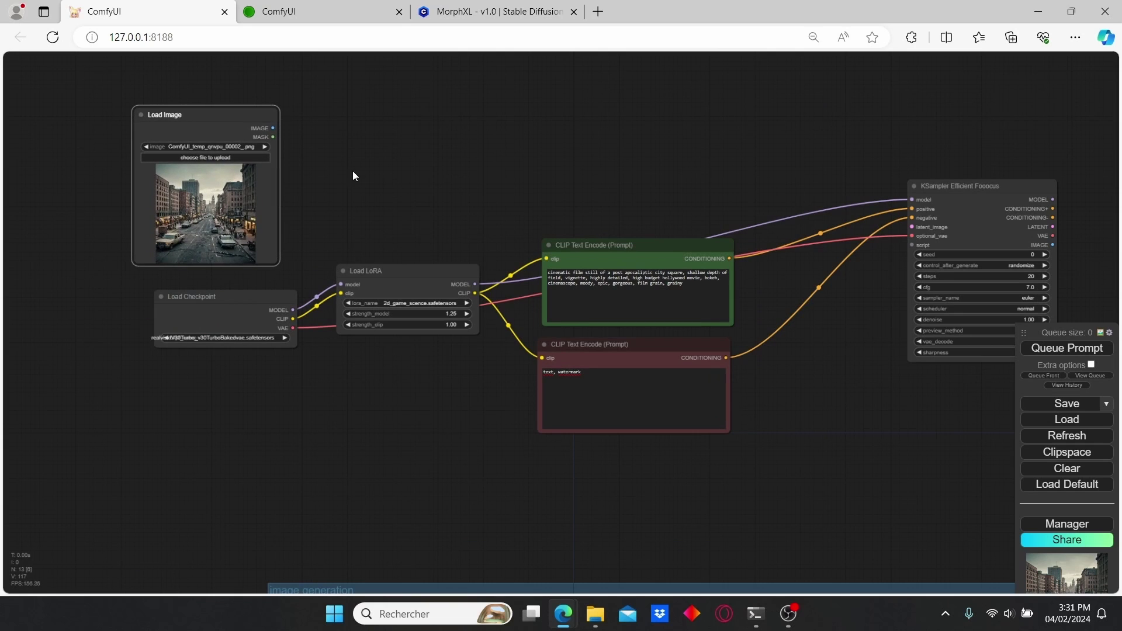
# - Add a VAE Encode node and place it below the Load LoRA node
pyautogui.moveTo(415, 163); pyautogui.dragTo(406, 255)
pyautogui.doubleClick(406, 255)
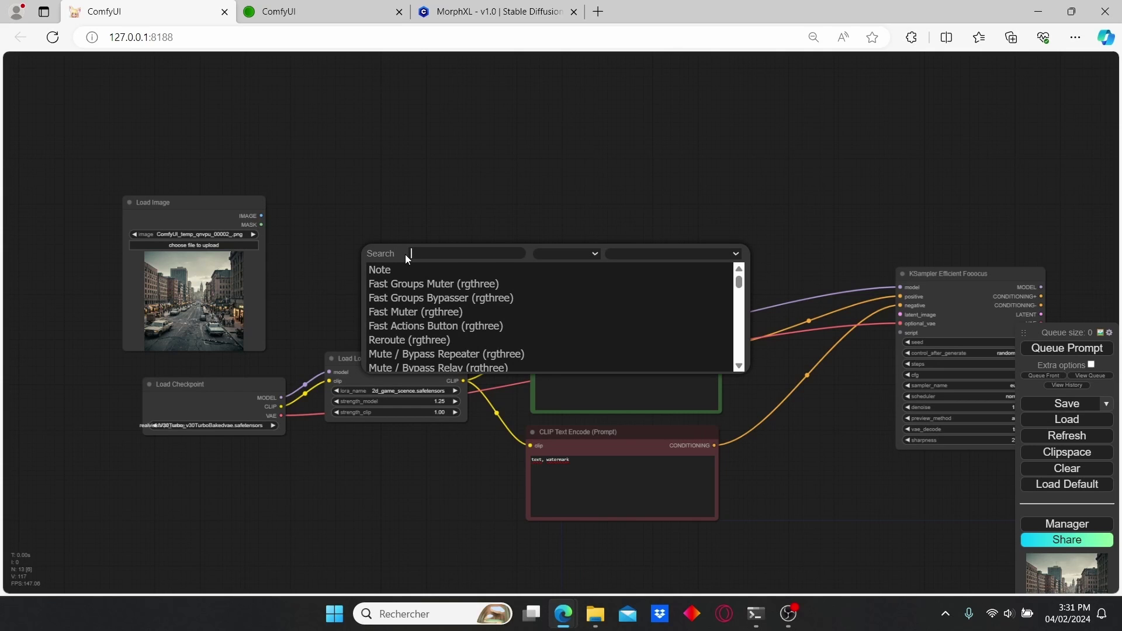
pyautogui.write('ve')
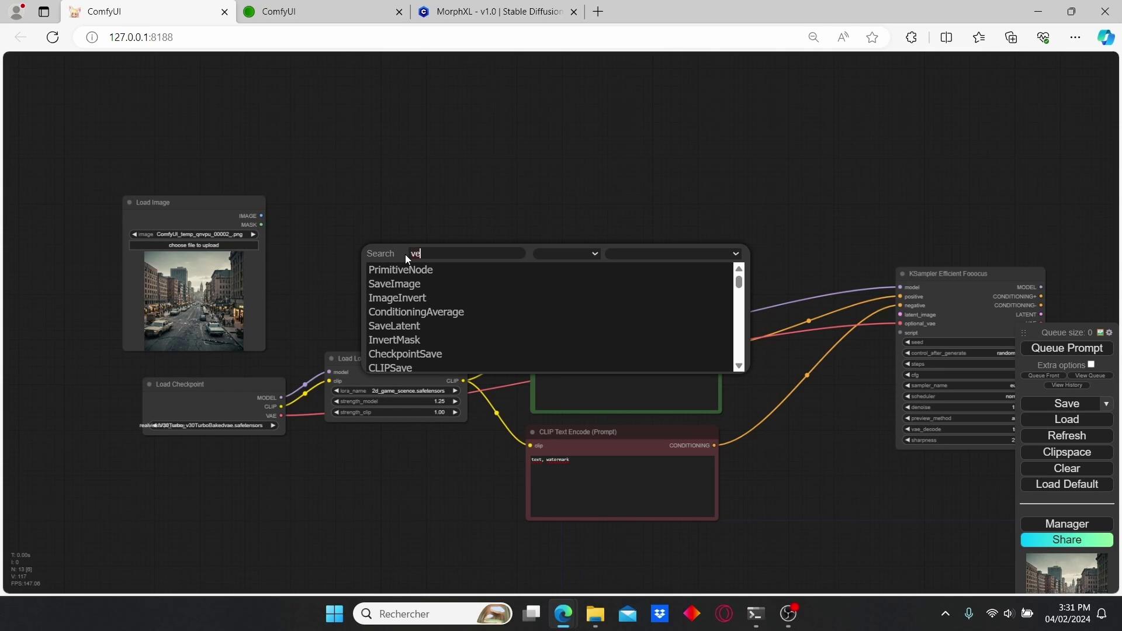
pyautogui.press('BackSpace')
pyautogui.write('a')
pyautogui.click(422, 290)
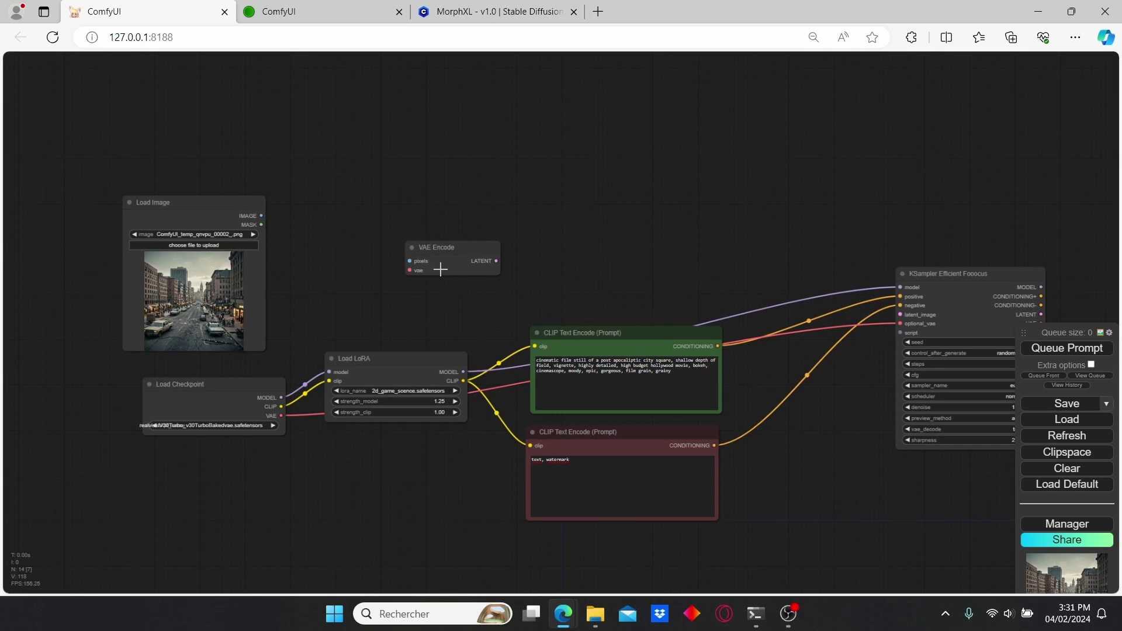
pyautogui.moveTo(438, 265); pyautogui.dragTo(387, 476)
# - Connect the Load Checkpoint VAE output to VAE Encode's vae input and the Load Image IMAGE output to its pixels input
pyautogui.scroll(2, 388, 476)
pyautogui.moveTo(341, 312); pyautogui.dragTo(449, 404)
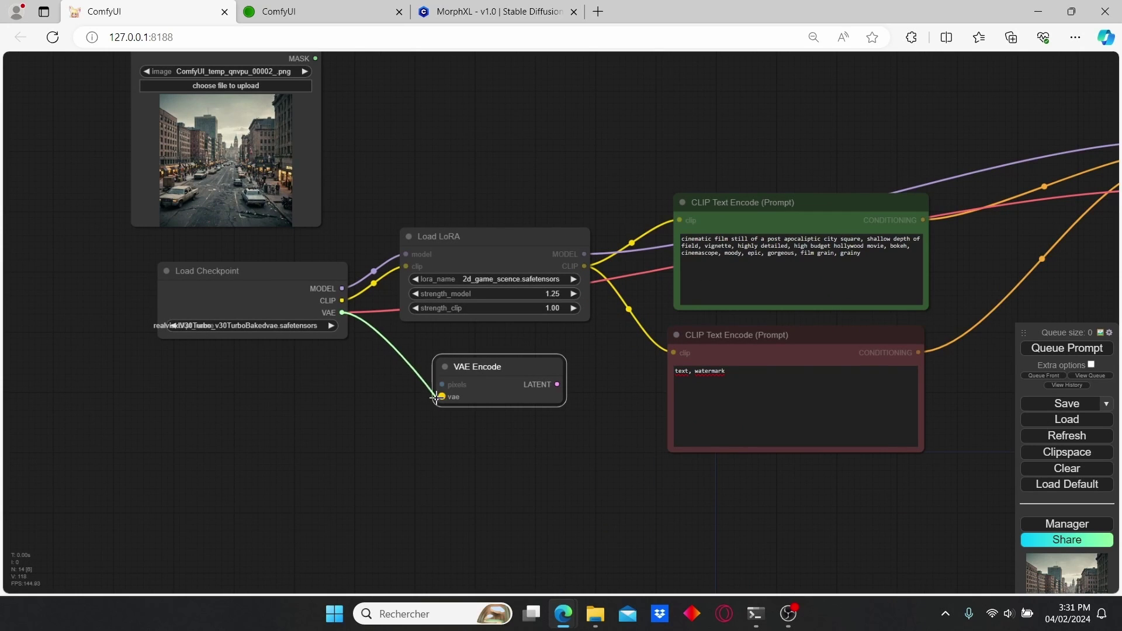
pyautogui.moveTo(377, 145); pyautogui.dragTo(367, 243)
pyautogui.moveTo(314, 151); pyautogui.dragTo(438, 489)
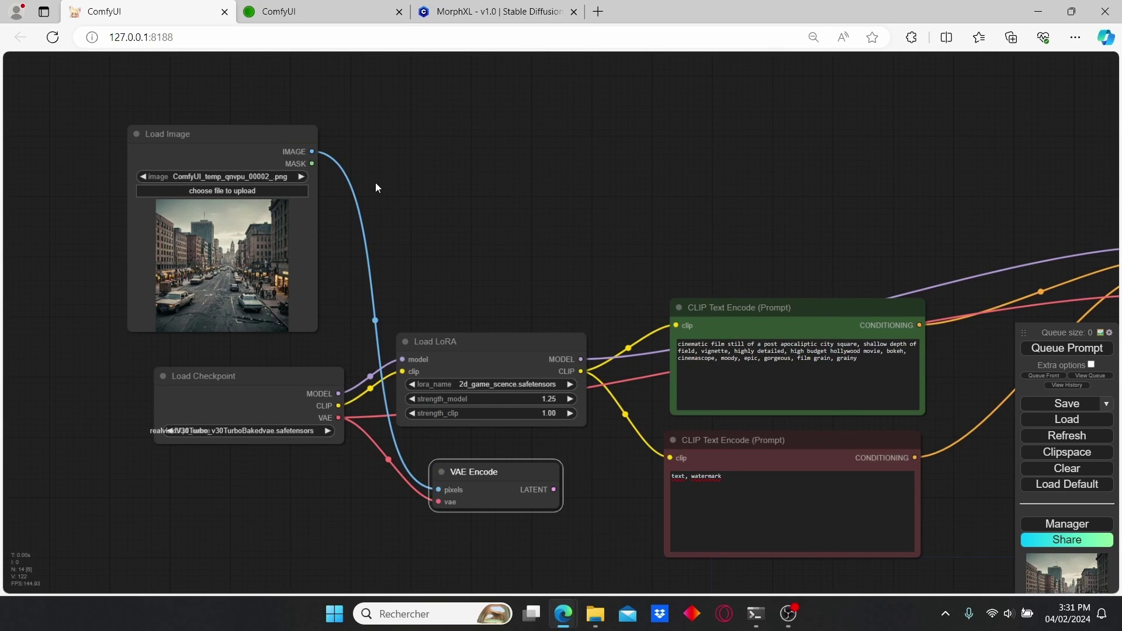
# - Add a Set Latent Noise Mask node above the positive prompt, fed by the Load Image MASK and the VAE Encode LATENT outputs
pyautogui.scroll(-1, 375, 182)
pyautogui.moveTo(404, 155); pyautogui.dragTo(381, 198)
pyautogui.scroll(3, 383, 203)
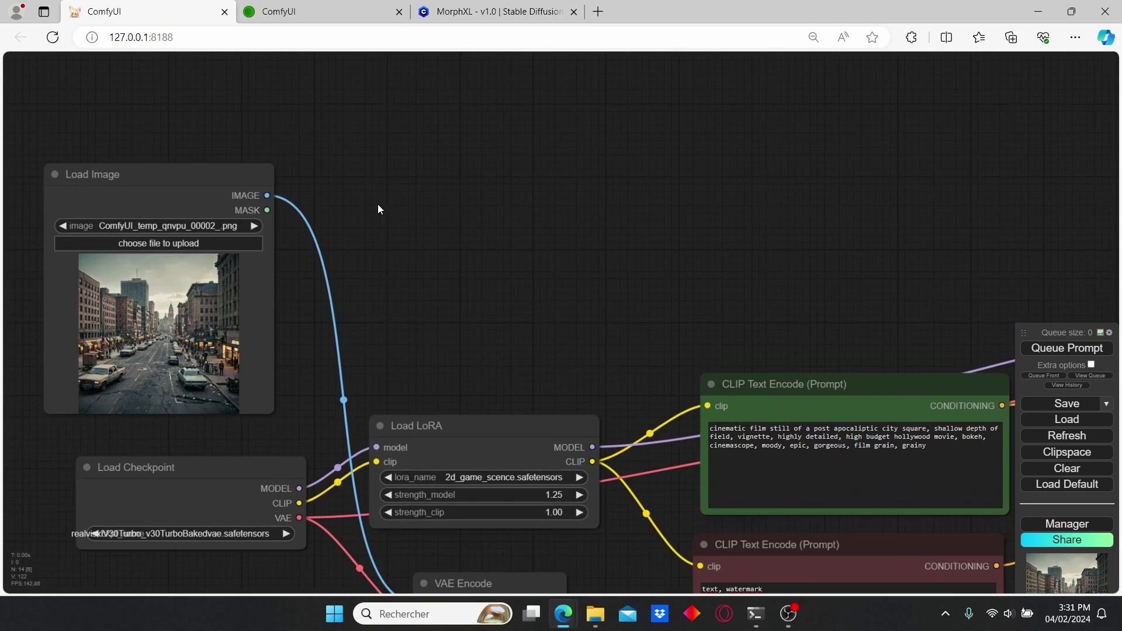
pyautogui.moveTo(267, 210); pyautogui.dragTo(287, 222)
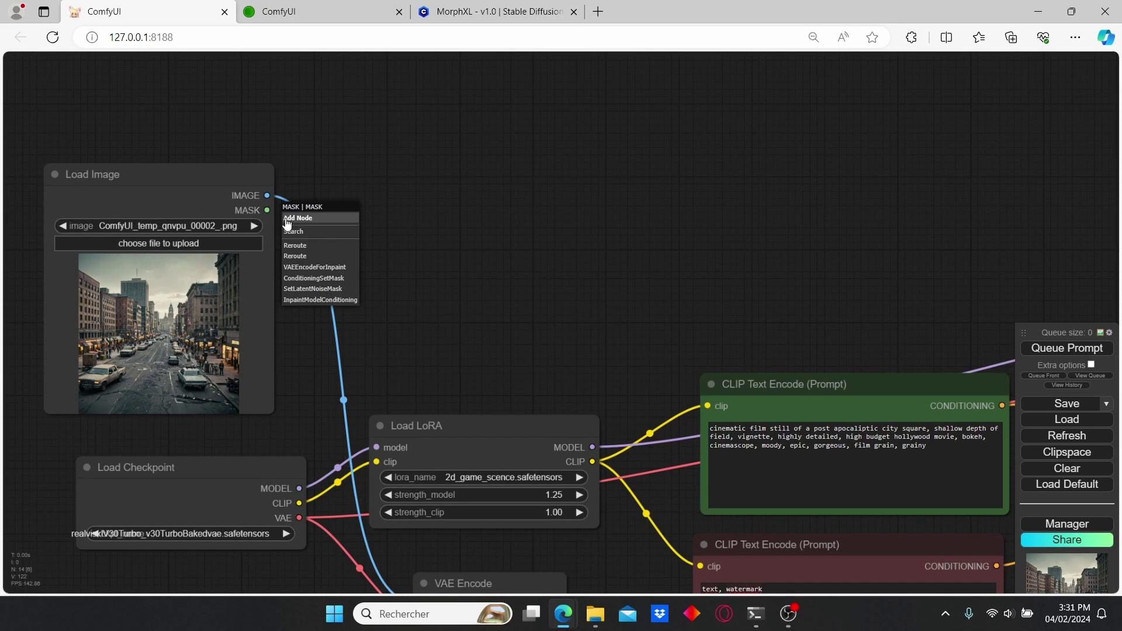
pyautogui.click(333, 291)
pyautogui.moveTo(383, 237); pyautogui.dragTo(565, 269)
pyautogui.scroll(-2, 451, 350)
pyautogui.moveTo(477, 297); pyautogui.dragTo(593, 220)
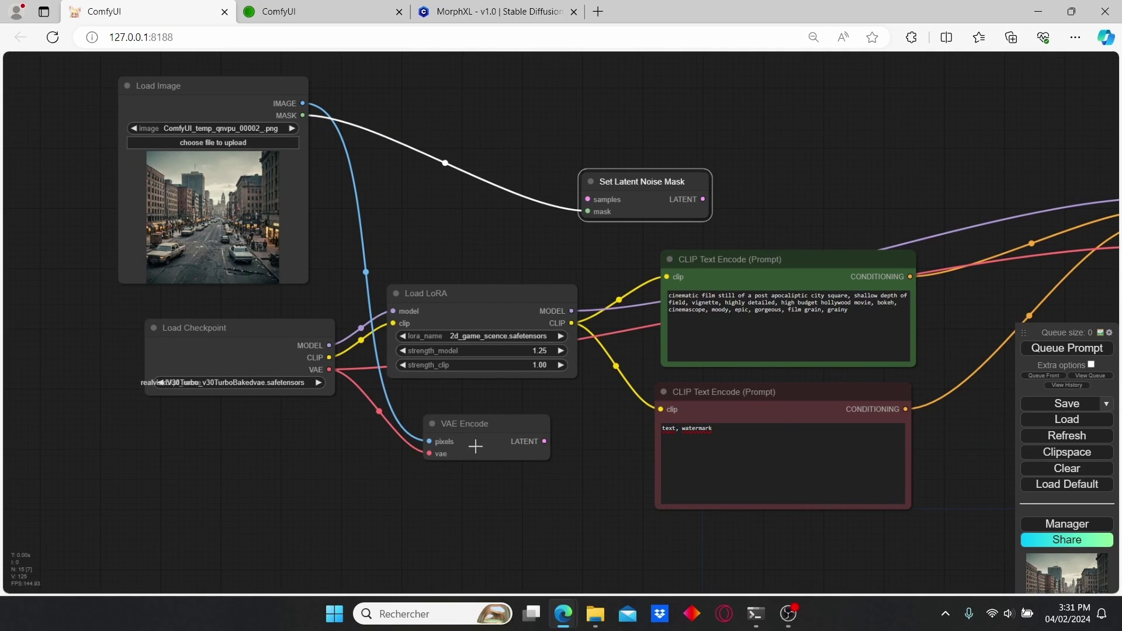
pyautogui.moveTo(546, 442); pyautogui.dragTo(587, 199)
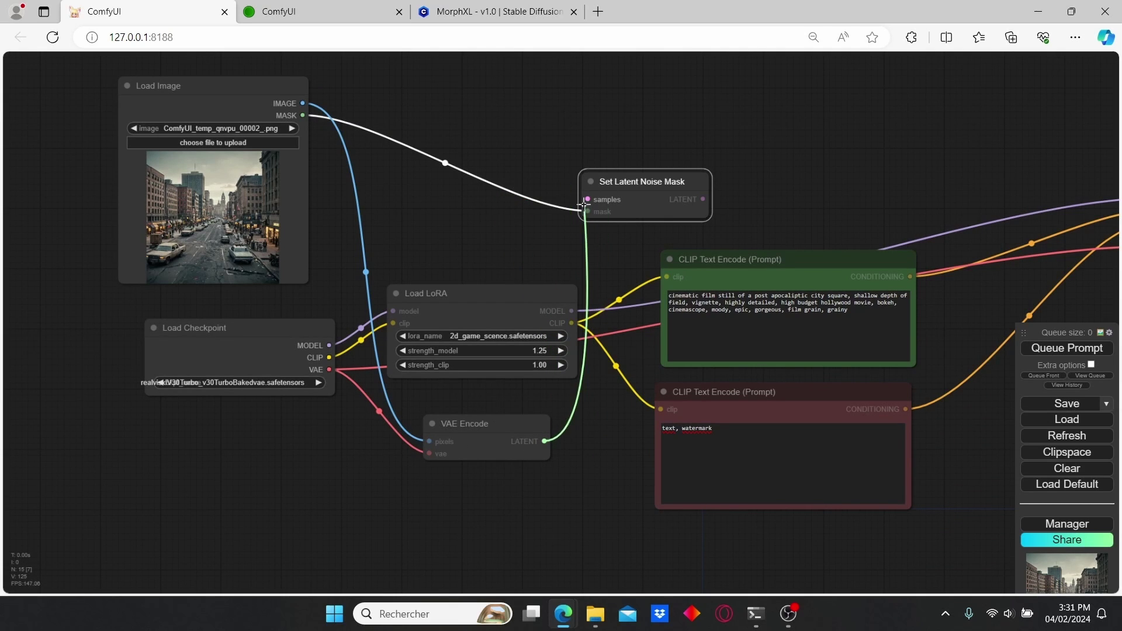
# - Connect Set Latent Noise Mask's LATENT output to the KSampler's latent_image input and move the mask and VAE Encode nodes higher
pyautogui.moveTo(641, 259); pyautogui.dragTo(410, 276)
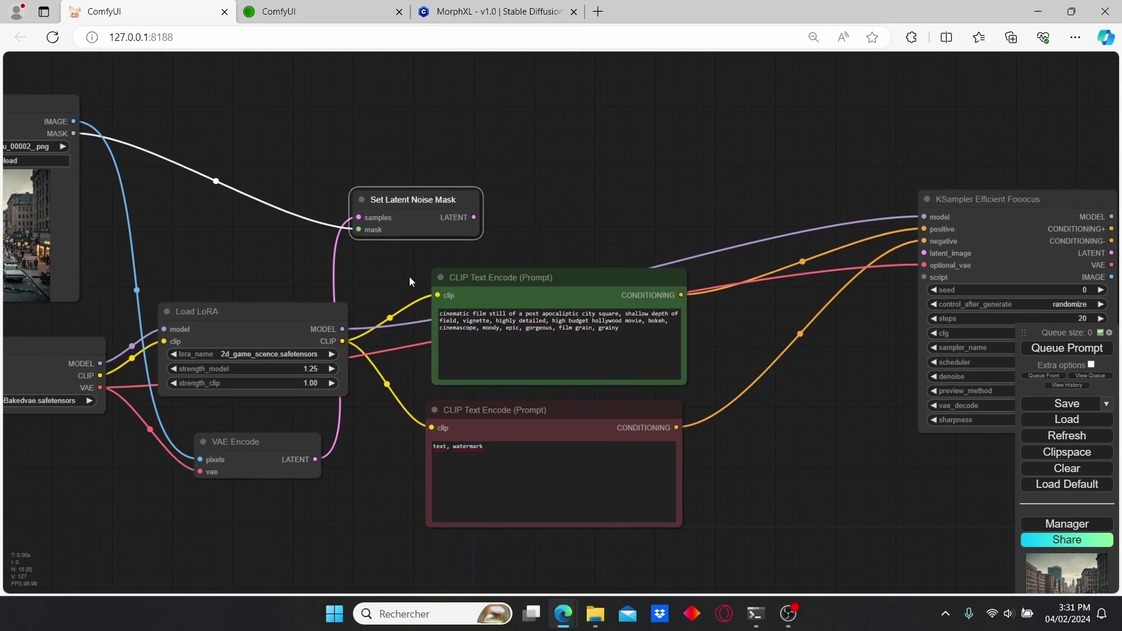
pyautogui.moveTo(666, 183); pyautogui.dragTo(522, 186)
pyautogui.scroll(1, 391, 217)
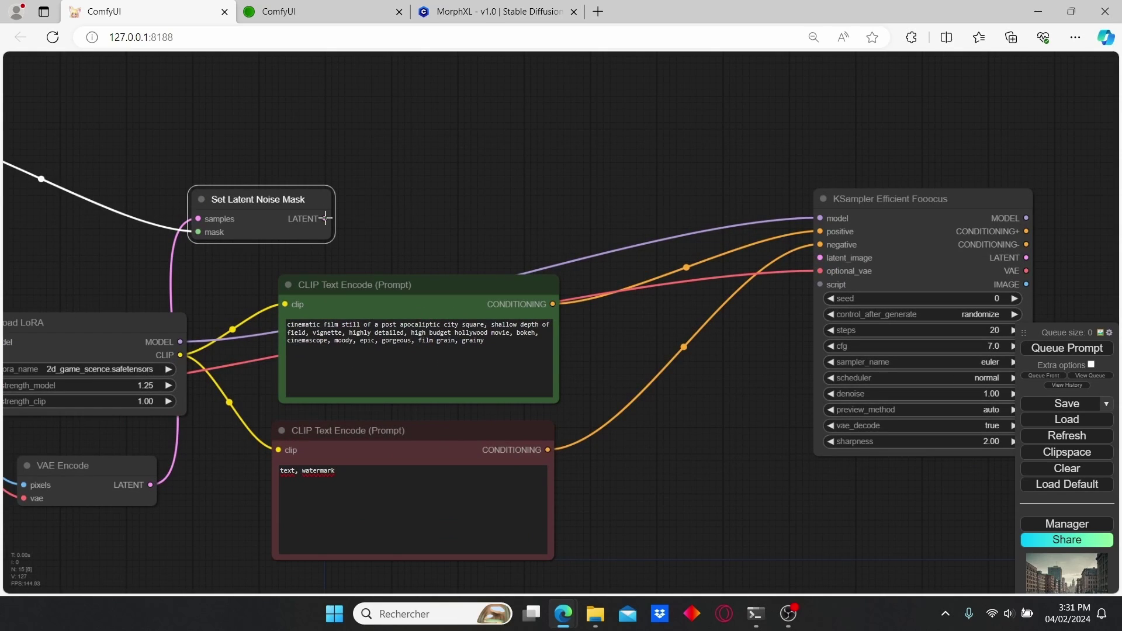
pyautogui.moveTo(326, 218); pyautogui.dragTo(819, 257)
pyautogui.scroll(-5, 578, 327)
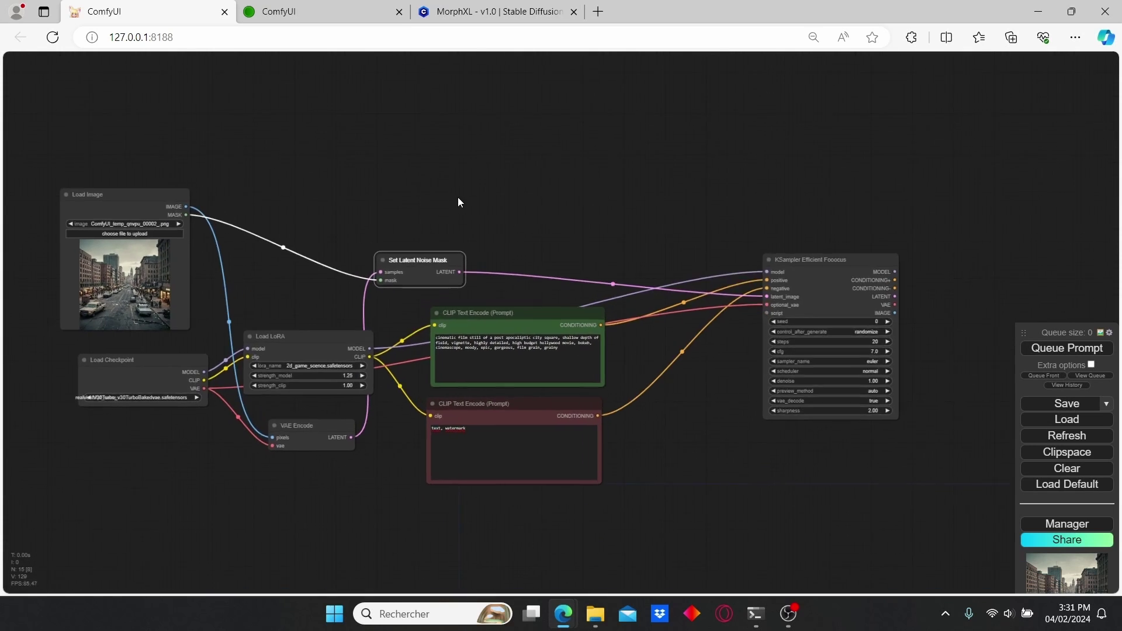
pyautogui.moveTo(425, 248); pyautogui.dragTo(485, 161)
pyautogui.moveTo(472, 177); pyautogui.dragTo(542, 115)
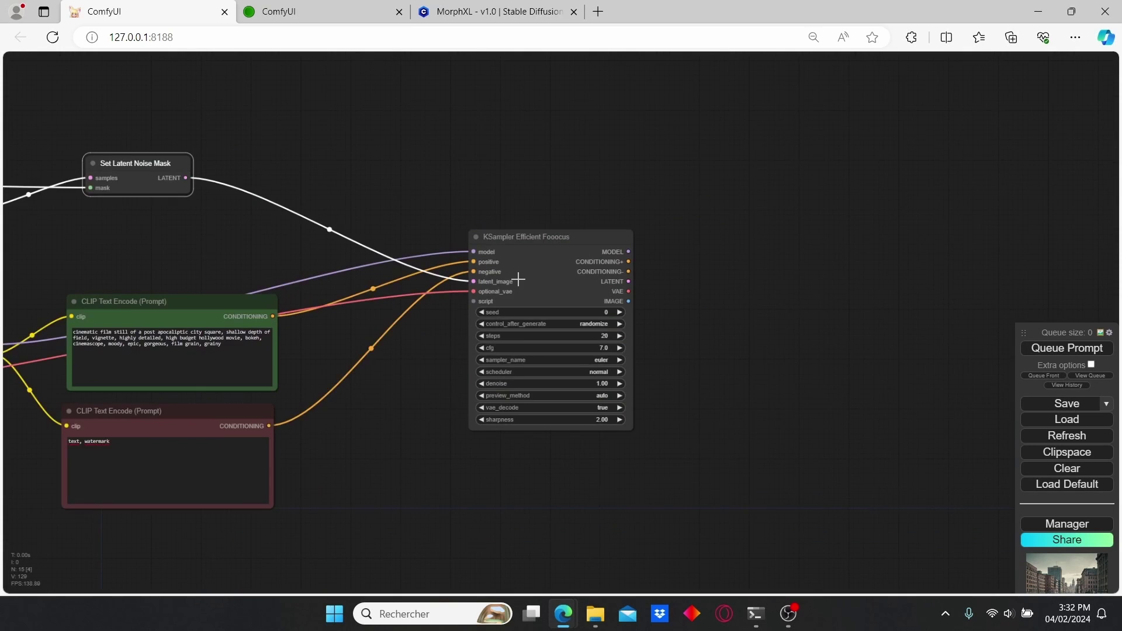
# - Duplicate the KSampler Efficient Fooocus node and place the copy to the right of the original
pyautogui.click(519, 281)
pyautogui.scroll(2, 672, 321)
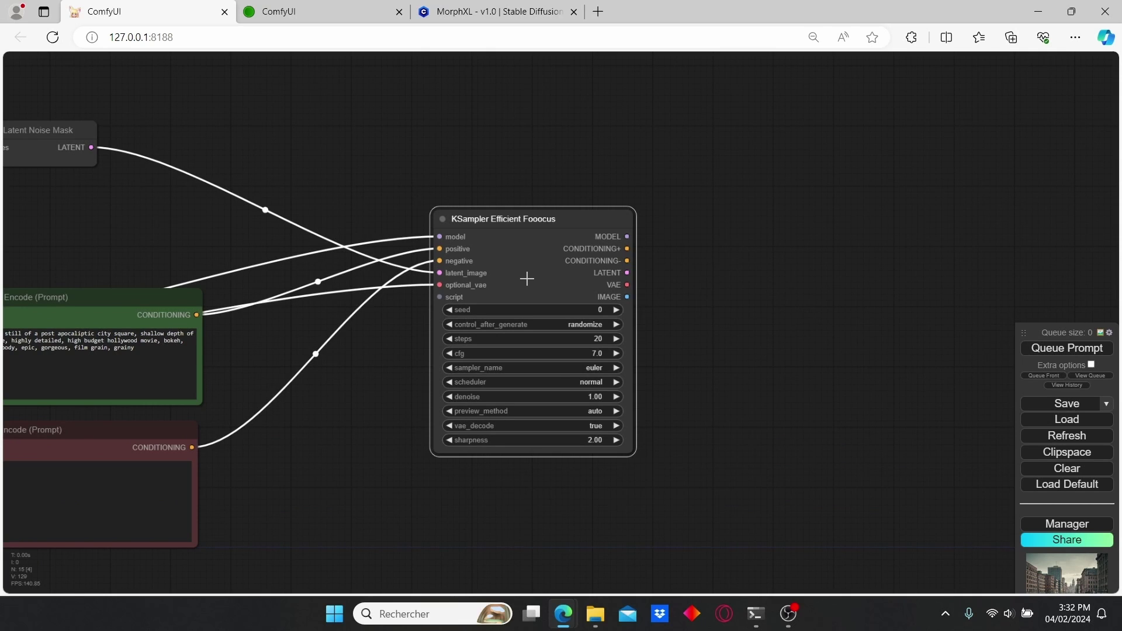
pyautogui.hotkey('ctrl', 'v')
pyautogui.moveTo(591, 305); pyautogui.dragTo(734, 252)
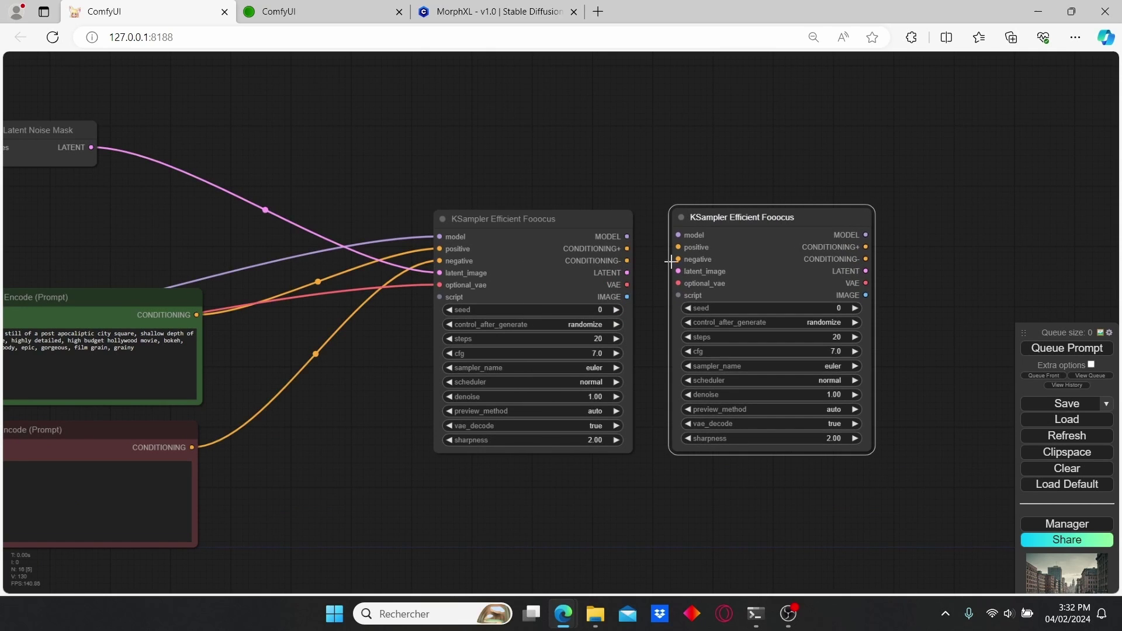
# - Feed the second KSampler's latent_image from the first sampler's LATENT output and its positive and negative inputs from the two prompts
pyautogui.scroll(3, 652, 298)
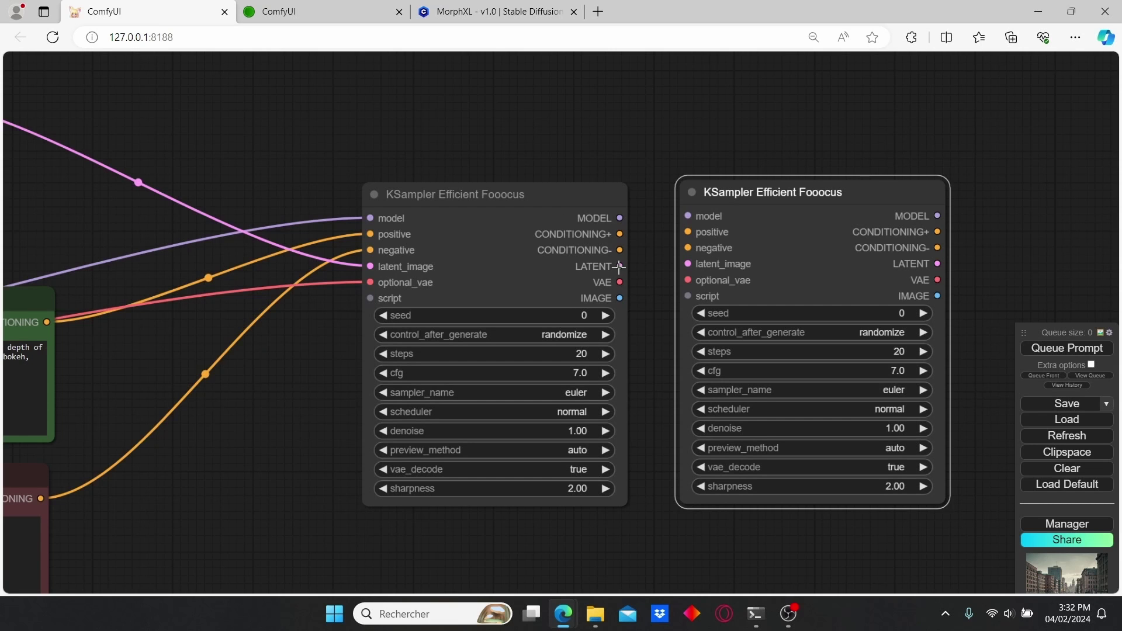
pyautogui.moveTo(619, 267); pyautogui.dragTo(686, 264)
pyautogui.scroll(-3, 651, 367)
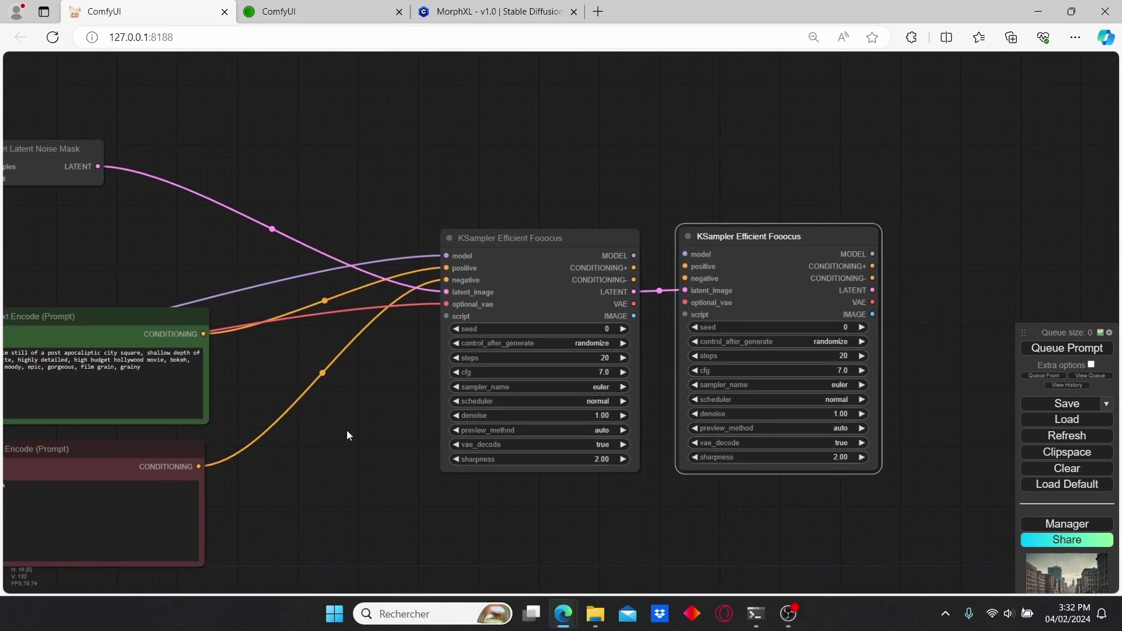
pyautogui.moveTo(245, 362); pyautogui.dragTo(348, 362)
pyautogui.moveTo(305, 328); pyautogui.dragTo(786, 261)
pyautogui.moveTo(300, 461); pyautogui.dragTo(787, 272)
# - Connect the Load LoRA MODEL output to the second KSampler's model input
pyautogui.scroll(-2, 372, 470)
pyautogui.moveTo(365, 472); pyautogui.dragTo(540, 438)
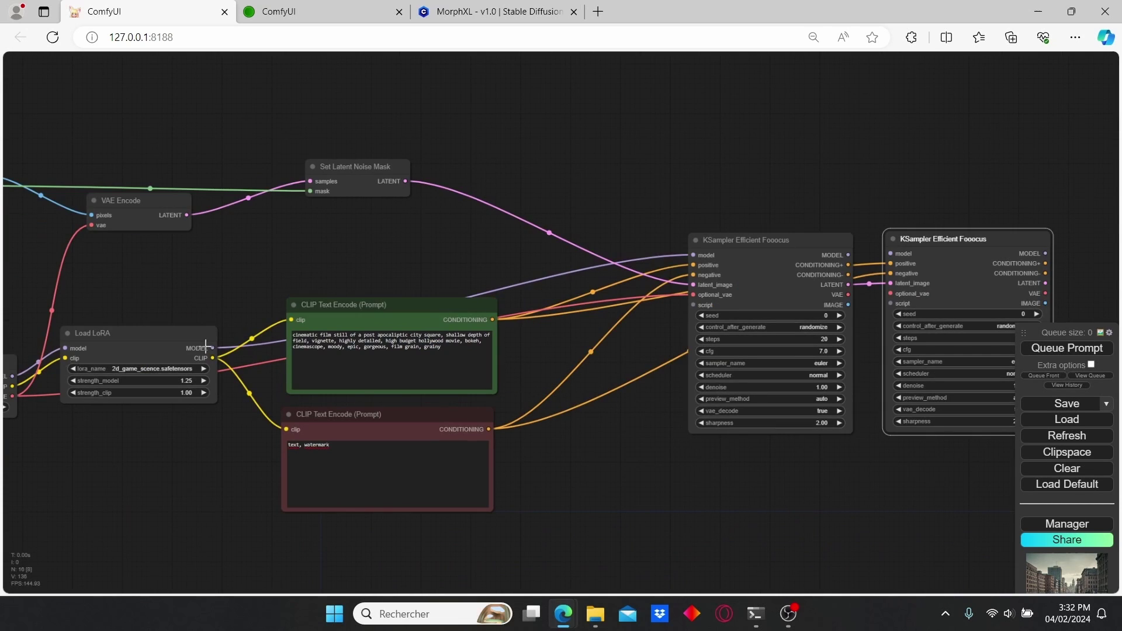
pyautogui.moveTo(212, 345); pyautogui.dragTo(881, 252)
pyautogui.moveTo(839, 177); pyautogui.dragTo(653, 163)
# - Set cfg to 2.0 on both KSampler Efficient Fooocus nodes
pyautogui.scroll(-1, 617, 256)
pyautogui.scroll(8, 590, 266)
pyautogui.moveTo(458, 458); pyautogui.dragTo(384, 396)
pyautogui.scroll(2, 384, 395)
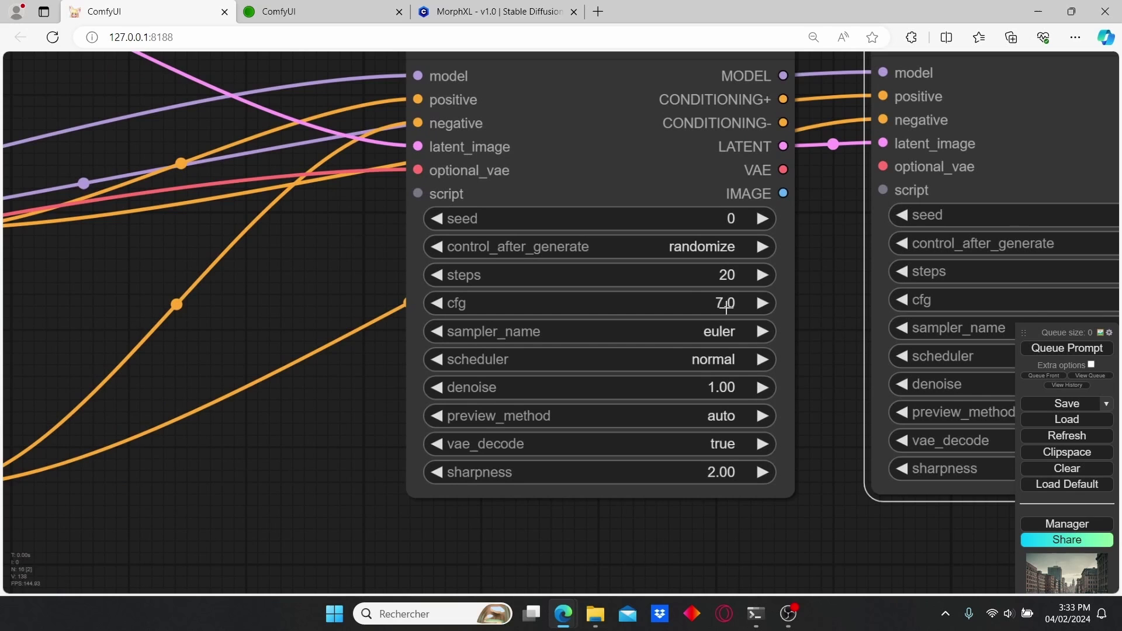
pyautogui.click(664, 319)
pyautogui.write('2')
pyautogui.press('Return')
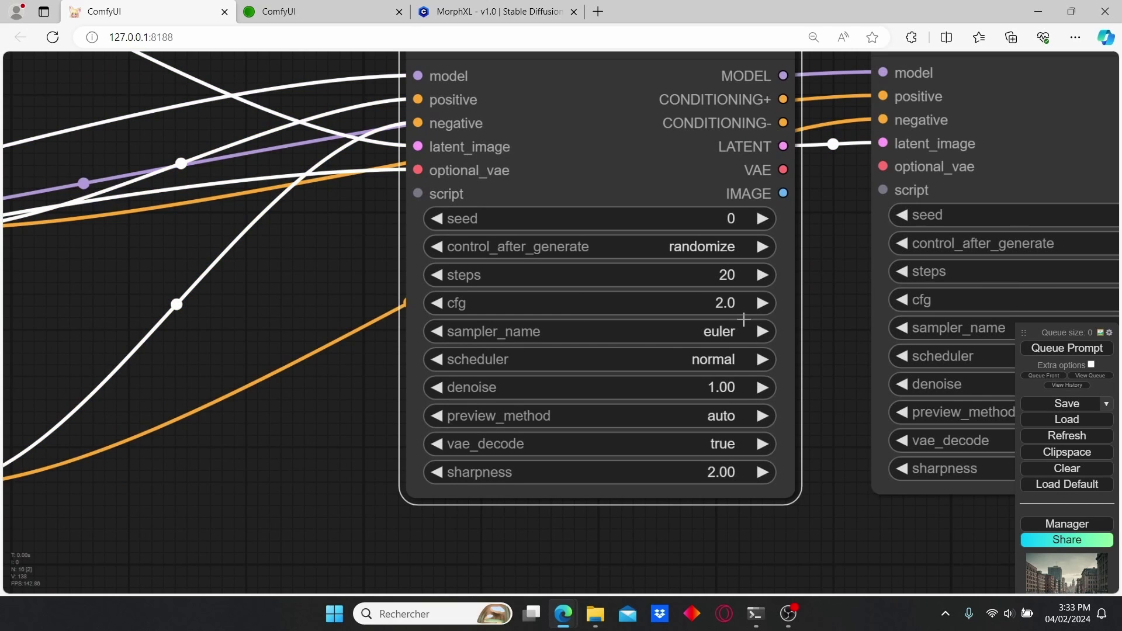
pyautogui.moveTo(816, 360); pyautogui.dragTo(494, 381)
pyautogui.click(884, 316)
pyautogui.write('2')
pyautogui.press('Return')
pyautogui.click(409, 299)
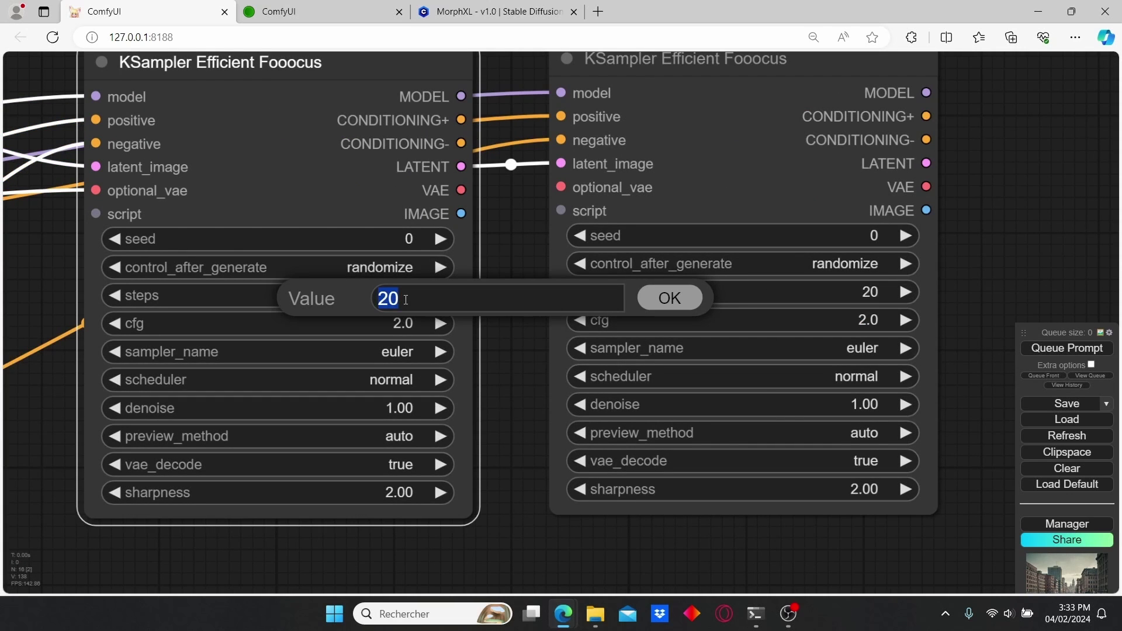
pyautogui.click(510, 366)
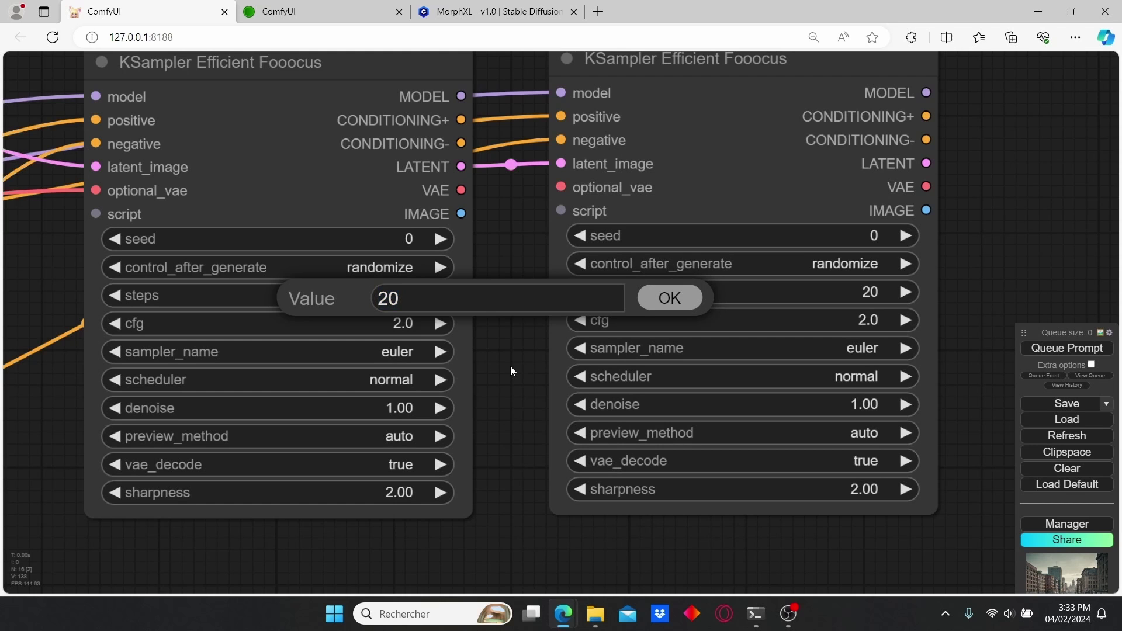
pyautogui.click(666, 299)
# - Set the first KSampler's denoise to 0.60
pyautogui.scroll(-3, 480, 353)
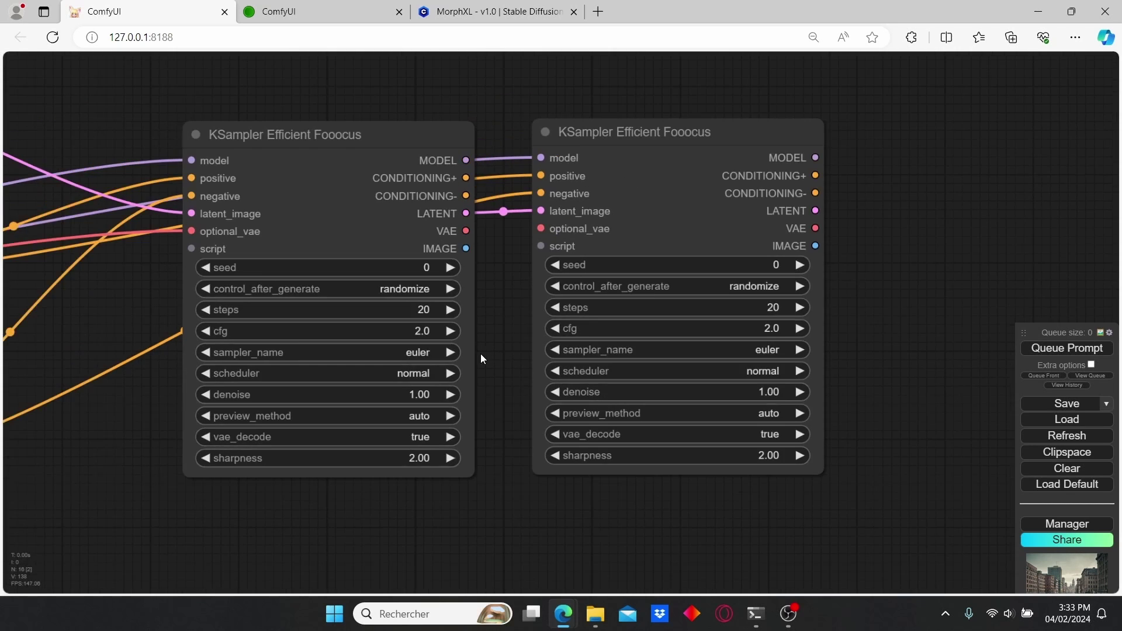
pyautogui.moveTo(480, 353); pyautogui.dragTo(555, 303)
pyautogui.scroll(3, 556, 303)
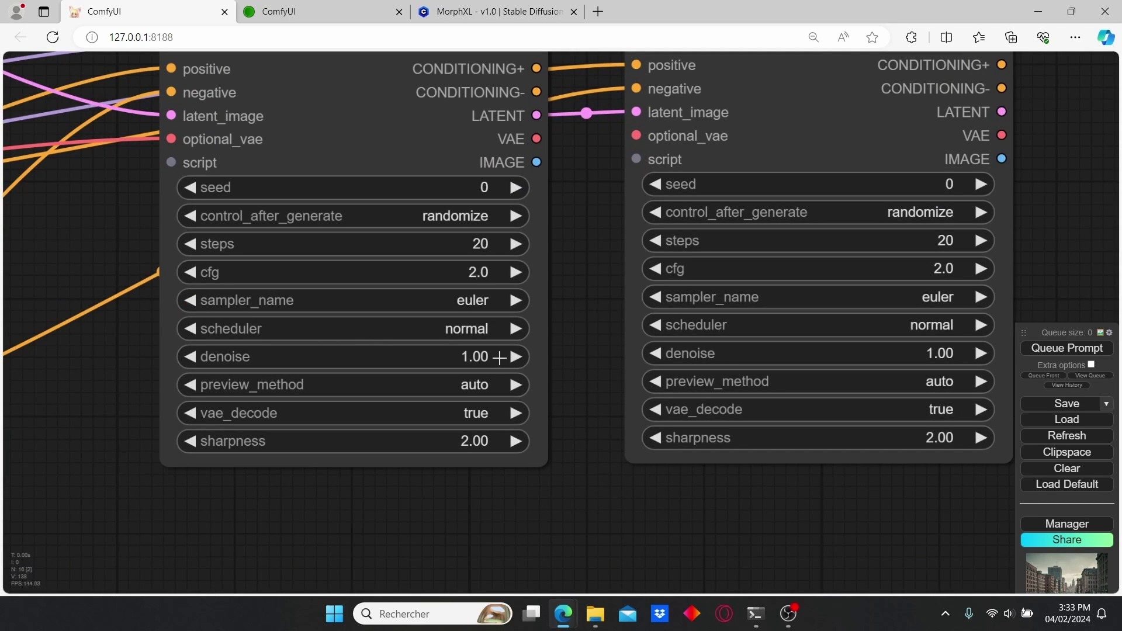
pyautogui.click(473, 358)
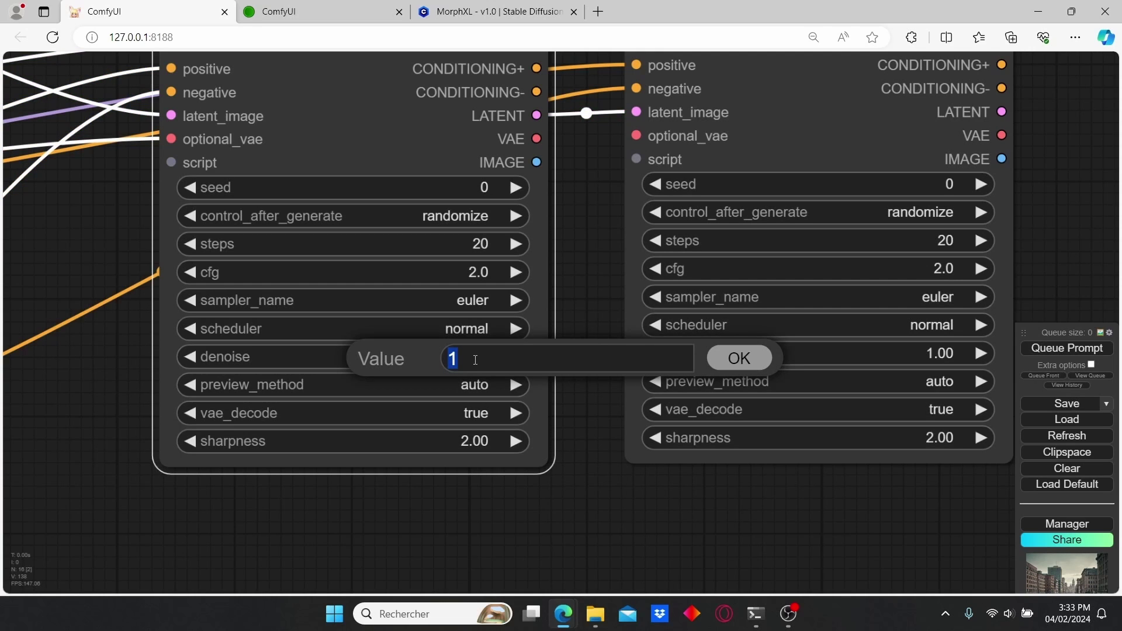
pyautogui.write('0.')
pyautogui.press('Return')
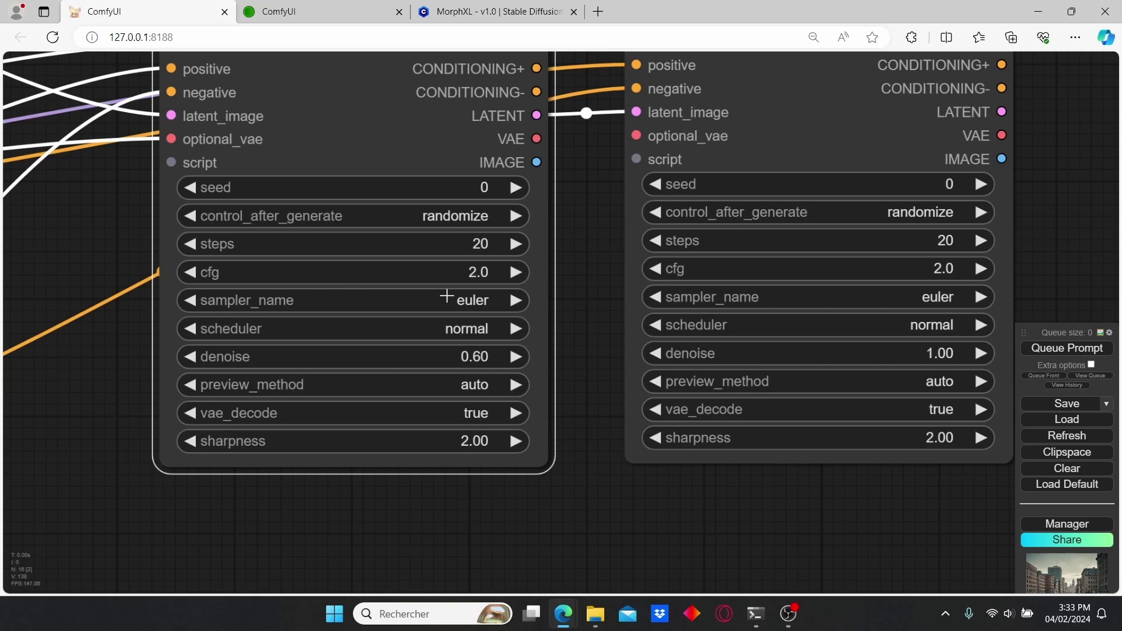
# - Set the second KSampler's denoise to 0.66
pyautogui.moveTo(593, 355); pyautogui.dragTo(442, 366)
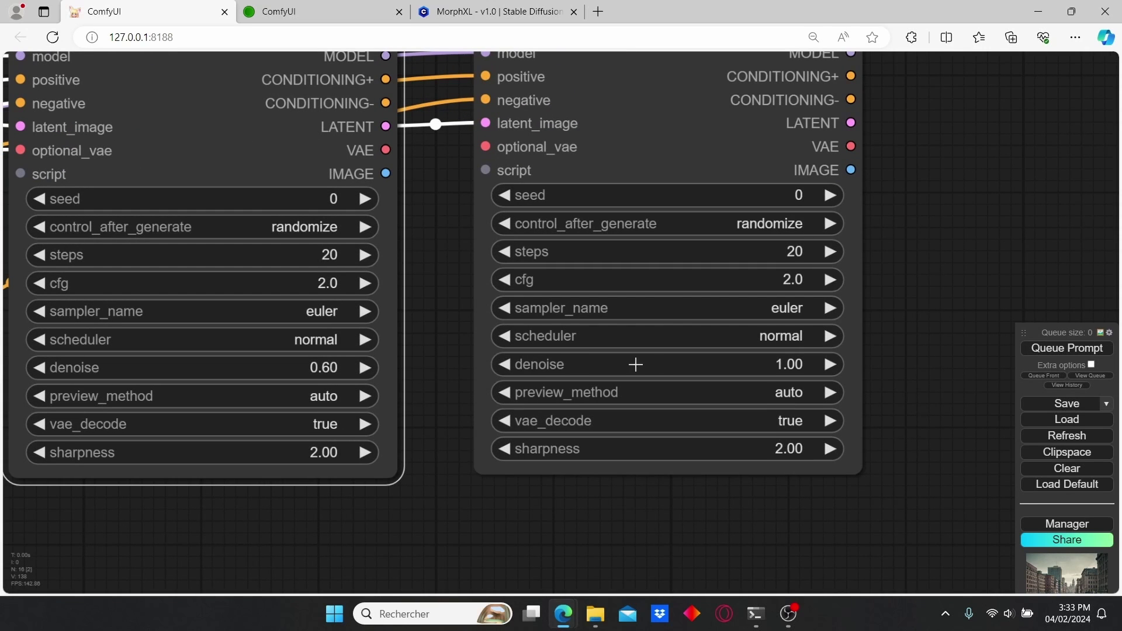
pyautogui.click(782, 365)
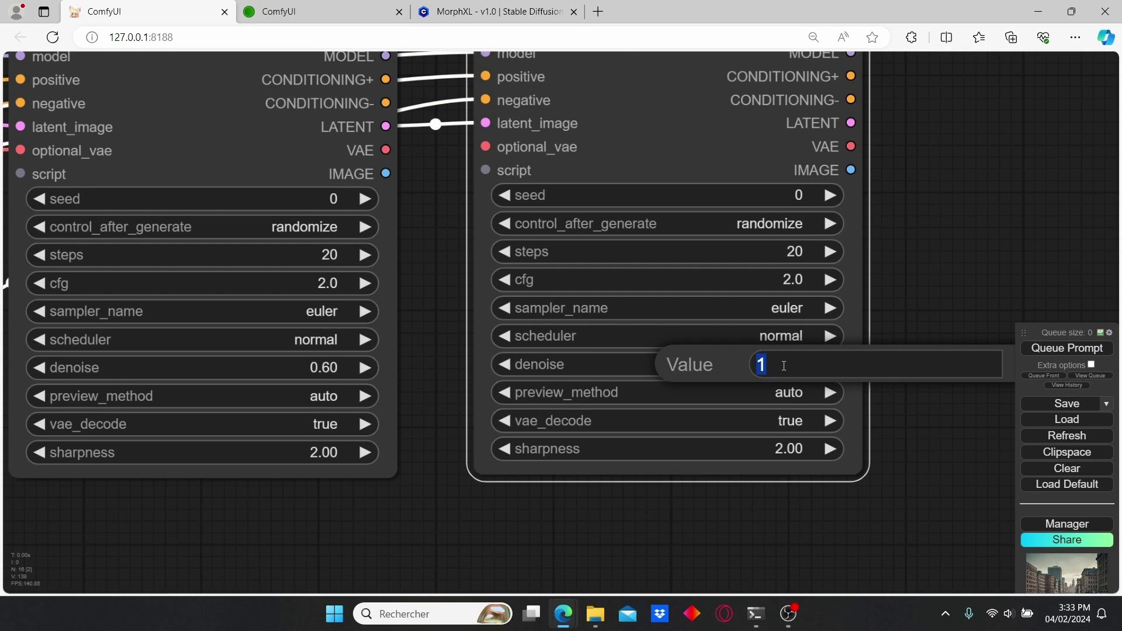
pyautogui.write('0.66')
pyautogui.press('Return')
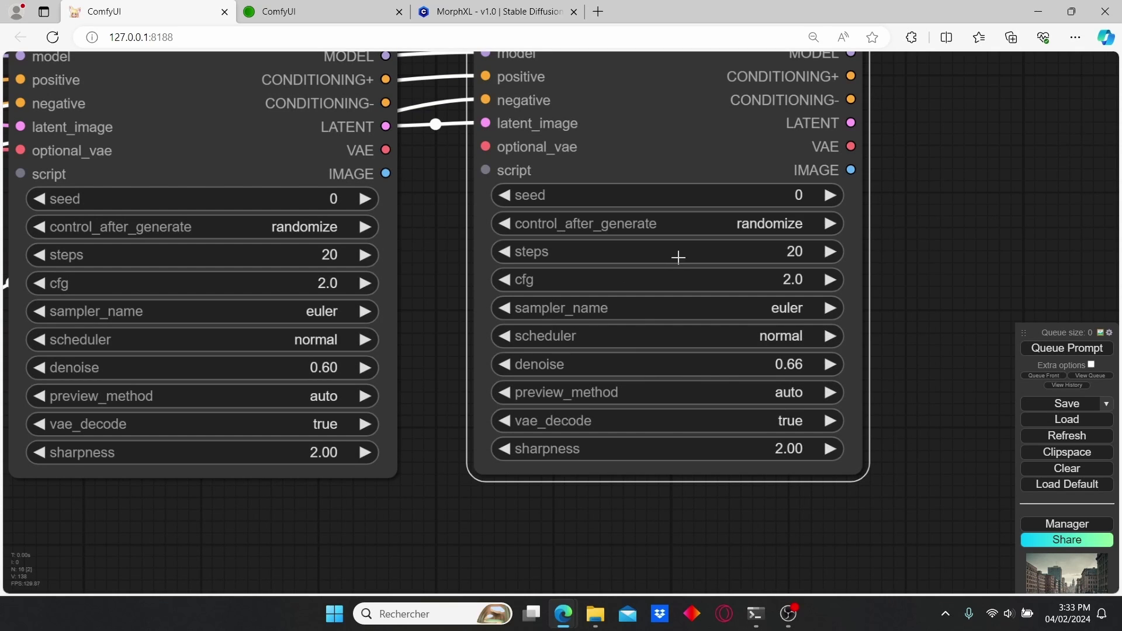
# - Set the second KSampler's sampler_name to dpmpp_sde and its scheduler to karras
pyautogui.click(792, 305)
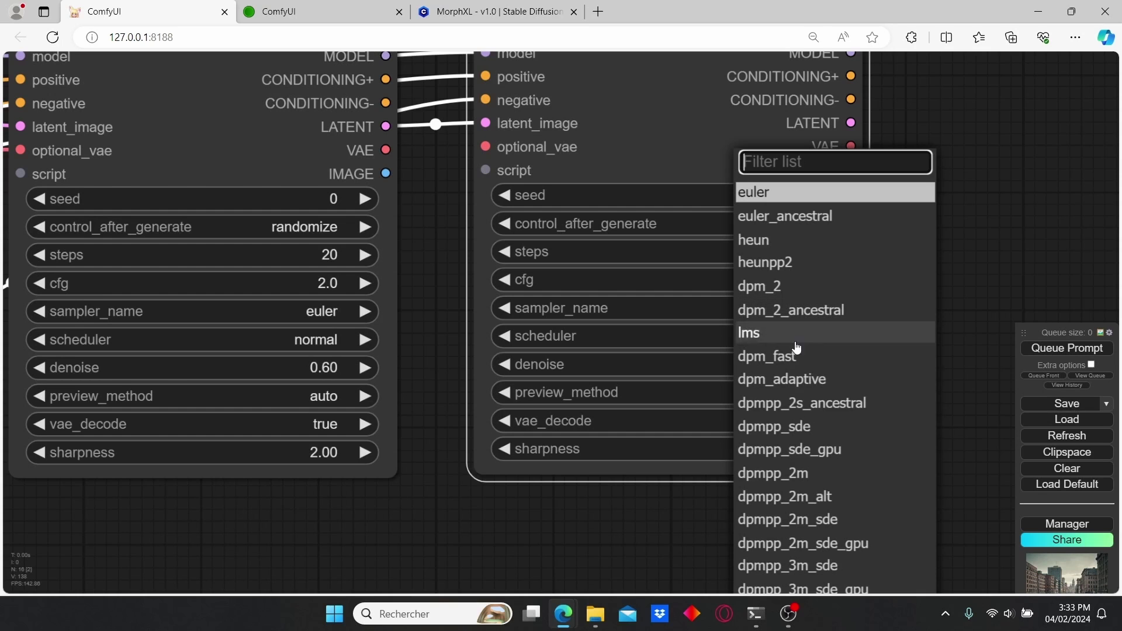
pyautogui.click(815, 424)
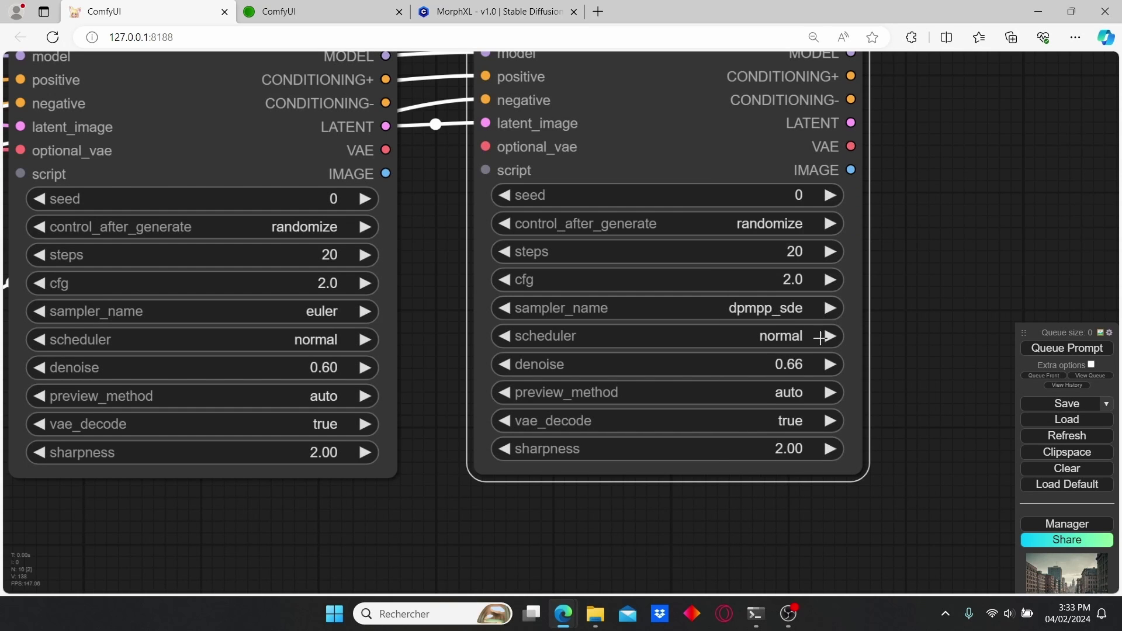
pyautogui.click(830, 336)
pyautogui.scroll(-3, 416, 346)
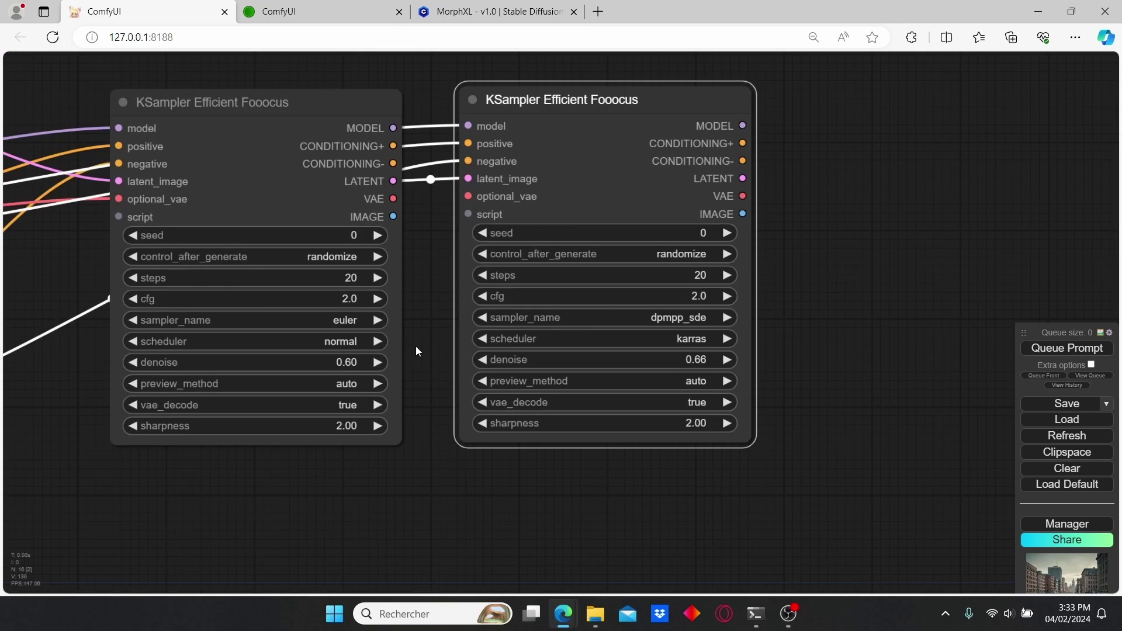
# - Set the first KSampler's sampler_name to euler_ancestral
pyautogui.moveTo(416, 346); pyautogui.dragTo(578, 341)
pyautogui.scroll(4, 278, 231)
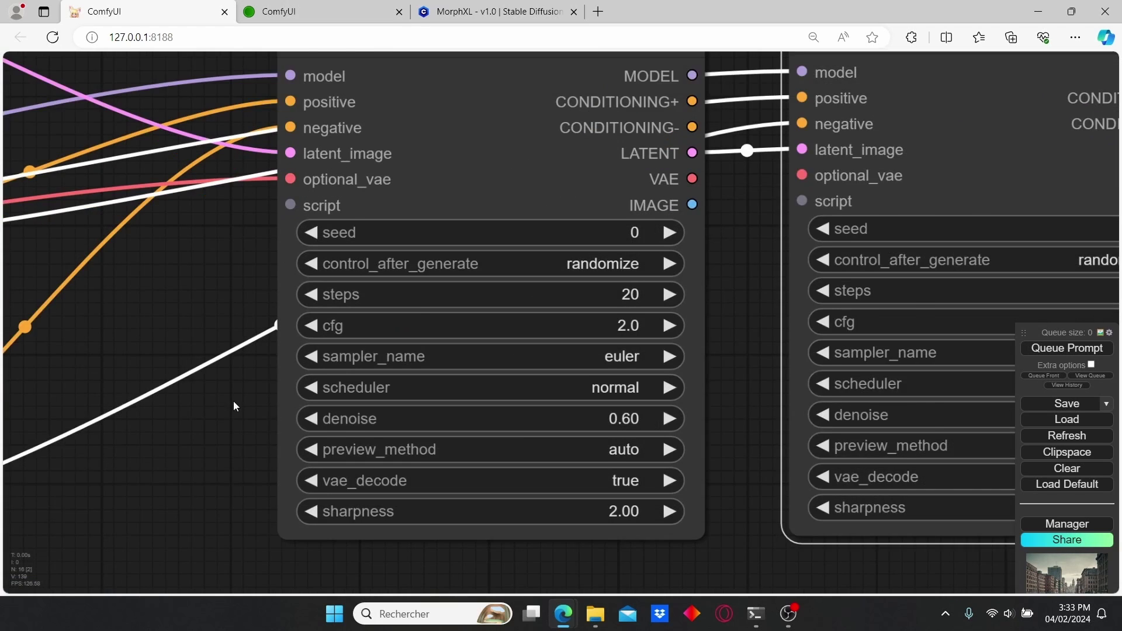
pyautogui.moveTo(233, 402); pyautogui.dragTo(251, 350)
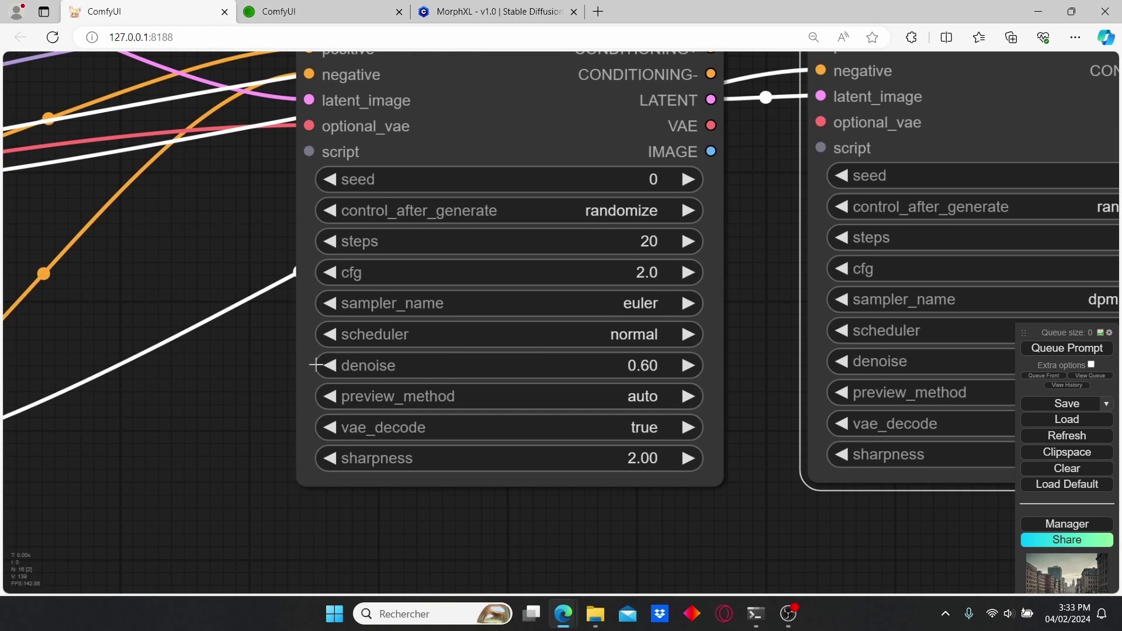
pyautogui.click(639, 305)
pyautogui.click(611, 196)
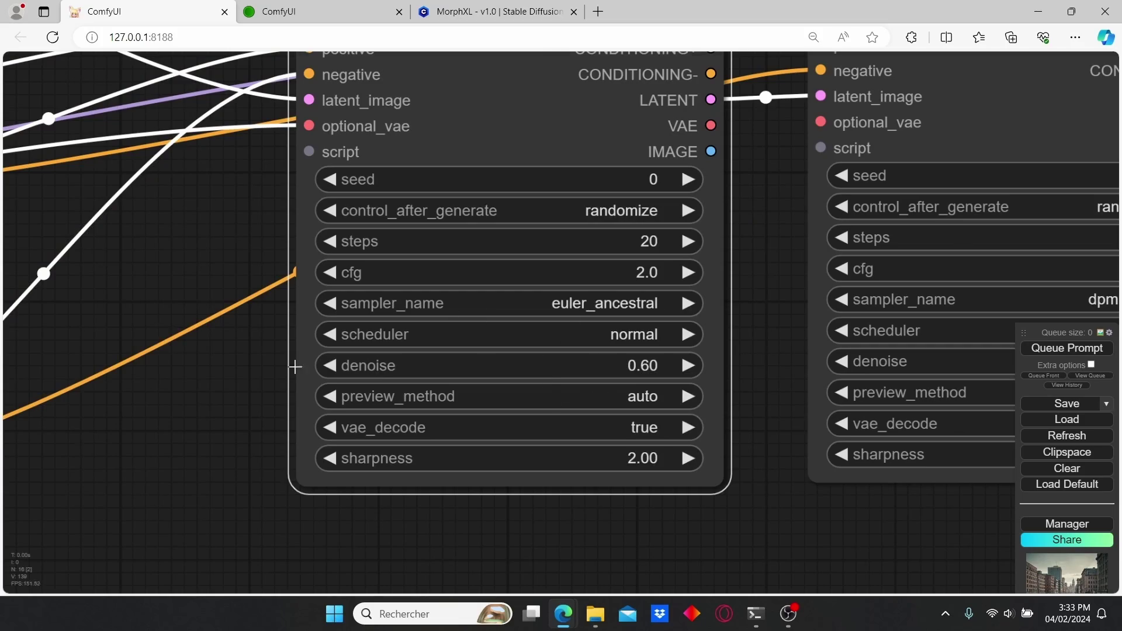
# - Connect the Load Checkpoint VAE output to the second KSampler's optional_vae input and reposition the first KSampler
pyautogui.scroll(-9, 295, 366)
pyautogui.moveTo(285, 366); pyautogui.dragTo(532, 327)
pyautogui.moveTo(343, 328); pyautogui.dragTo(585, 316)
pyautogui.moveTo(238, 220); pyautogui.dragTo(314, 218)
pyautogui.scroll(-1, 314, 218)
pyautogui.moveTo(884, 164); pyautogui.dragTo(889, 210)
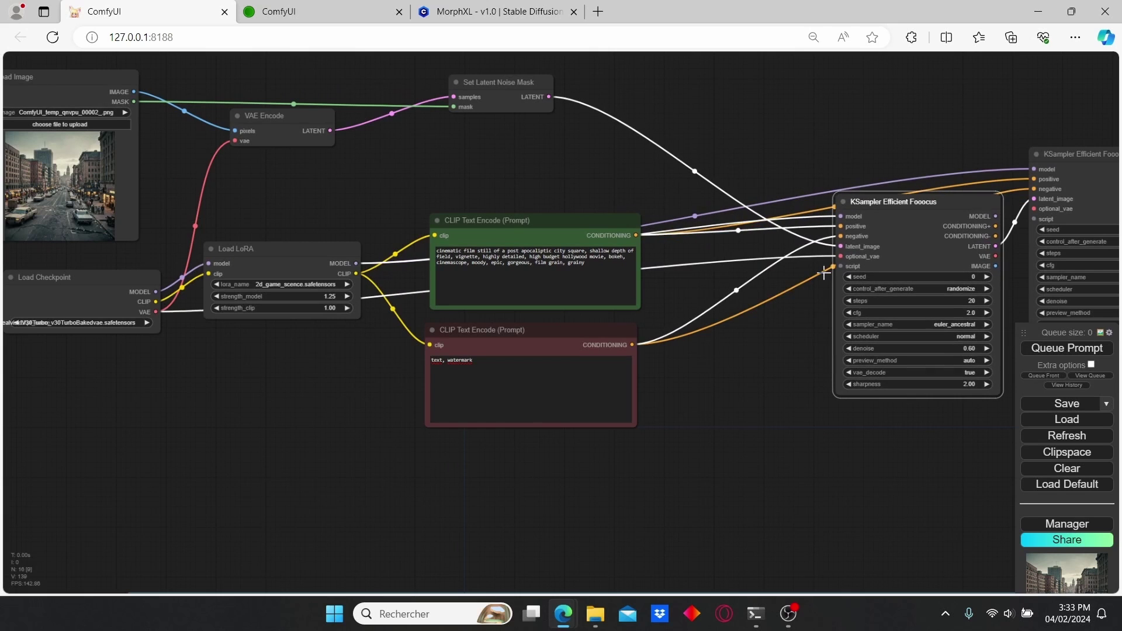
pyautogui.moveTo(364, 349); pyautogui.dragTo(342, 347)
pyautogui.moveTo(136, 309); pyautogui.dragTo(1012, 206)
pyautogui.moveTo(893, 226); pyautogui.dragTo(863, 159)
pyautogui.scroll(-4, 265, 221)
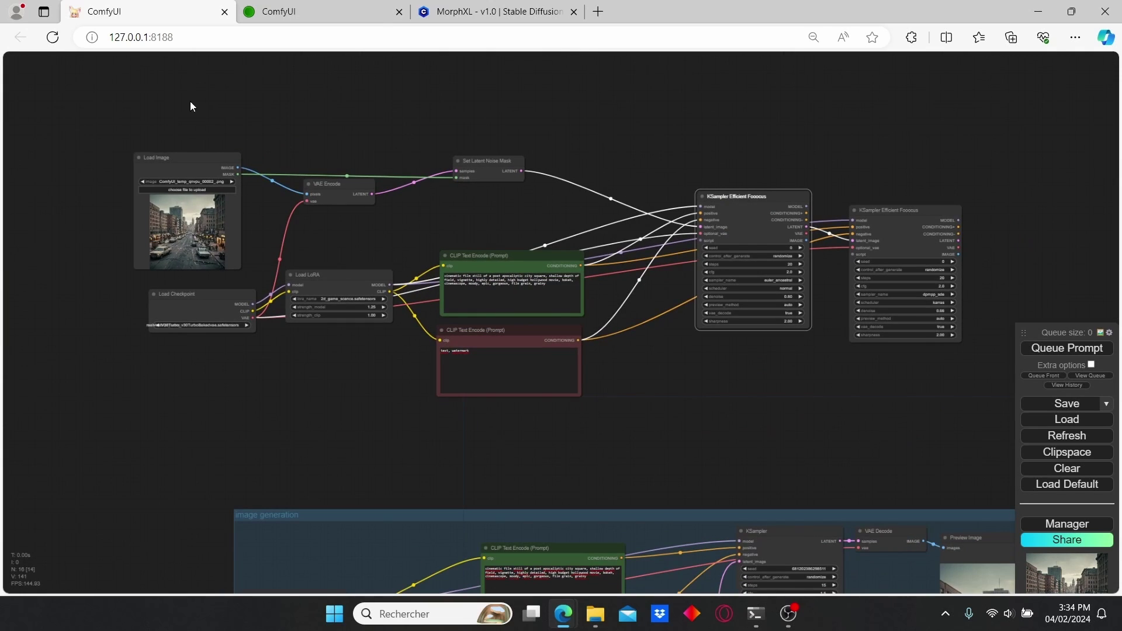
# - Add a group, stretch it around all the inpainting nodes and fit it to them
pyautogui.rightClick(191, 107)
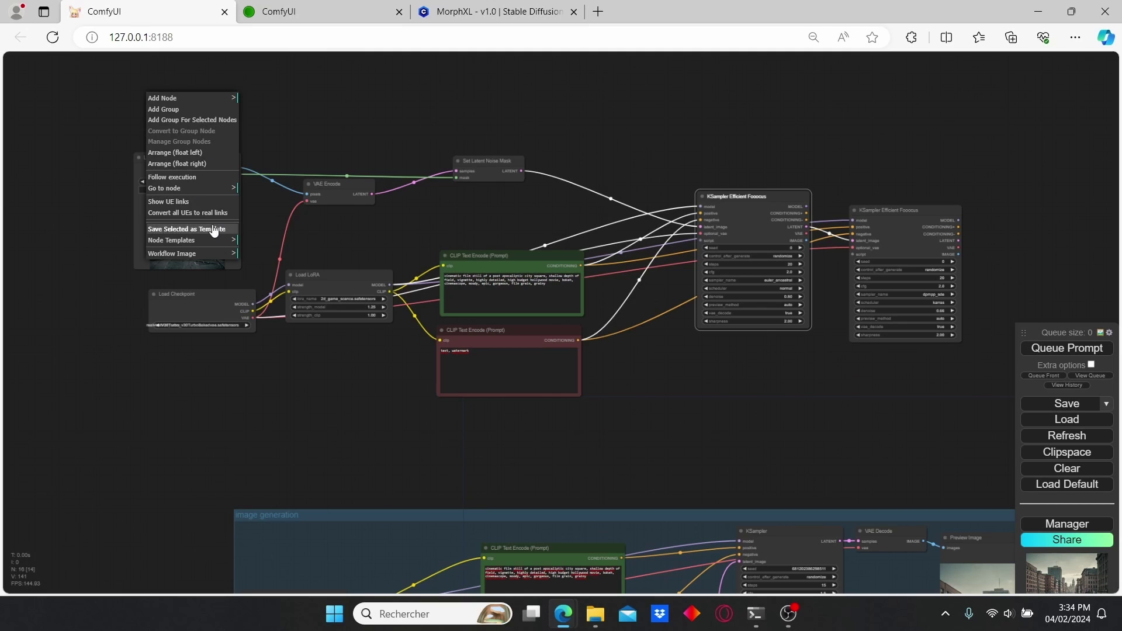
pyautogui.click(163, 110)
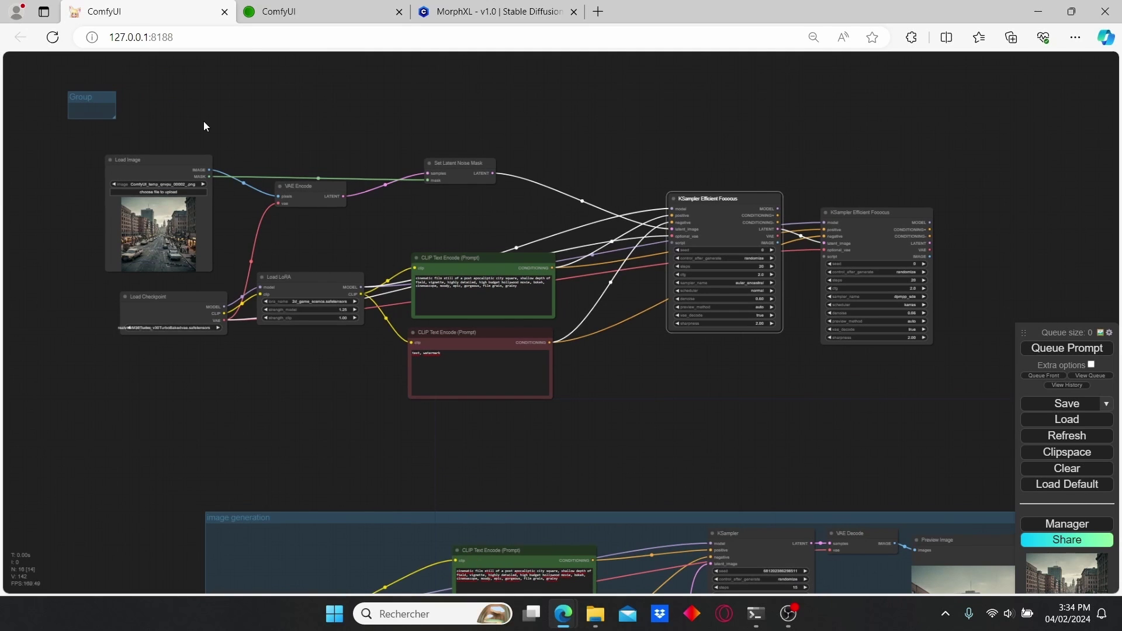
pyautogui.moveTo(114, 118); pyautogui.dragTo(982, 428)
pyautogui.scroll(2, 698, 370)
pyautogui.rightClick(699, 369)
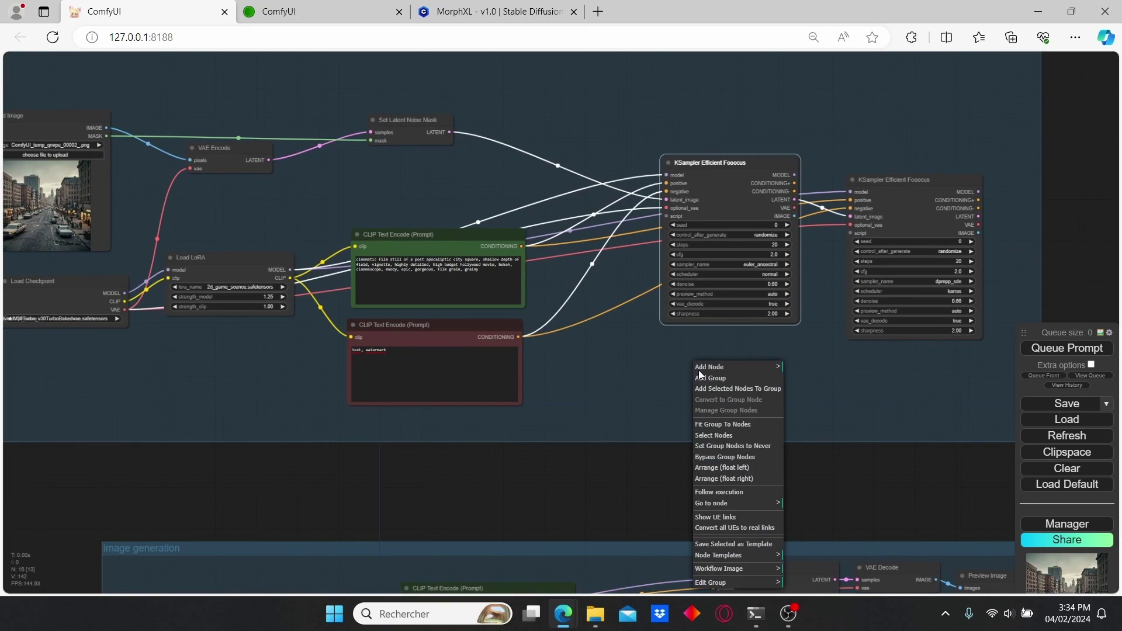
pyautogui.click(721, 424)
pyautogui.scroll(-3, 349, 258)
pyautogui.scroll(2, 442, 297)
# - Set the color of the new inpainting group to red
pyautogui.rightClick(416, 192)
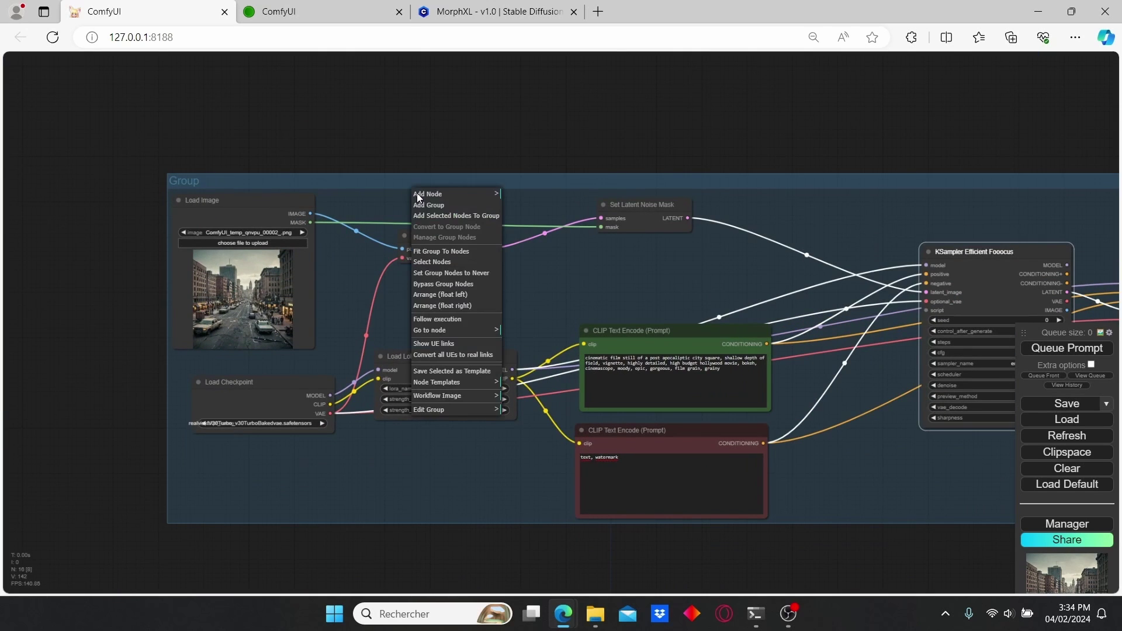
pyautogui.click(444, 410)
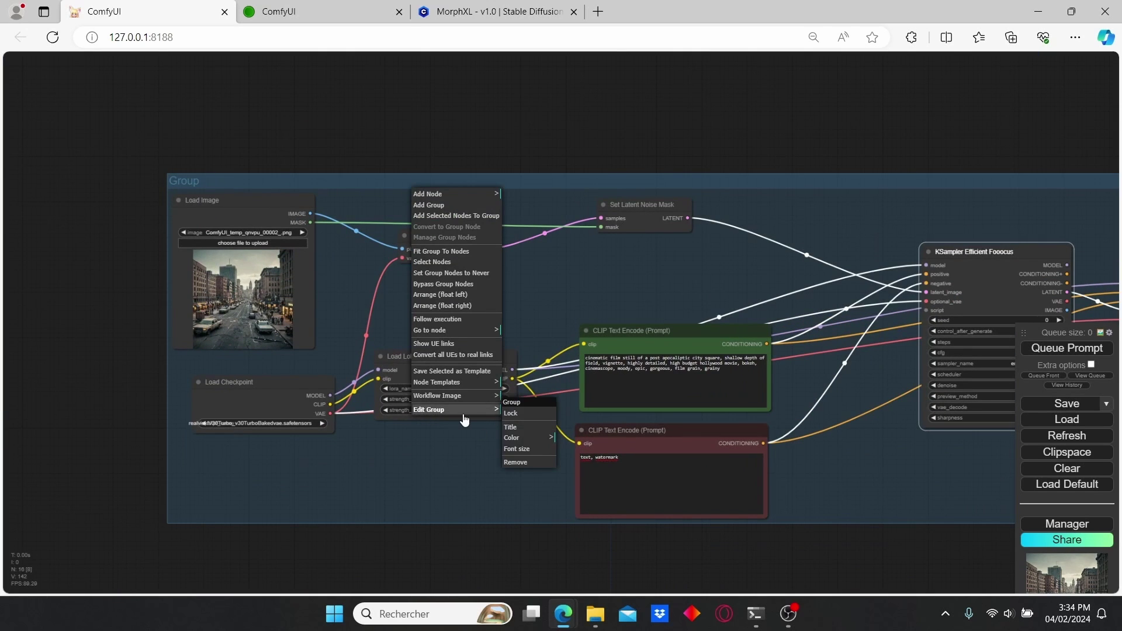
pyautogui.click(529, 437)
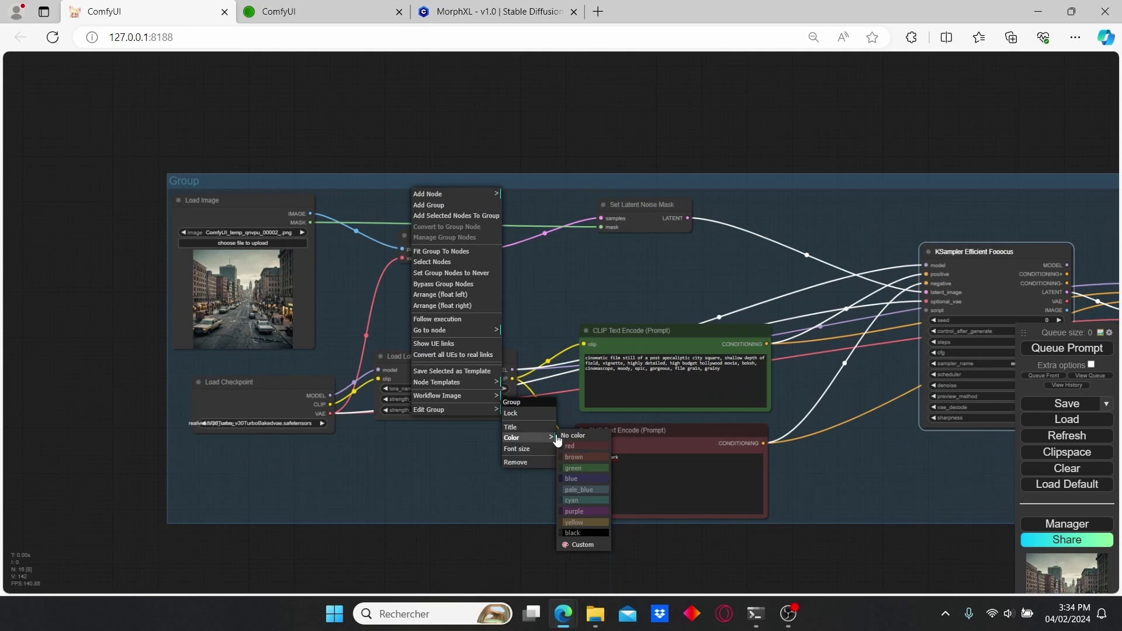
pyautogui.click(605, 447)
# - Rename the red group around the inpainting nodes as "image lora inpainting"
pyautogui.rightClick(390, 189)
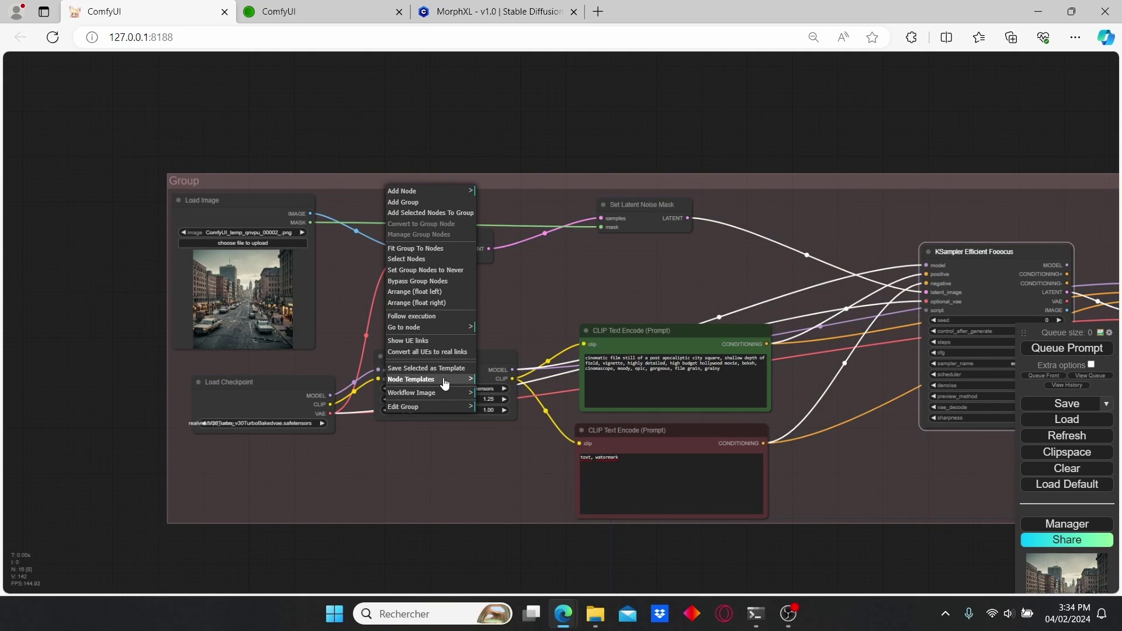
pyautogui.click(431, 407)
pyautogui.click(508, 416)
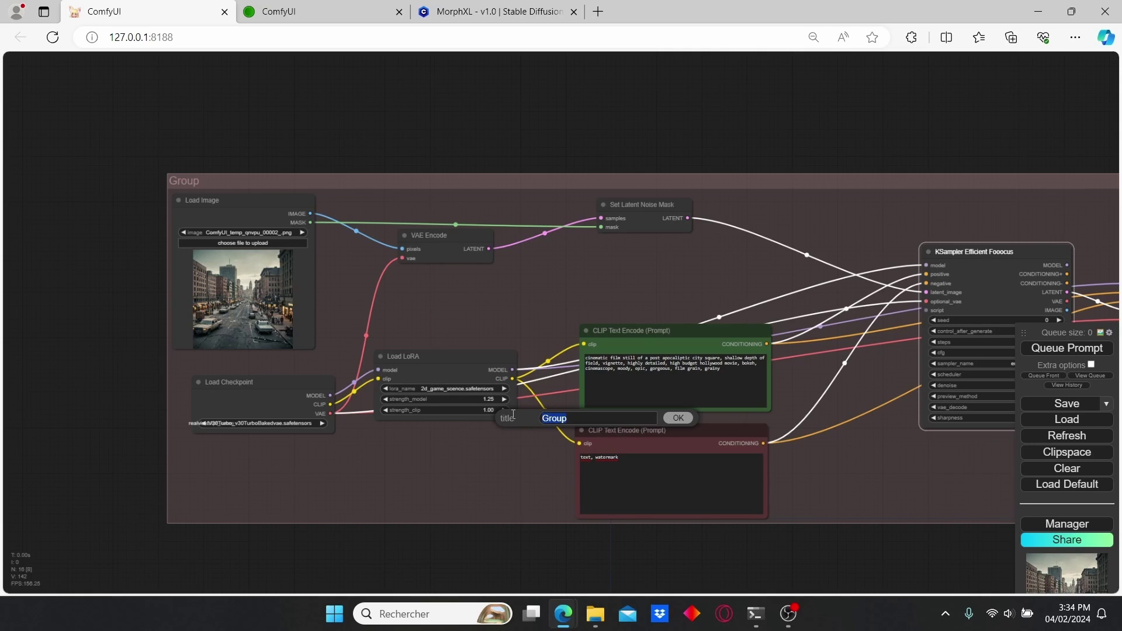
pyautogui.write('image lora inpainting')
pyautogui.press('Return')
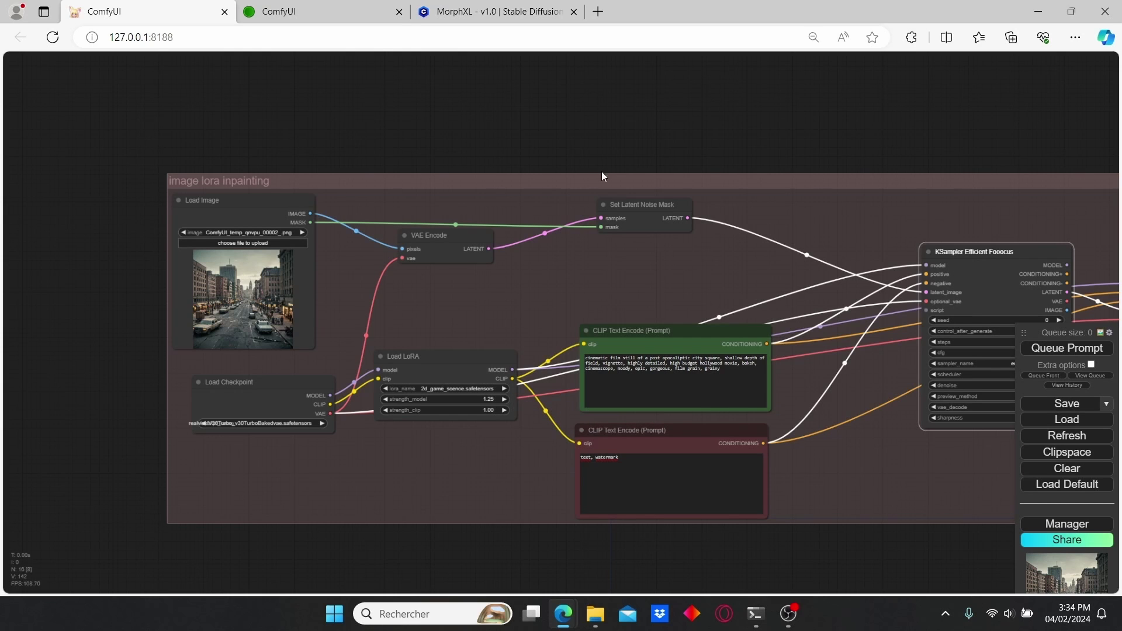
# - Open the Load Image node's city street picture in the MaskEditor
pyautogui.scroll(-3, 601, 171)
pyautogui.moveTo(762, 161); pyautogui.dragTo(508, 140)
pyautogui.scroll(1, 723, 205)
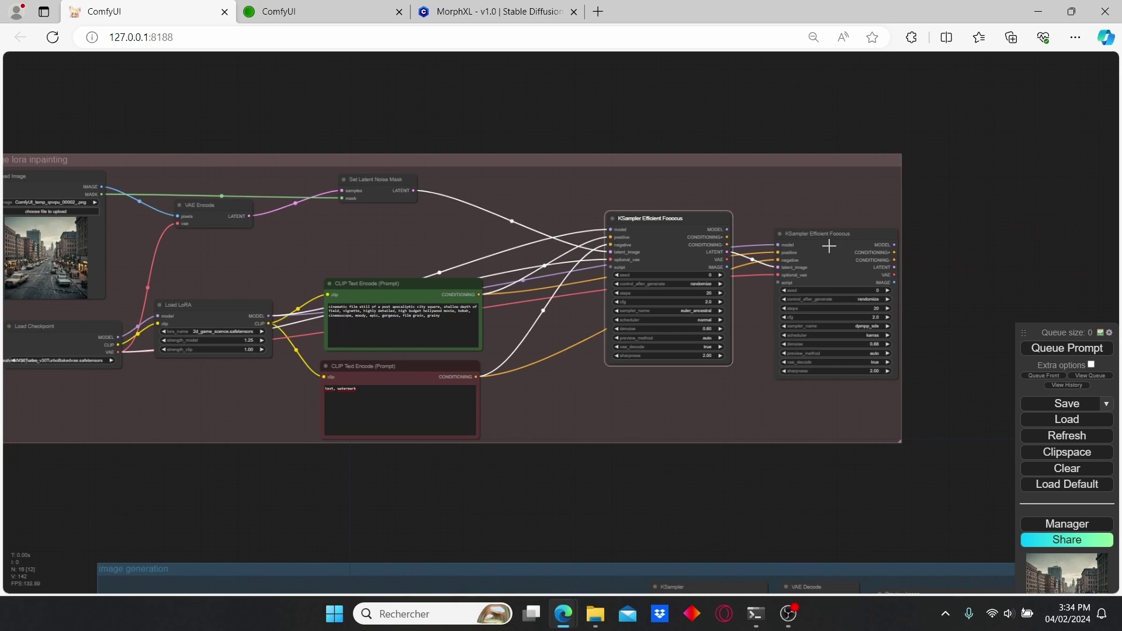
pyautogui.scroll(1, 256, 264)
pyautogui.moveTo(256, 264); pyautogui.dragTo(342, 263)
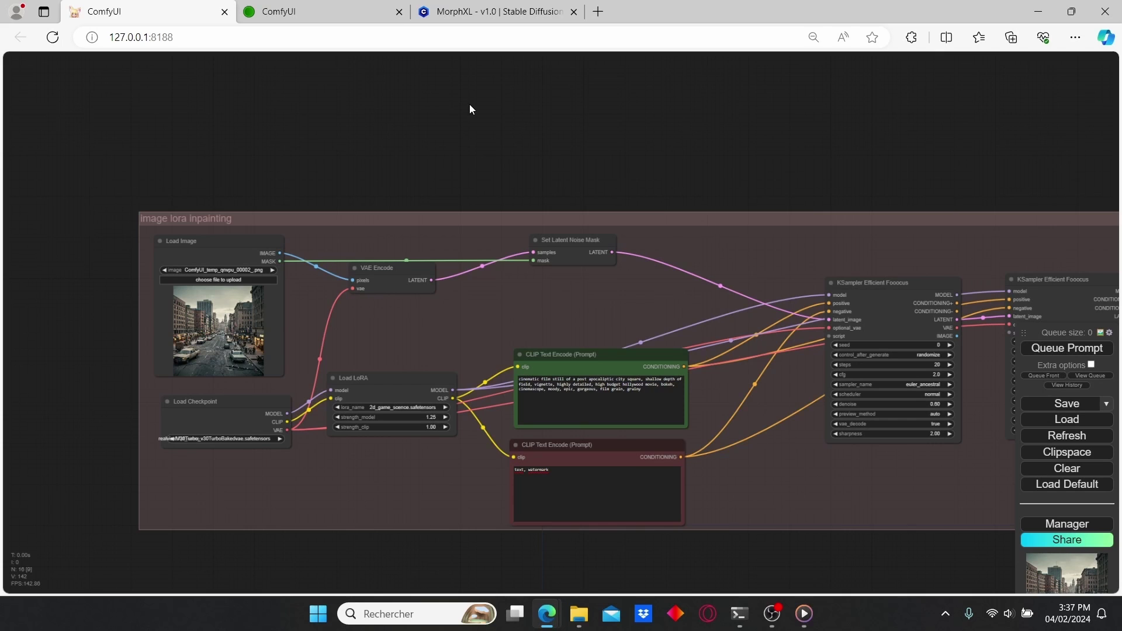
pyautogui.scroll(5, 433, 297)
pyautogui.scroll(5, 357, 301)
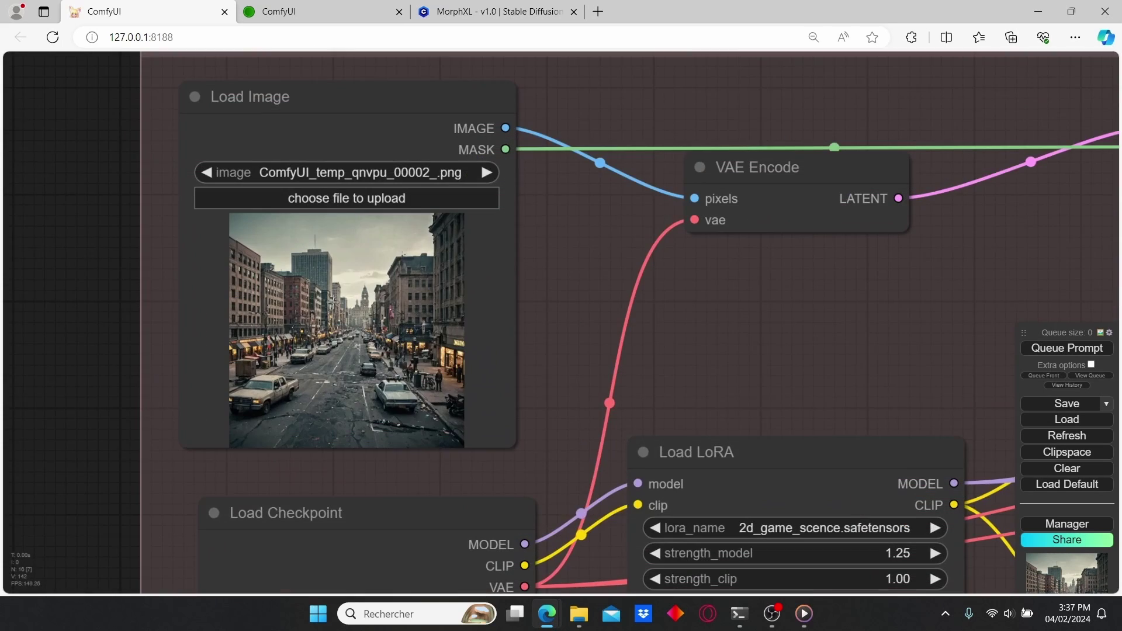
pyautogui.click(391, 309)
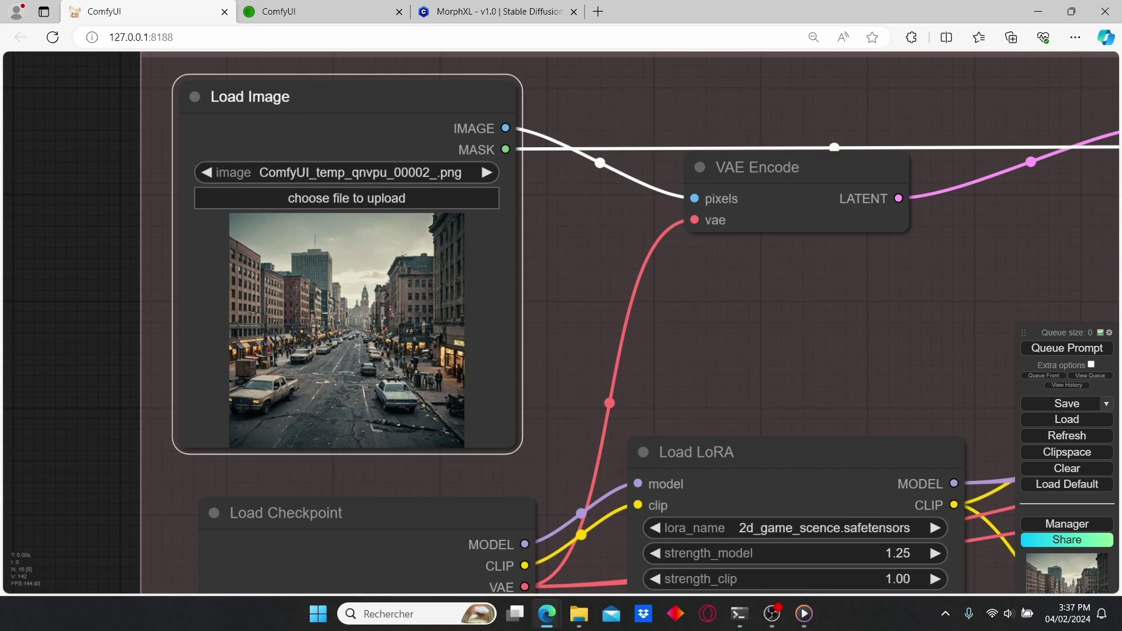
pyautogui.rightClick(328, 313)
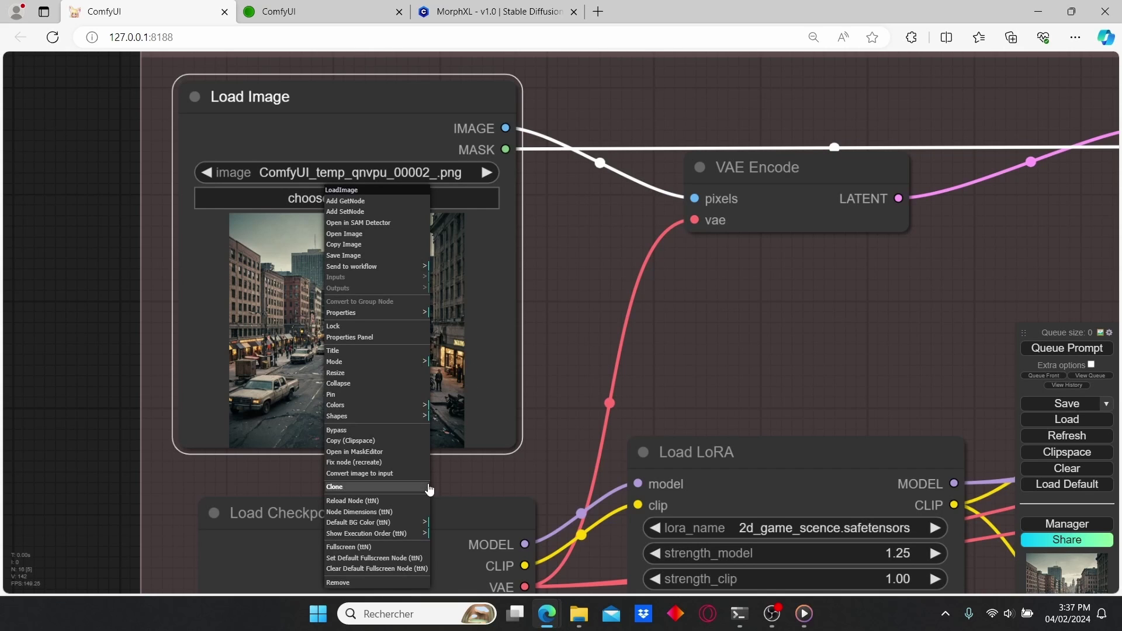
pyautogui.click(357, 453)
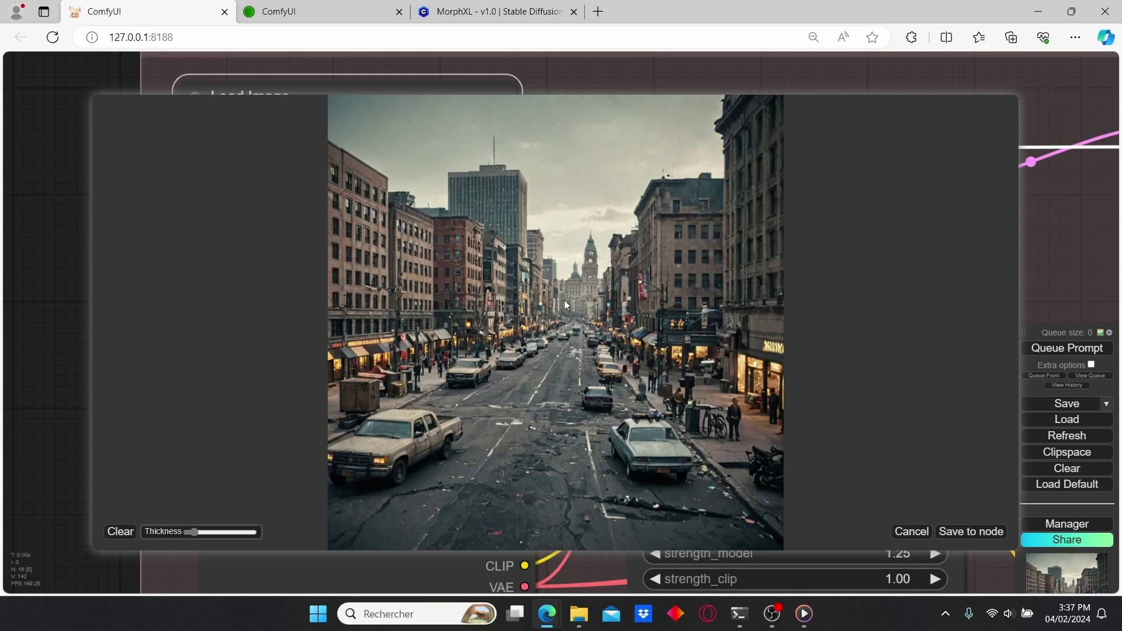
pyautogui.scroll(5, 522, 383)
pyautogui.moveTo(666, 156)
pyautogui.mouseDown()
pyautogui.moveTo(513, 140)
pyautogui.moveTo(643, 166)
pyautogui.moveTo(449, 309)
pyautogui.moveTo(440, 282)
pyautogui.moveTo(455, 313)
pyautogui.mouseUp()
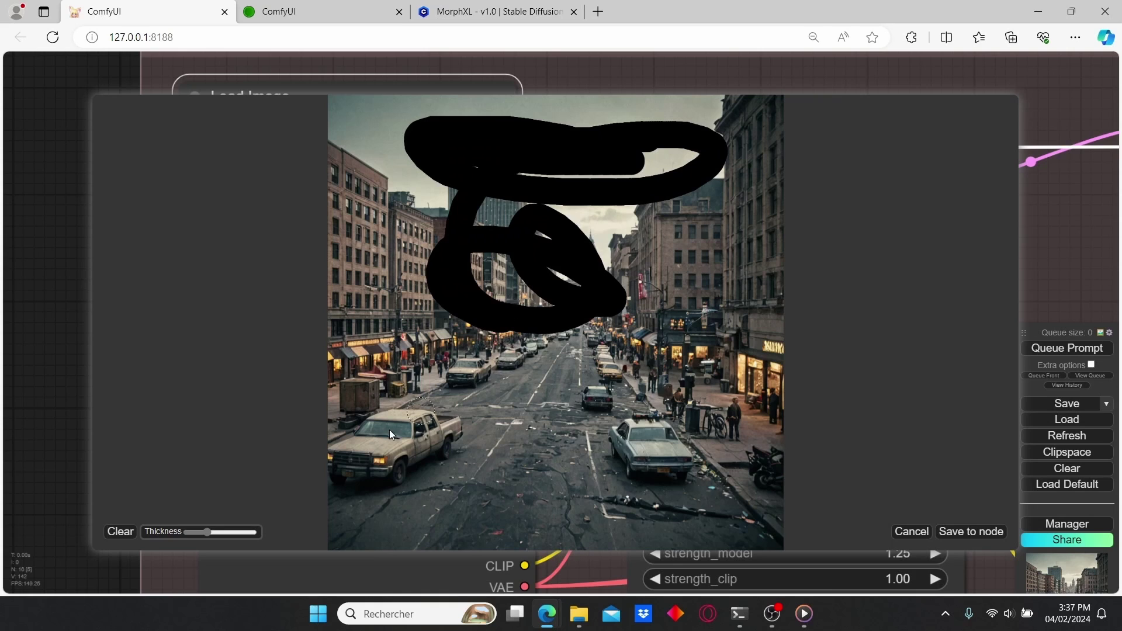
pyautogui.click(128, 525)
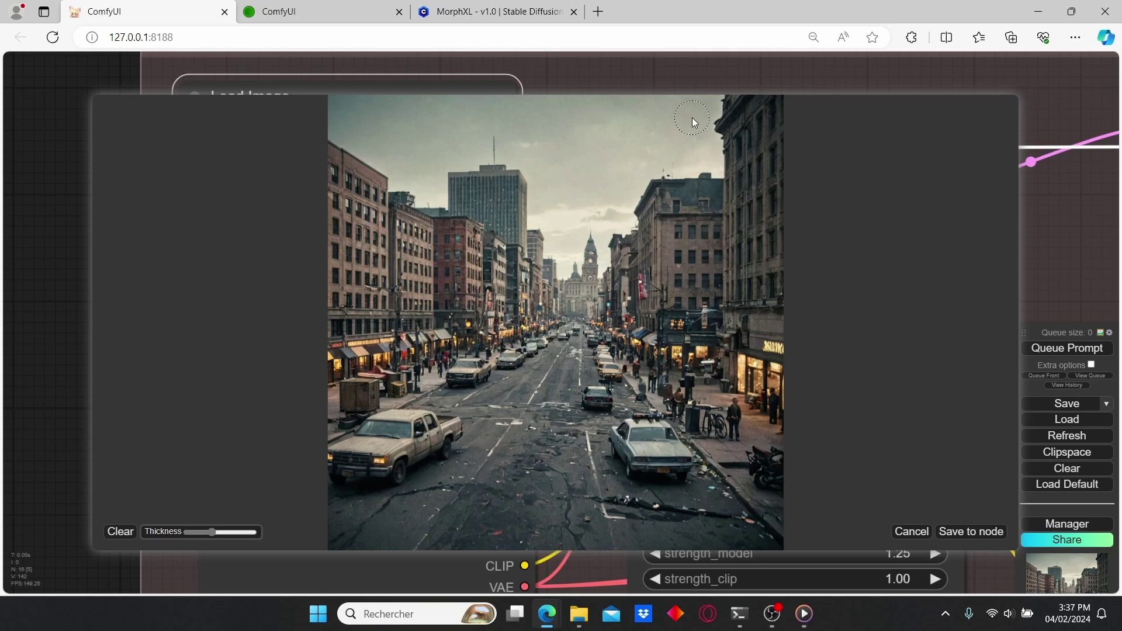
# - Paint a mask over the upper sky between the buildings and save it to the Load Image node
pyautogui.moveTo(692, 118)
pyautogui.mouseDown()
pyautogui.moveTo(577, 127)
pyautogui.moveTo(351, 117)
pyautogui.moveTo(694, 117)
pyautogui.moveTo(693, 145)
pyautogui.moveTo(417, 129)
pyautogui.moveTo(339, 110)
pyautogui.moveTo(436, 146)
pyautogui.moveTo(703, 157)
pyautogui.mouseUp()
pyautogui.moveTo(687, 113); pyautogui.dragTo(634, 100)
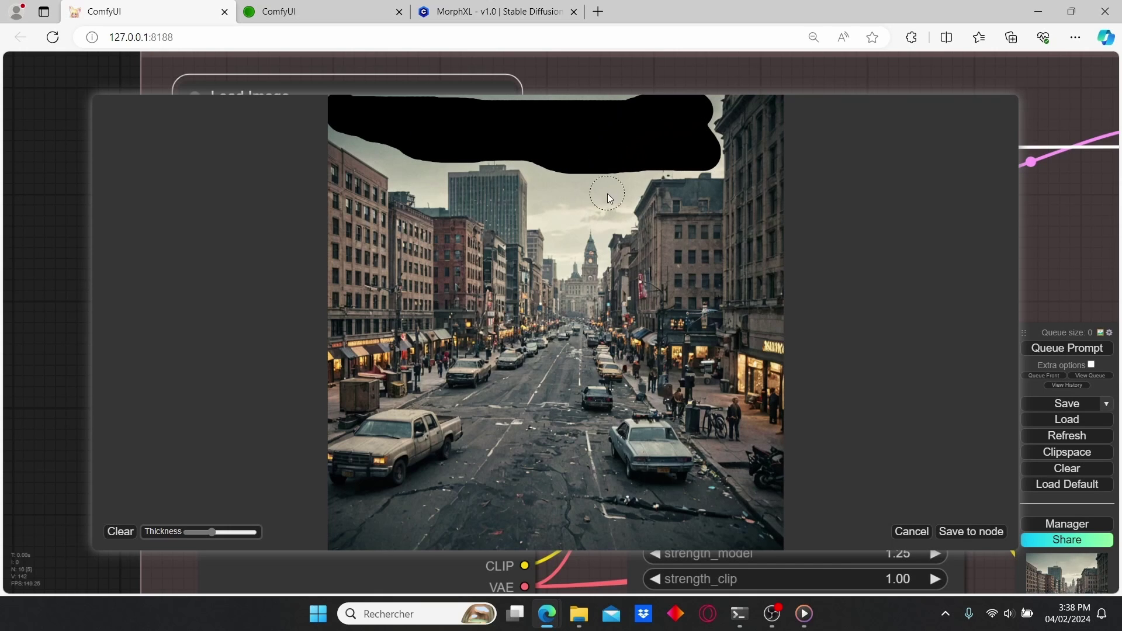
pyautogui.moveTo(405, 146)
pyautogui.mouseDown()
pyautogui.moveTo(403, 160)
pyautogui.moveTo(347, 128)
pyautogui.mouseUp()
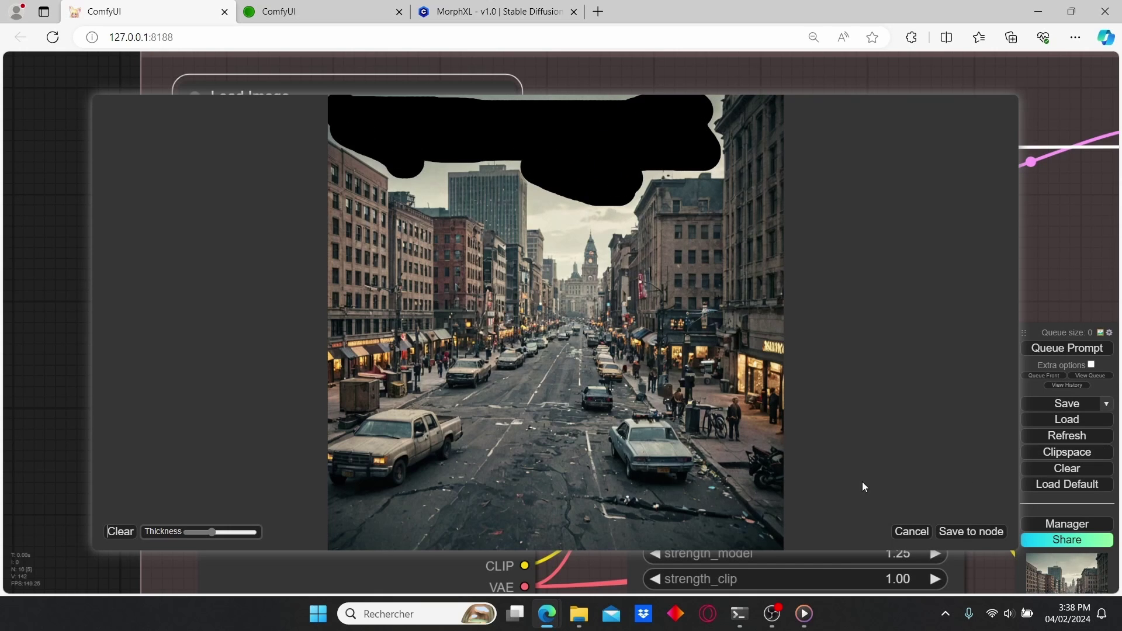
pyautogui.click(967, 531)
# - Set the Load LoRA node's lora_name to Storm_Cloud_Style_SDXL.safetensors
pyautogui.moveTo(704, 331); pyautogui.dragTo(568, 226)
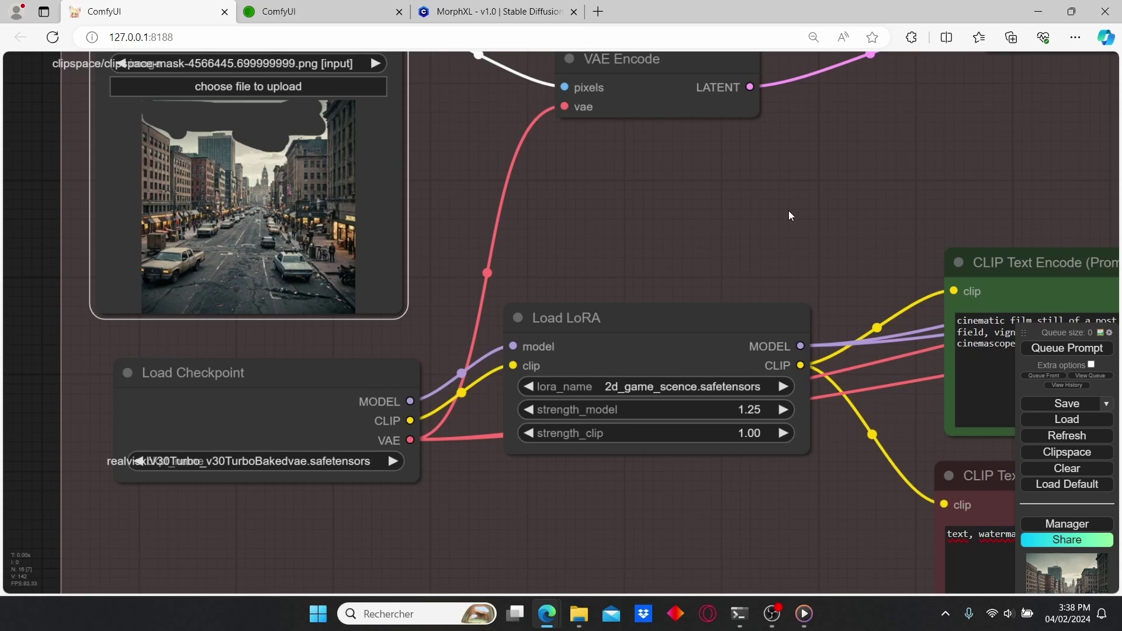
pyautogui.moveTo(788, 211); pyautogui.dragTo(746, 197)
pyautogui.click(637, 372)
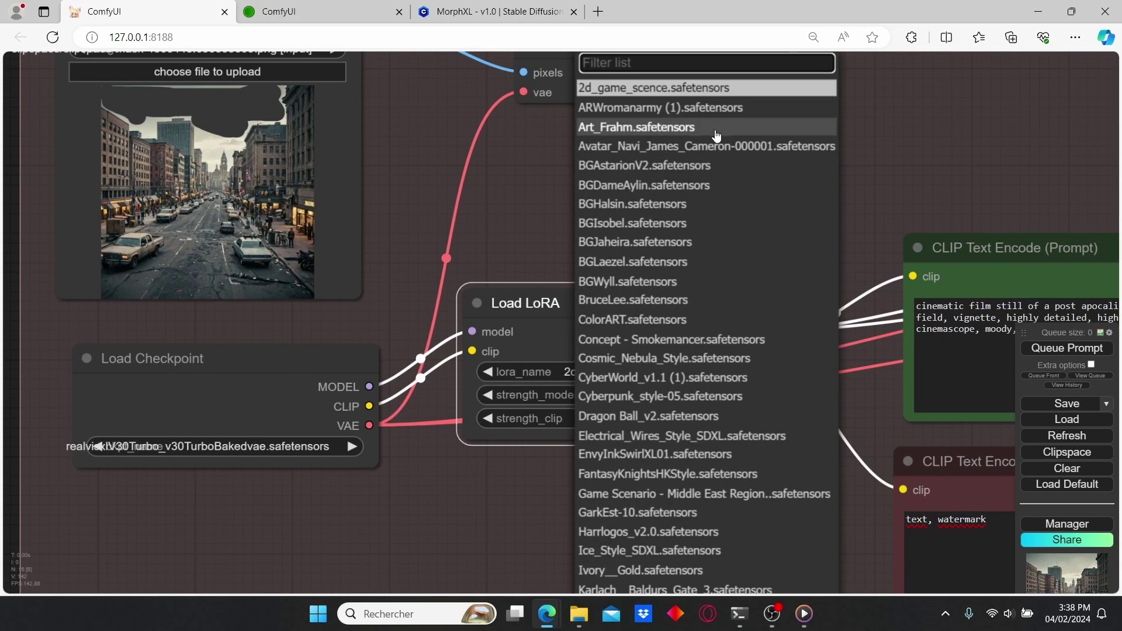
pyautogui.write('str')
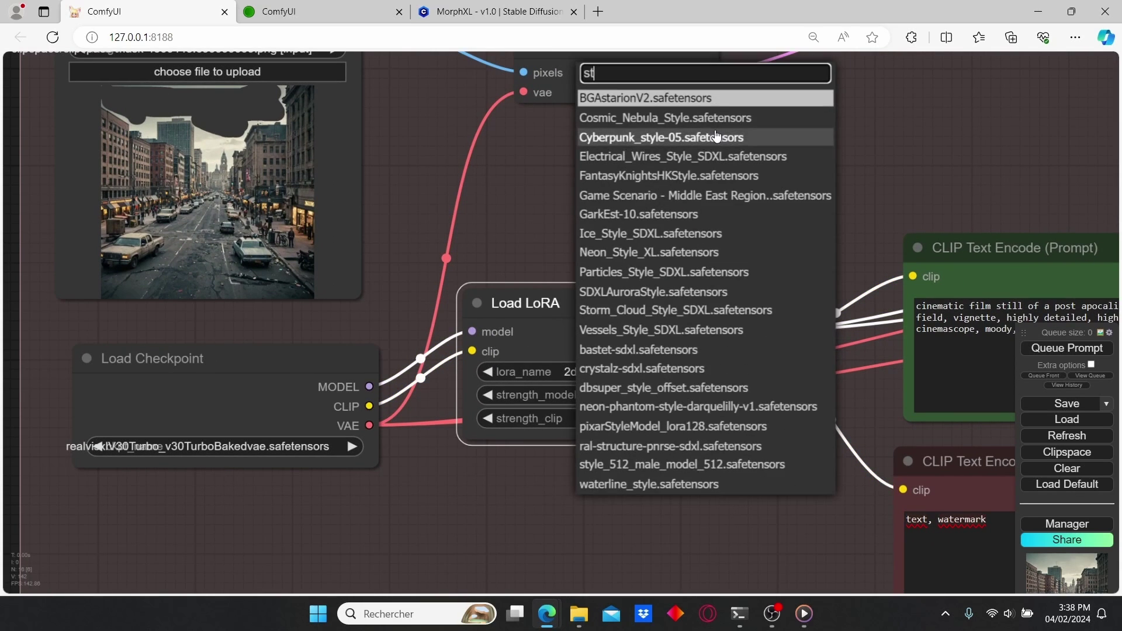
pyautogui.press('BackSpace')
pyautogui.press('BackSpace')
pyautogui.press('BackSpace')
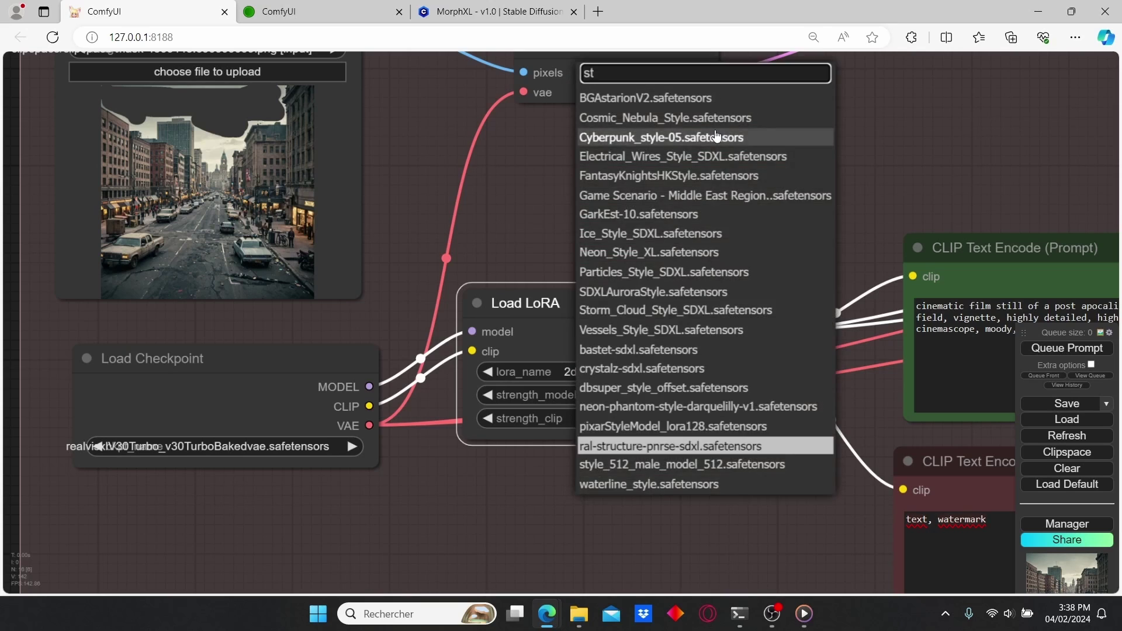
pyautogui.write('clo')
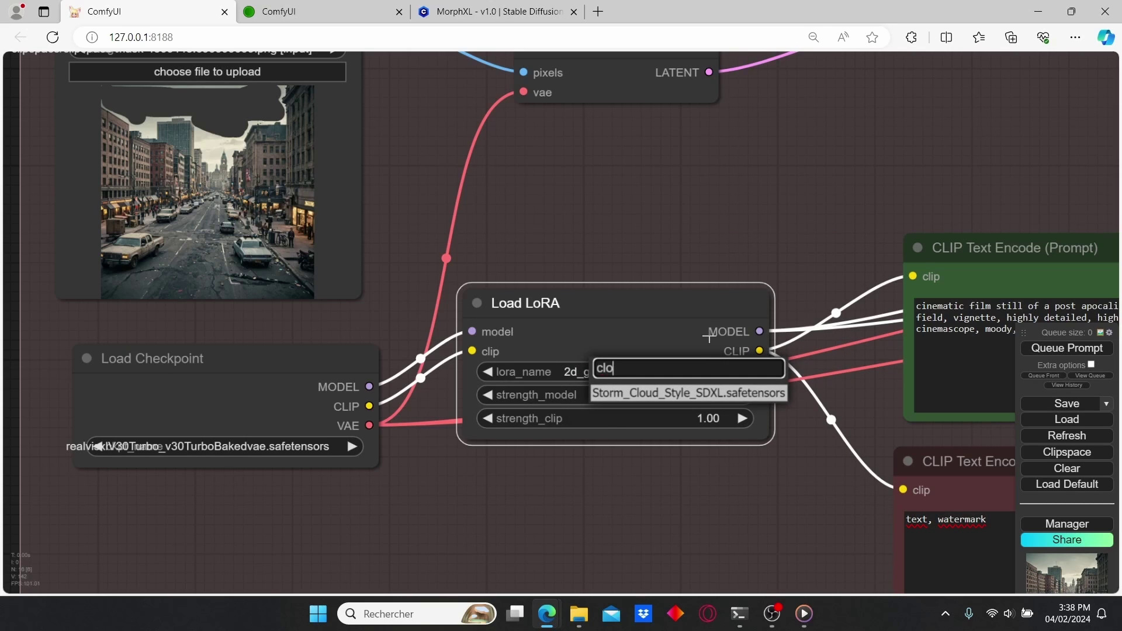
pyautogui.click(708, 388)
# - Replace the inpainting group's positive prompt with "strom clouds, realistic clouds, master piece, high resolution"
pyautogui.scroll(-3, 763, 245)
pyautogui.moveTo(790, 220); pyautogui.dragTo(553, 238)
pyautogui.moveTo(1010, 245); pyautogui.dragTo(683, 232)
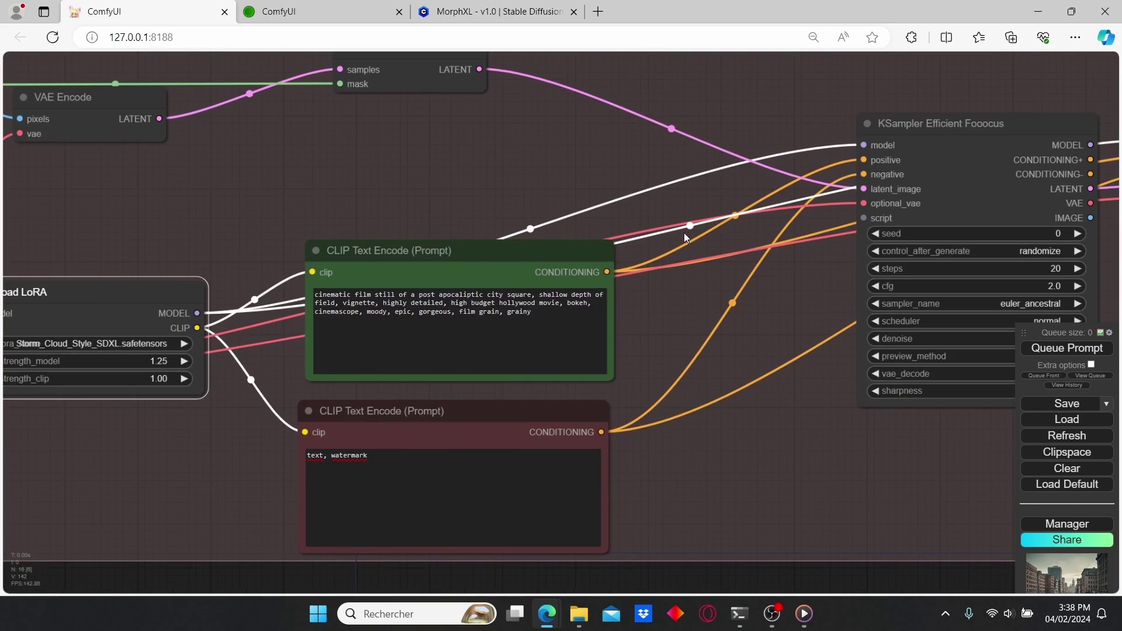
pyautogui.moveTo(565, 325); pyautogui.dragTo(324, 293)
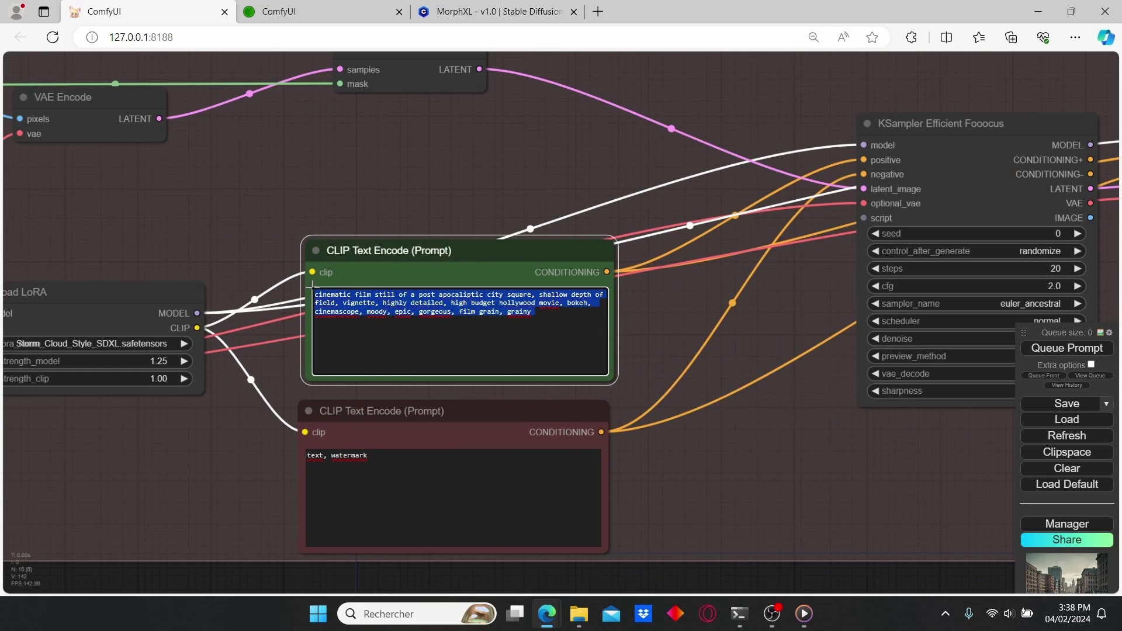
pyautogui.press('BackSpace')
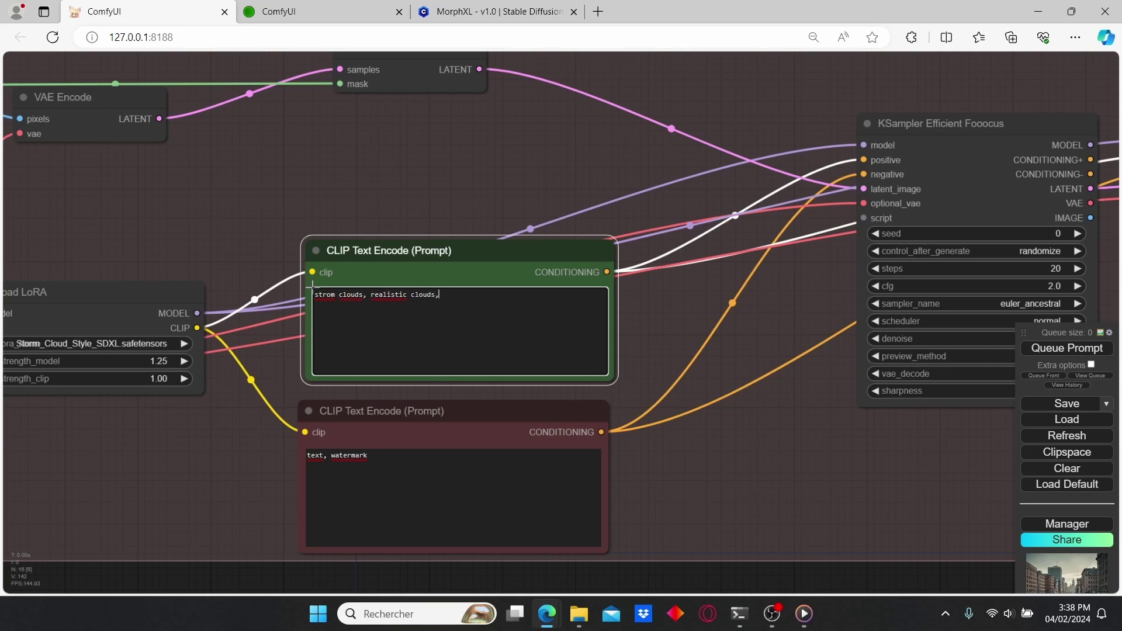
pyautogui.write('master piece, high resolution')
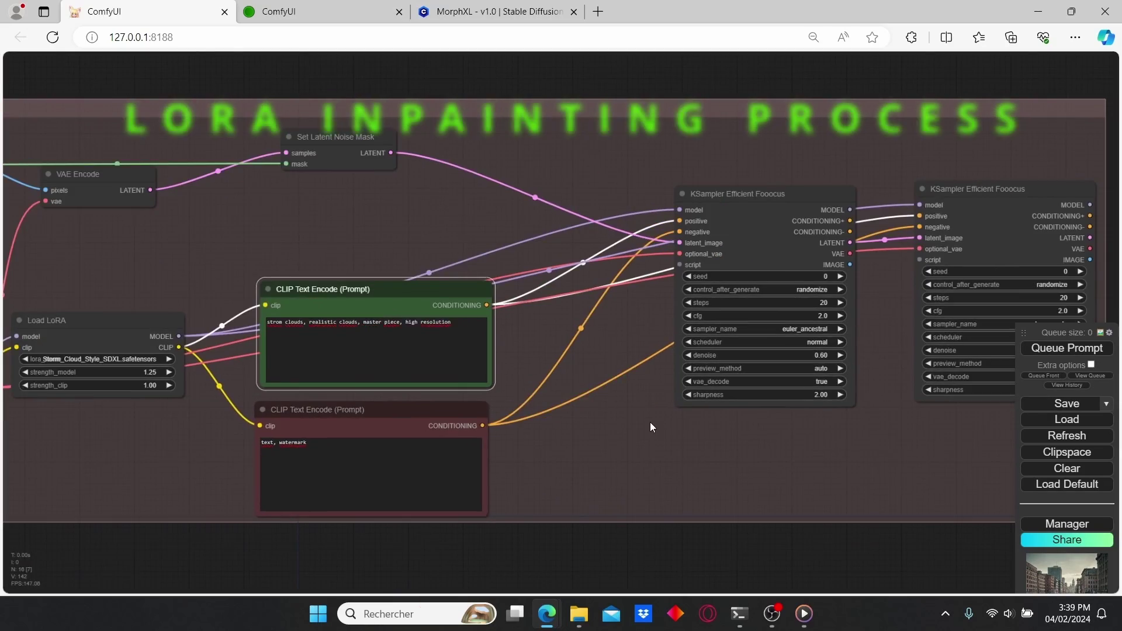
# - Set all nodes in the image generation group to Never so that group is skipped
pyautogui.scroll(-3, 649, 422)
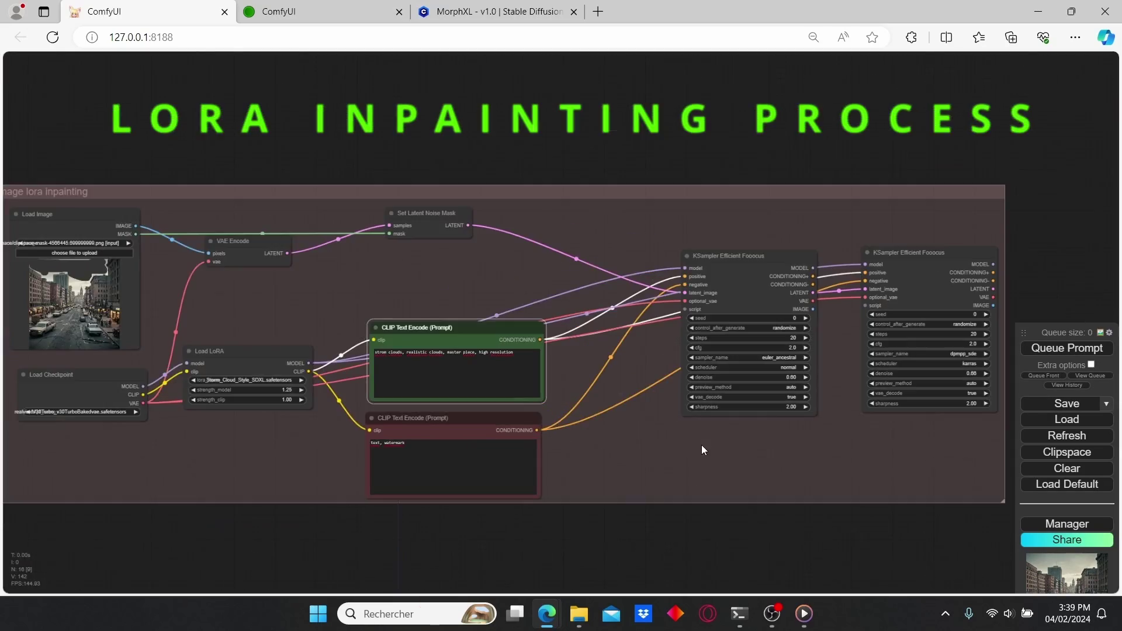
pyautogui.moveTo(692, 450); pyautogui.dragTo(663, 132)
pyautogui.moveTo(705, 291); pyautogui.dragTo(538, 188)
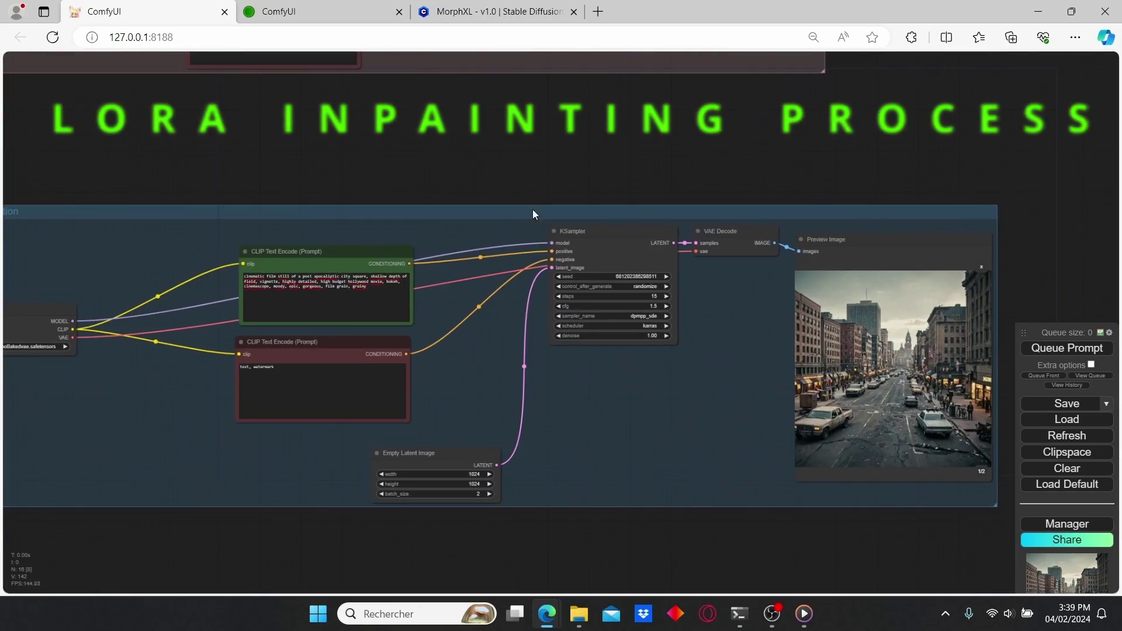
pyautogui.moveTo(394, 177); pyautogui.dragTo(469, 187)
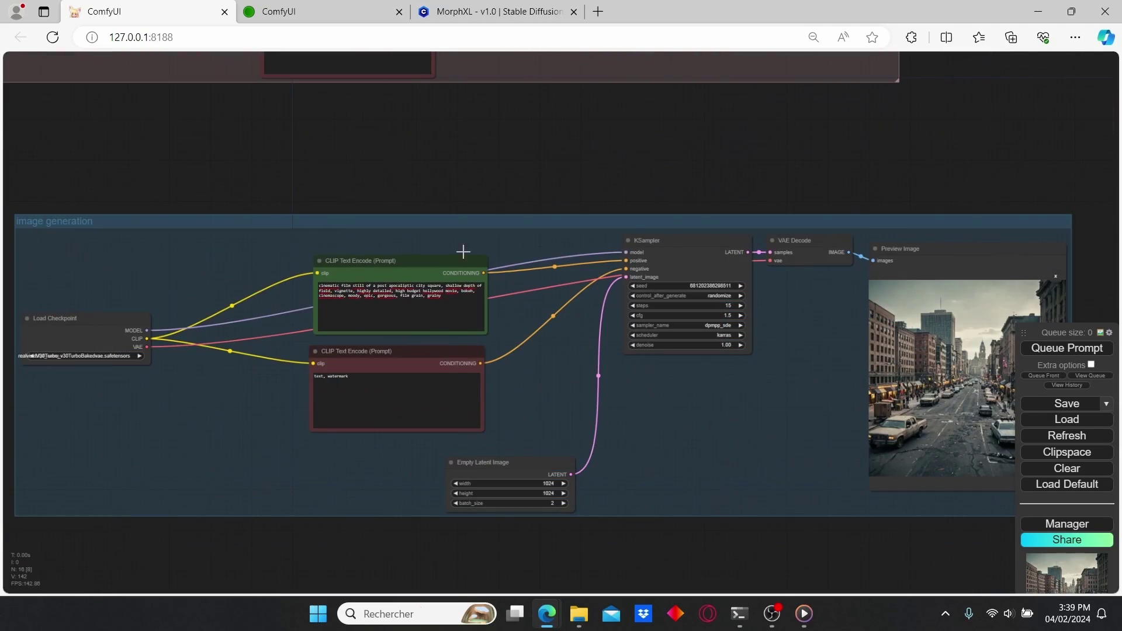
pyautogui.rightClick(494, 234)
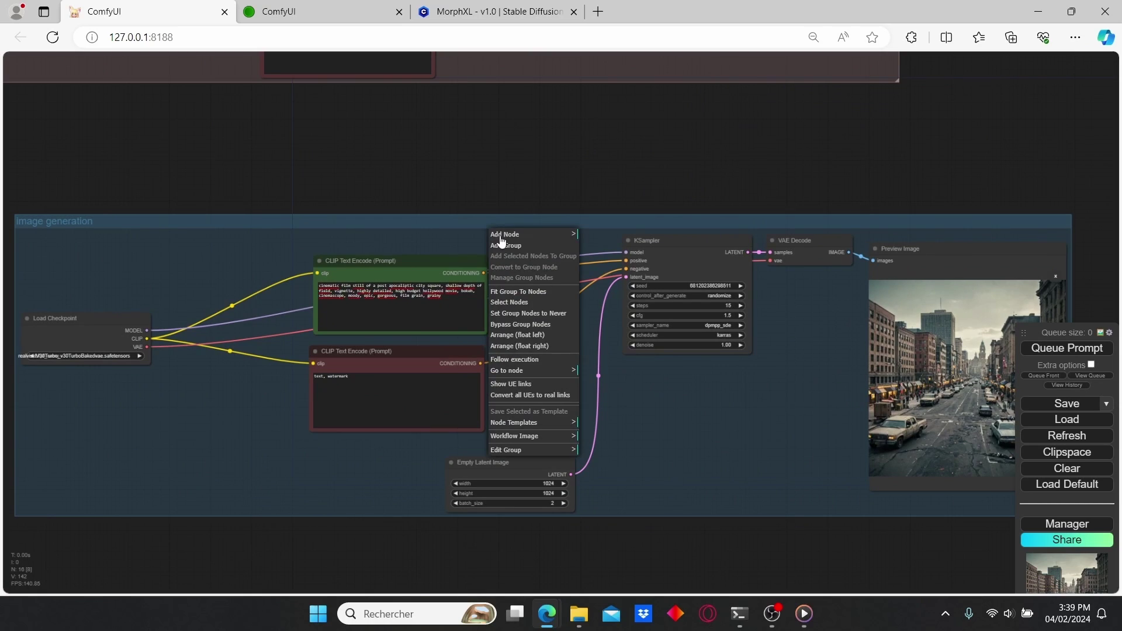
pyautogui.click(523, 316)
# - Queue the prompt to run the LoRA inpainting group
pyautogui.scroll(-3, 520, 176)
pyautogui.moveTo(525, 272); pyautogui.dragTo(621, 488)
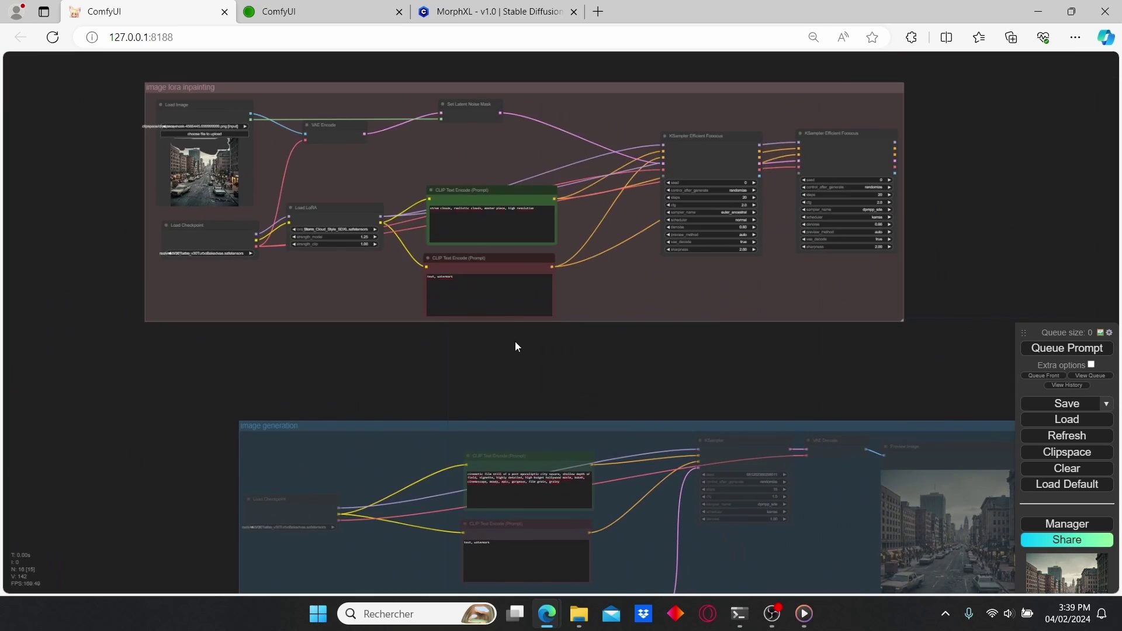
pyautogui.moveTo(506, 325); pyautogui.dragTo(542, 452)
pyautogui.scroll(5, 542, 453)
pyautogui.scroll(1, 719, 379)
pyautogui.moveTo(714, 380); pyautogui.dragTo(572, 437)
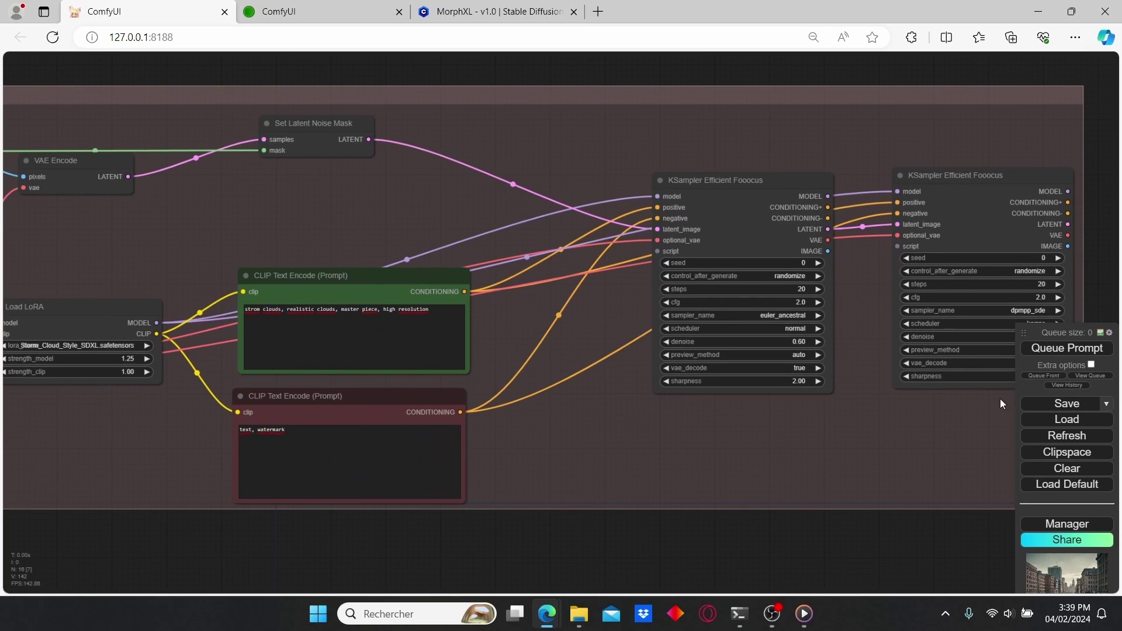
pyautogui.click(1046, 351)
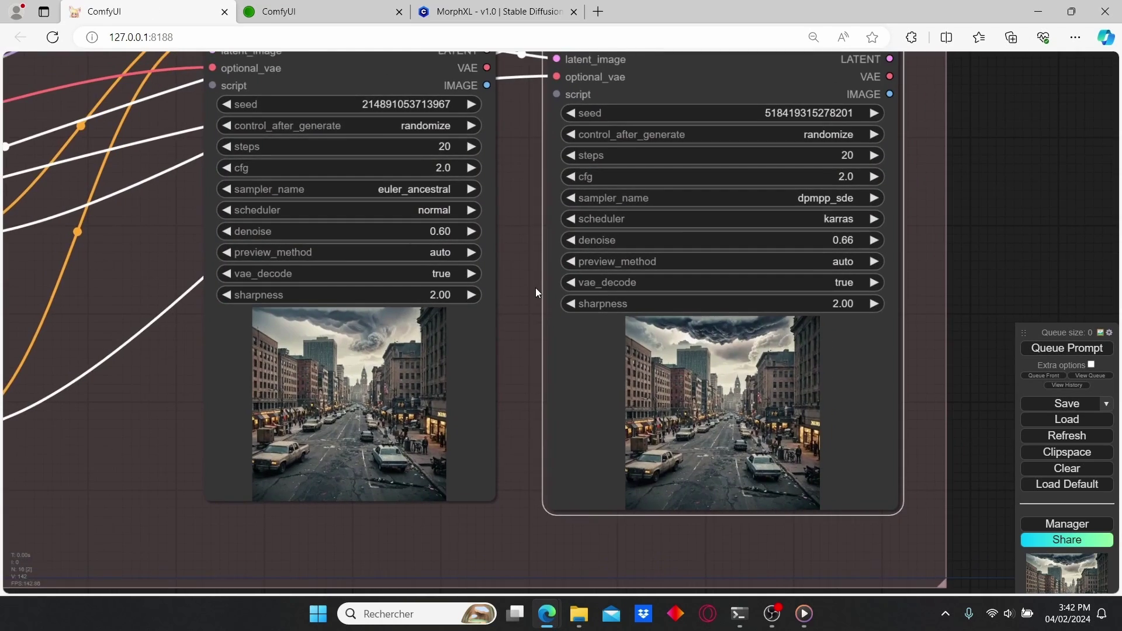
# - Compare the sky in both KSampler result images and open the second KSampler's image in its own tab at full size
pyautogui.scroll(2, 783, 453)
pyautogui.scroll(3, 740, 389)
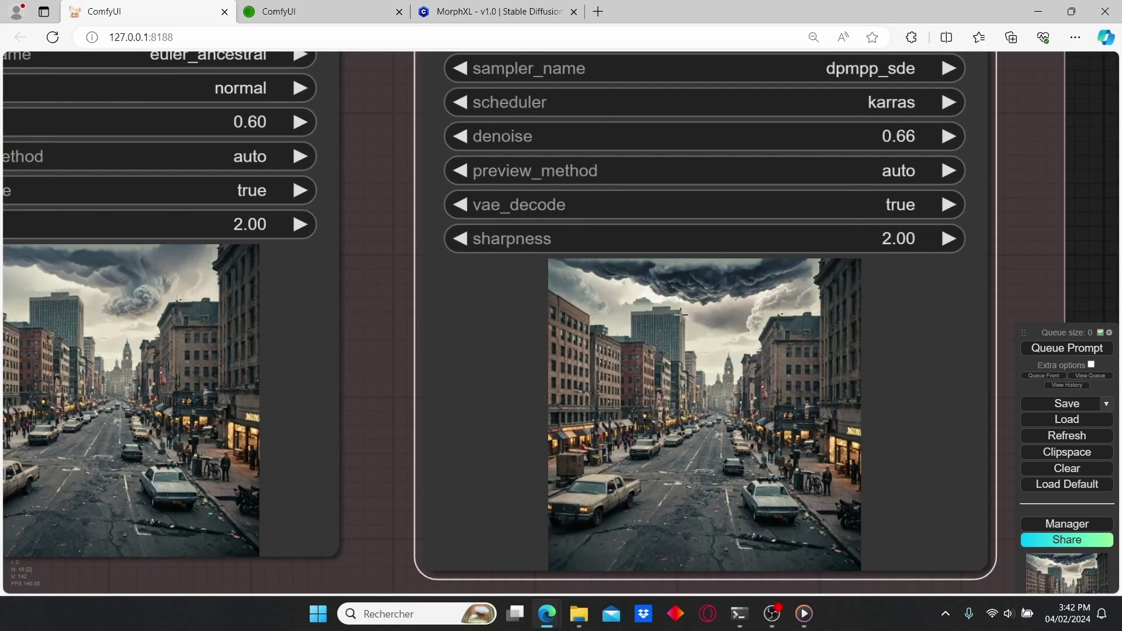
pyautogui.scroll(-3, 680, 313)
pyautogui.scroll(2, 453, 328)
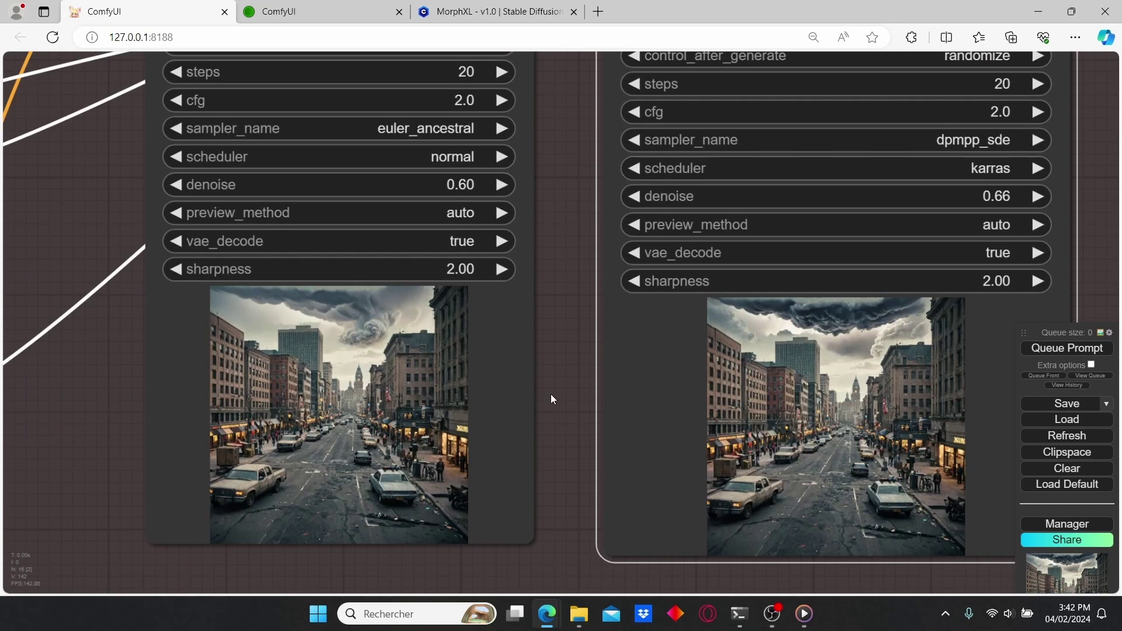
pyautogui.scroll(1, 784, 321)
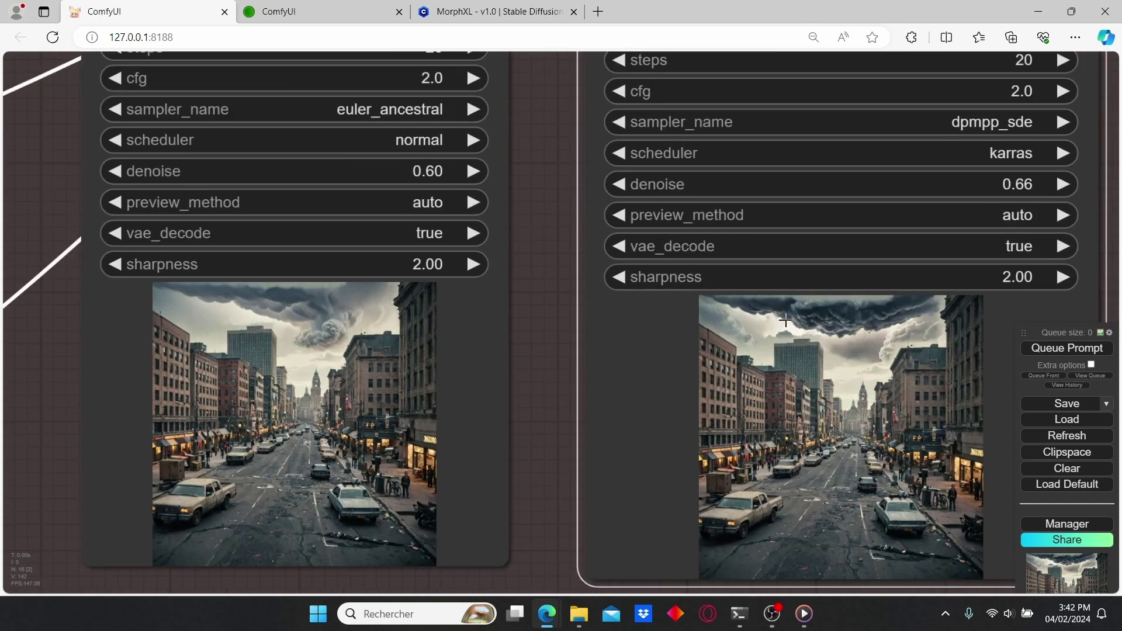
pyautogui.scroll(-1, 784, 321)
pyautogui.rightClick(793, 78)
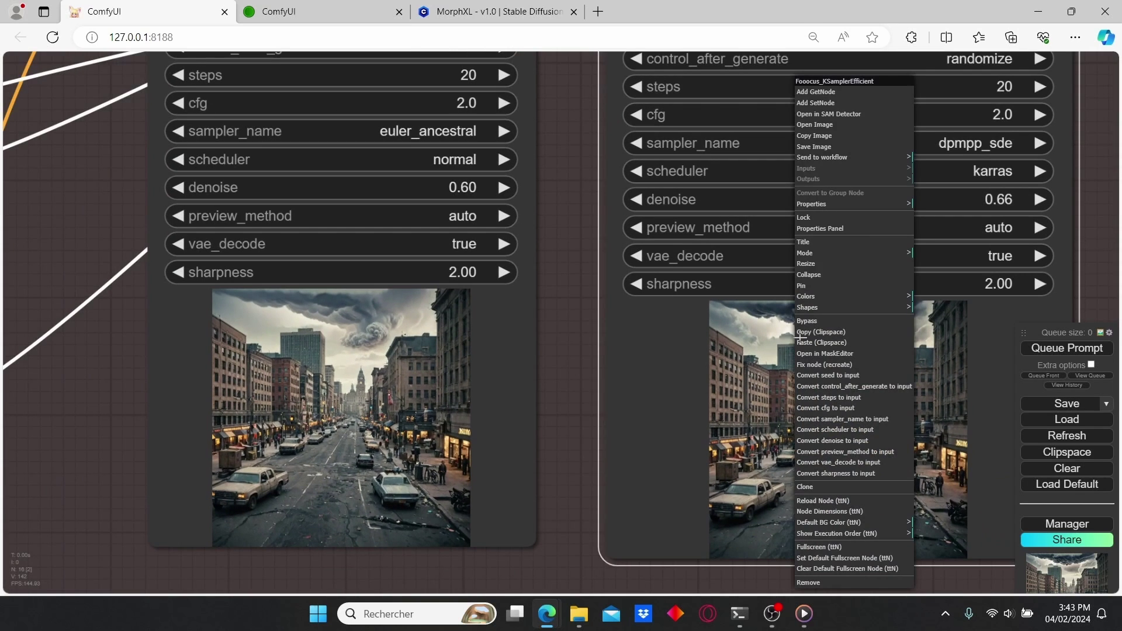
pyautogui.click(818, 125)
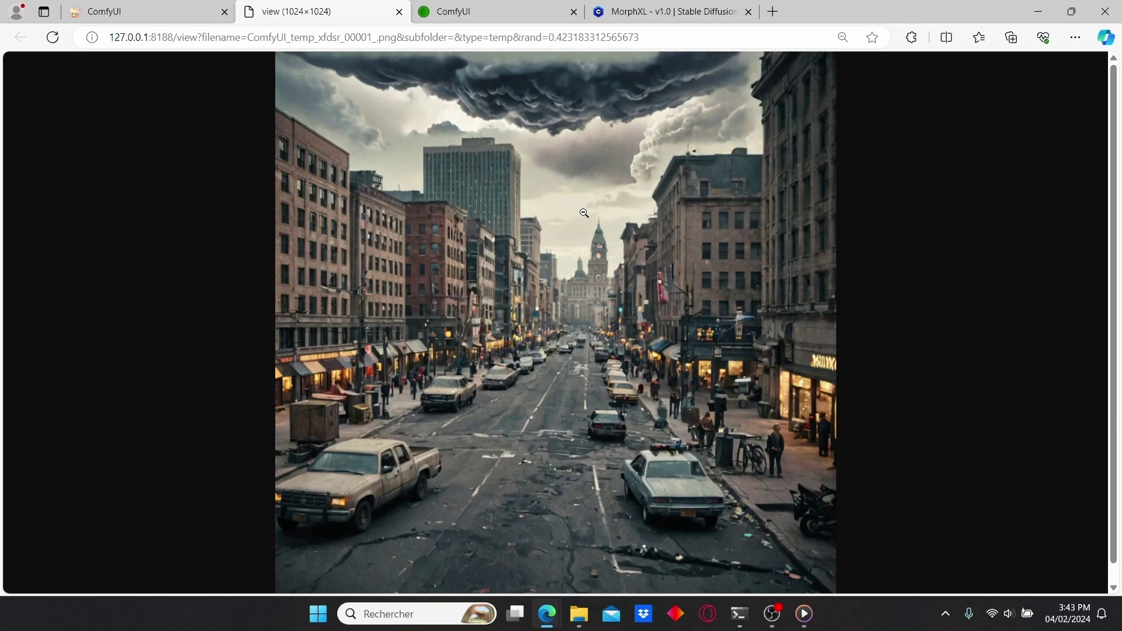
pyautogui.click(582, 213)
pyautogui.scroll(-1, 605, 174)
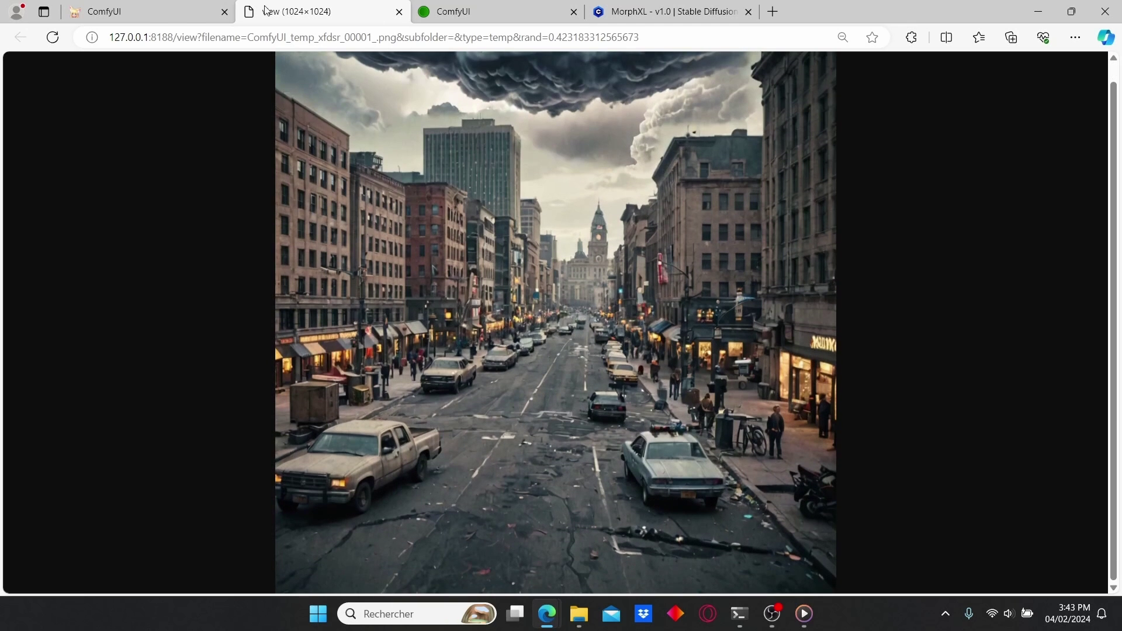
# - Return to the workflow and save the second KSampler's storm-cloud result image to disk
pyautogui.click(155, 7)
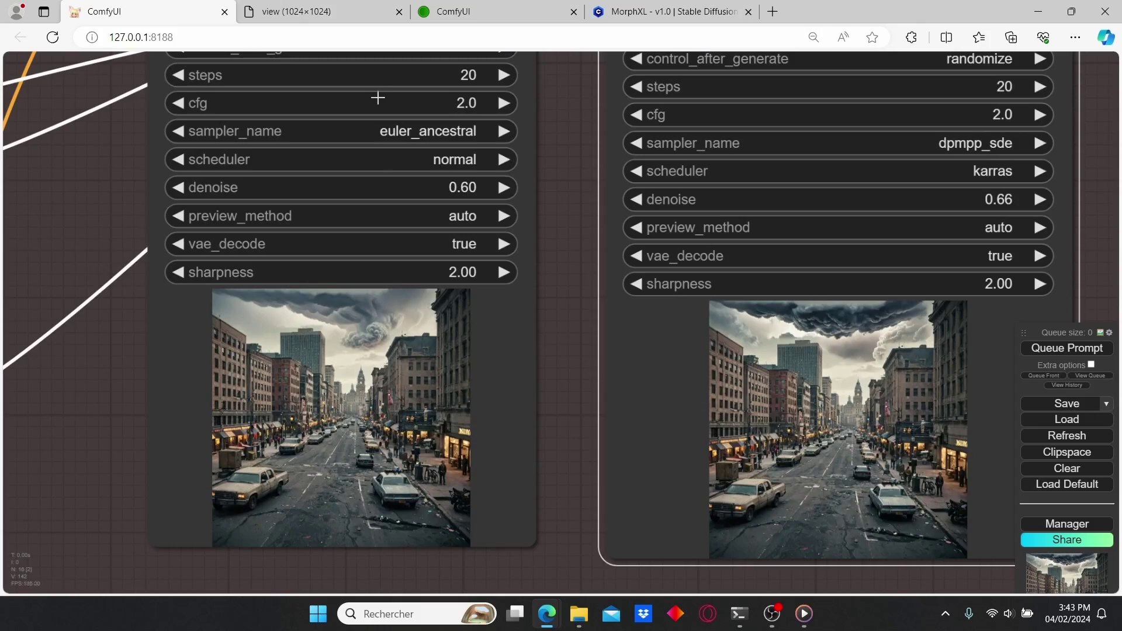
pyautogui.scroll(-5, 122, 411)
pyautogui.scroll(4, 72, 310)
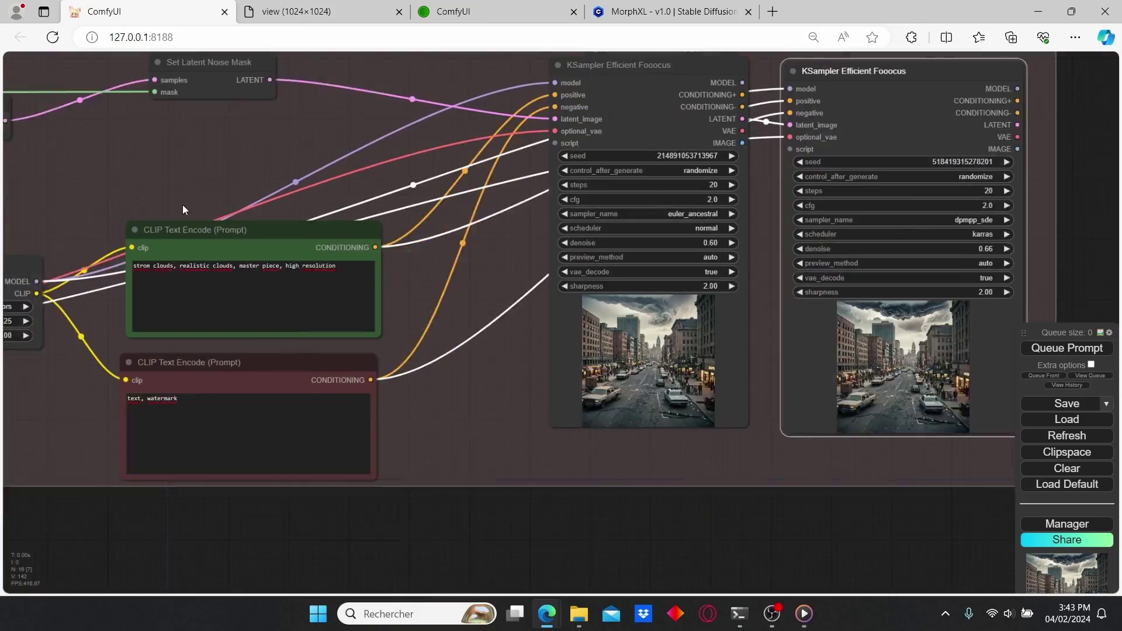
pyautogui.scroll(-1, 182, 210)
pyautogui.scroll(3, 447, 251)
pyautogui.moveTo(789, 376); pyautogui.dragTo(352, 356)
pyautogui.scroll(3, 349, 354)
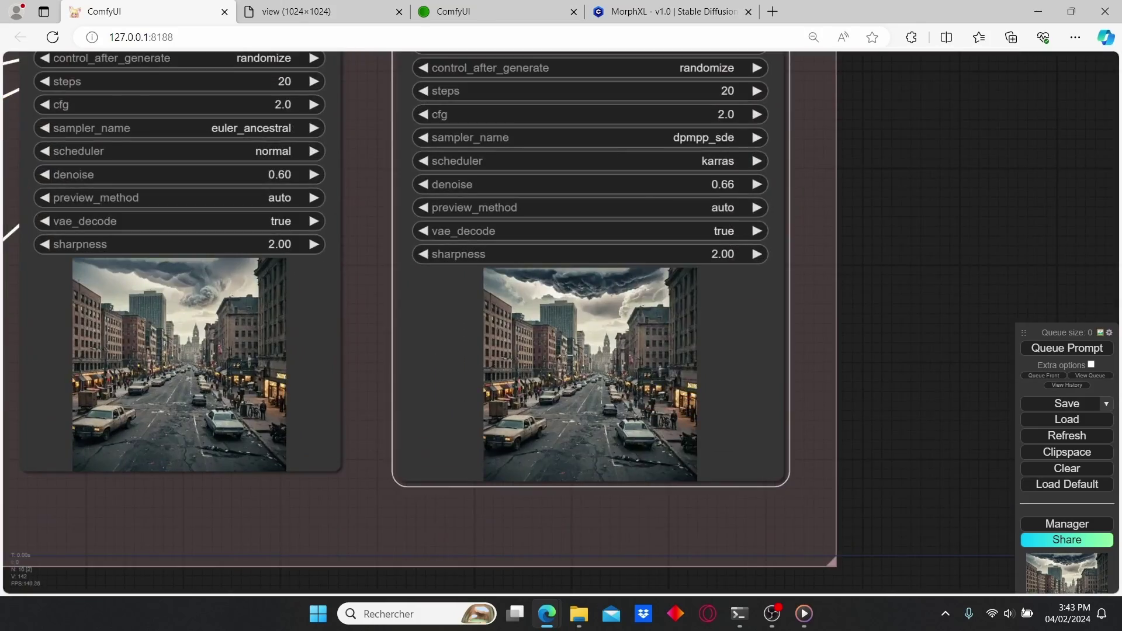
pyautogui.rightClick(619, 336)
pyautogui.click(642, 145)
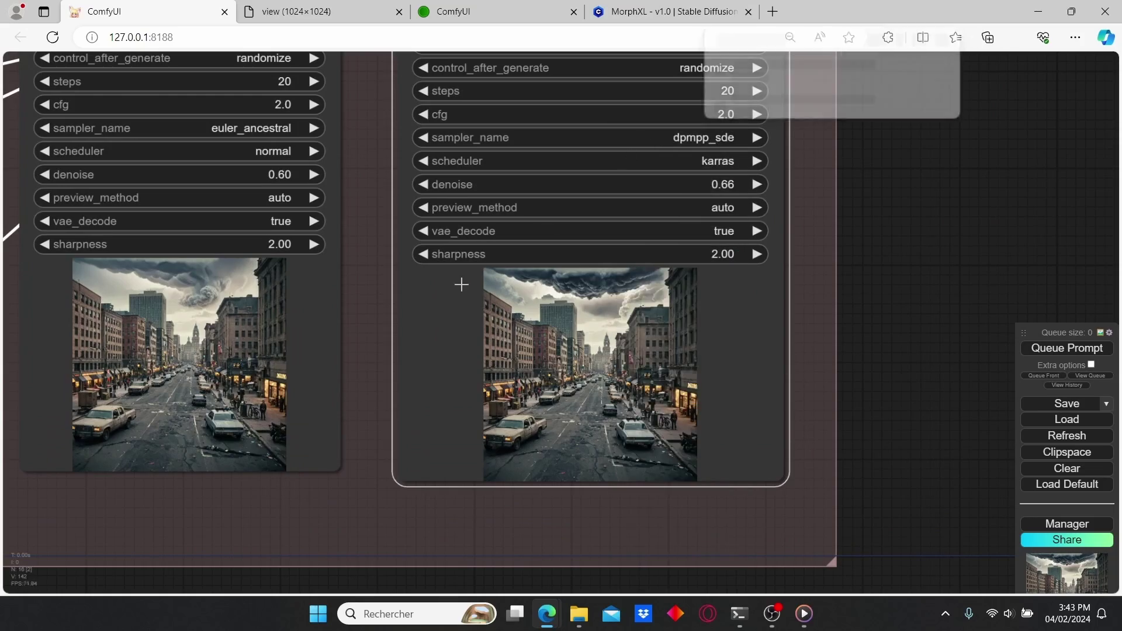
# - Load ComfyUI_temp_xfdsr_00001_.png into the Load Image node of the image lora inpainting group
pyautogui.scroll(-3, 354, 345)
pyautogui.moveTo(354, 343); pyautogui.dragTo(802, 371)
pyautogui.moveTo(137, 168); pyautogui.dragTo(807, 241)
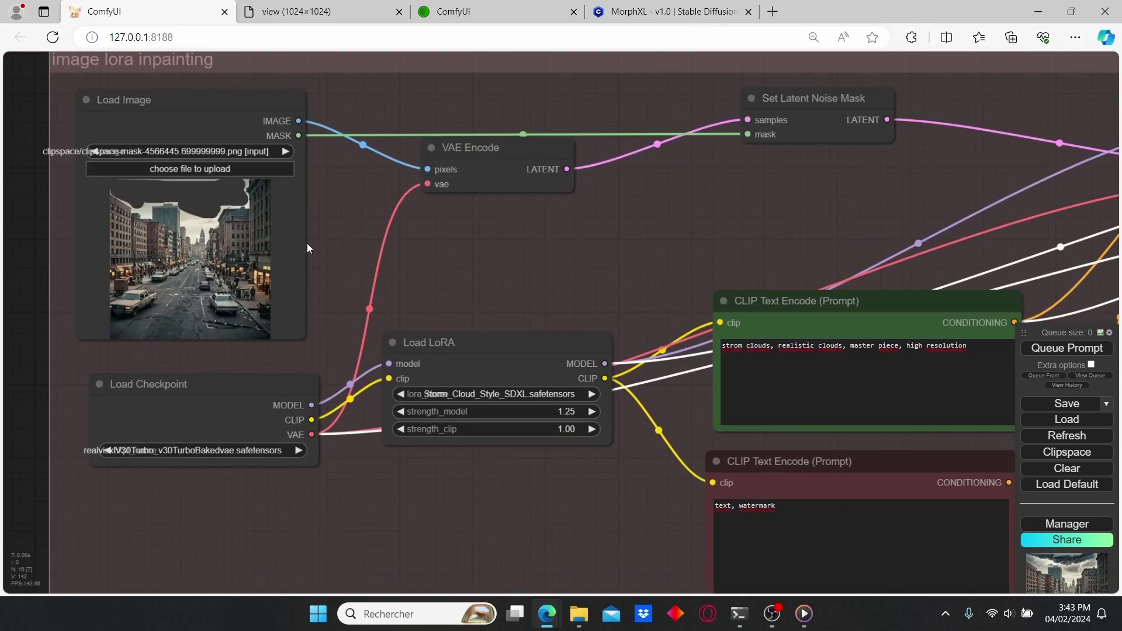
pyautogui.moveTo(320, 224); pyautogui.dragTo(441, 243)
pyautogui.scroll(2, 442, 243)
pyautogui.click(332, 181)
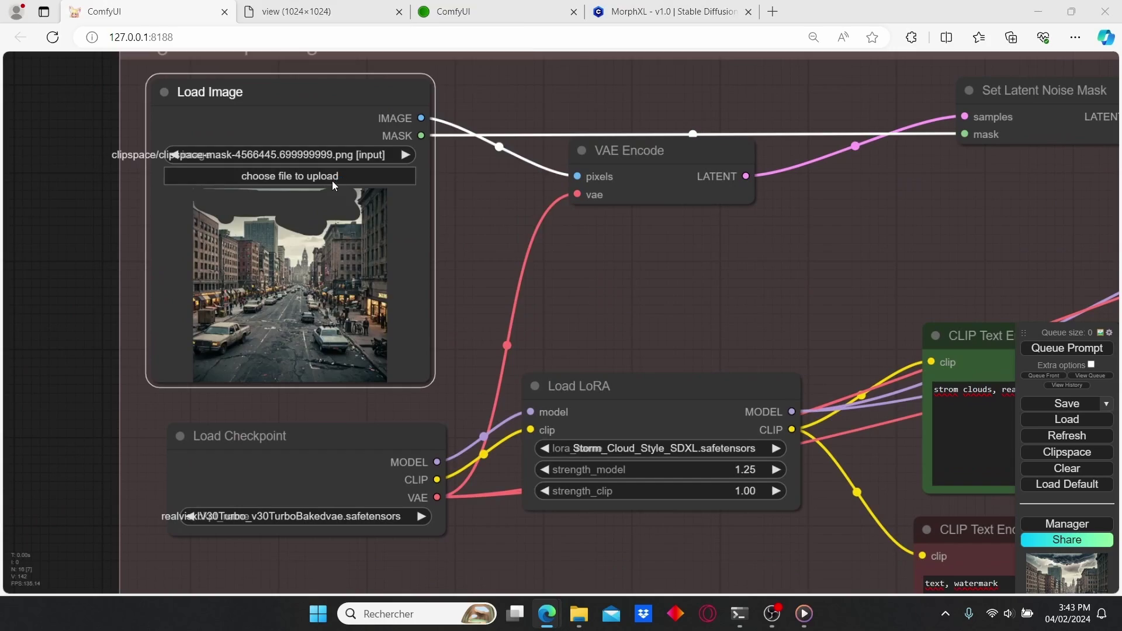
pyautogui.doubleClick(170, 141)
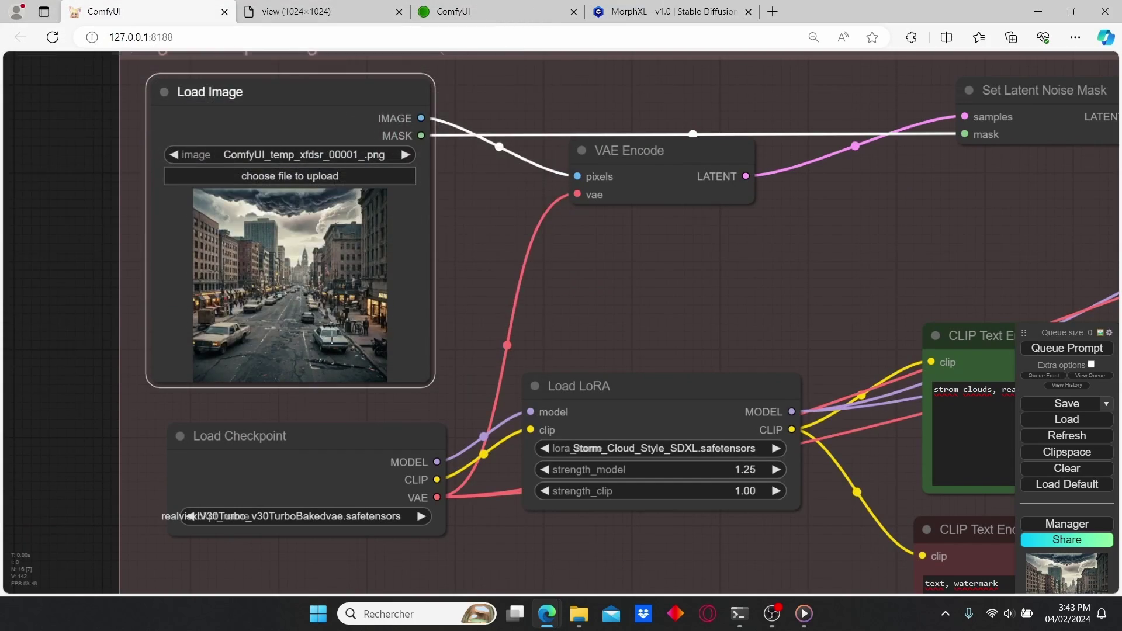
# - Open the loaded image in the MaskEditor, mask four separate patches on the street's road surface, and save the mask to the node
pyautogui.scroll(2, 333, 342)
pyautogui.scroll(4, 334, 343)
pyautogui.scroll(-4, 300, 321)
pyautogui.rightClick(237, 297)
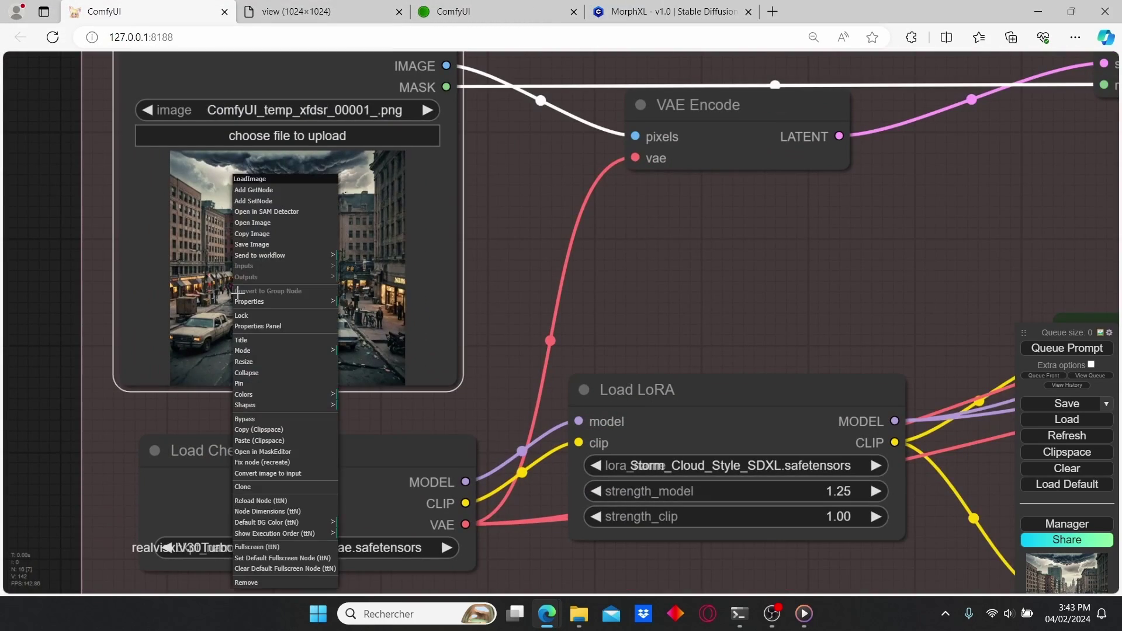
pyautogui.click(278, 452)
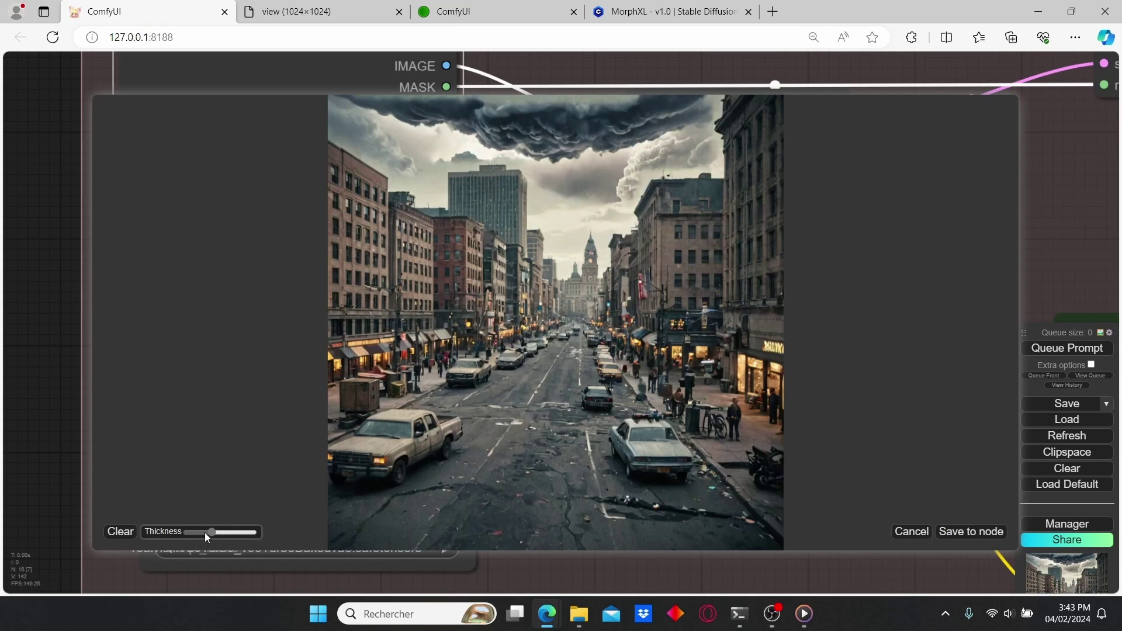
pyautogui.click(205, 532)
pyautogui.moveTo(557, 465); pyautogui.dragTo(519, 467)
pyautogui.moveTo(497, 521)
pyautogui.mouseDown()
pyautogui.moveTo(489, 518)
pyautogui.moveTo(534, 516)
pyautogui.moveTo(541, 503)
pyautogui.mouseUp()
pyautogui.moveTo(546, 385); pyautogui.dragTo(551, 395)
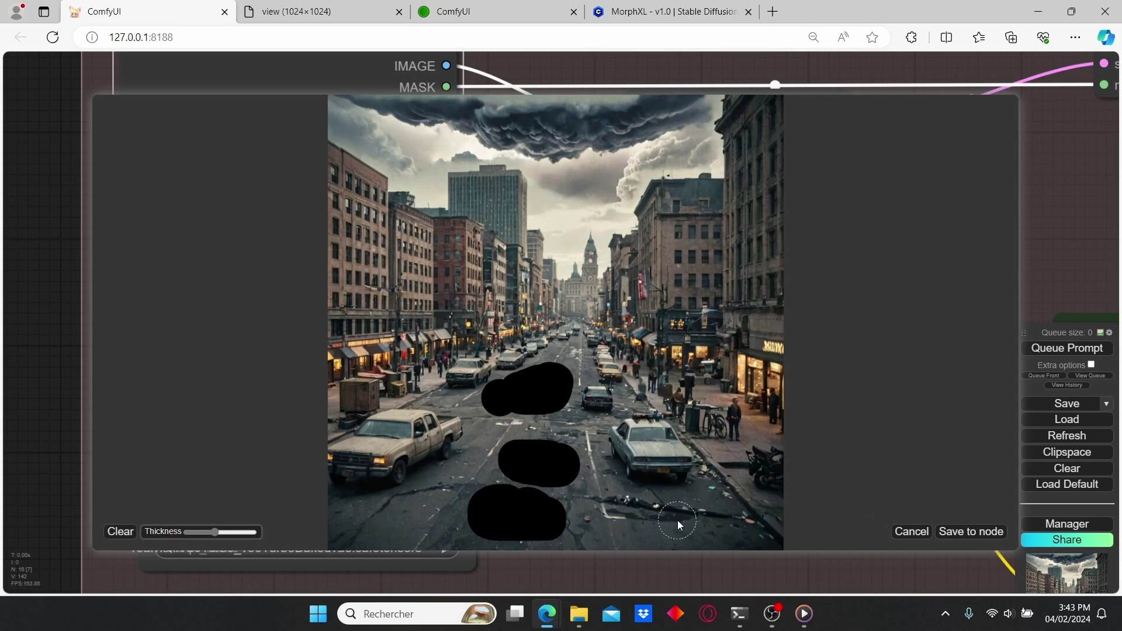
pyautogui.moveTo(430, 517)
pyautogui.mouseDown()
pyautogui.moveTo(395, 524)
pyautogui.moveTo(439, 511)
pyautogui.moveTo(416, 499)
pyautogui.mouseUp()
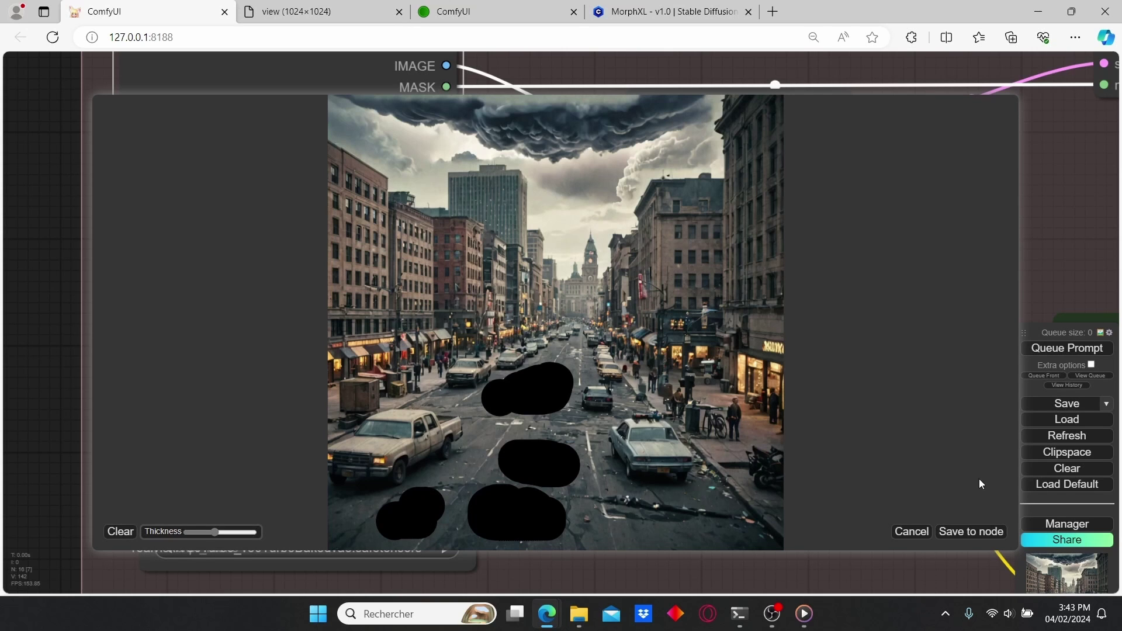
pyautogui.click(972, 526)
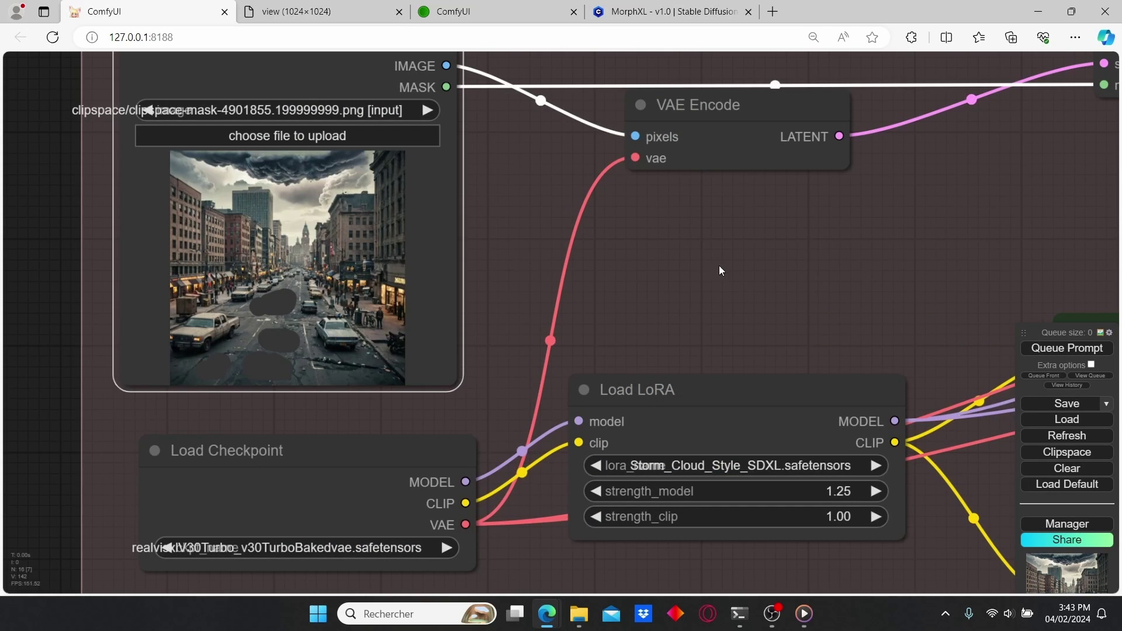
# - Switch the Load LoRA node in the inpainting group to watce-sdxl.safetensors
pyautogui.moveTo(719, 266); pyautogui.dragTo(502, 298)
pyautogui.moveTo(544, 246); pyautogui.dragTo(551, 234)
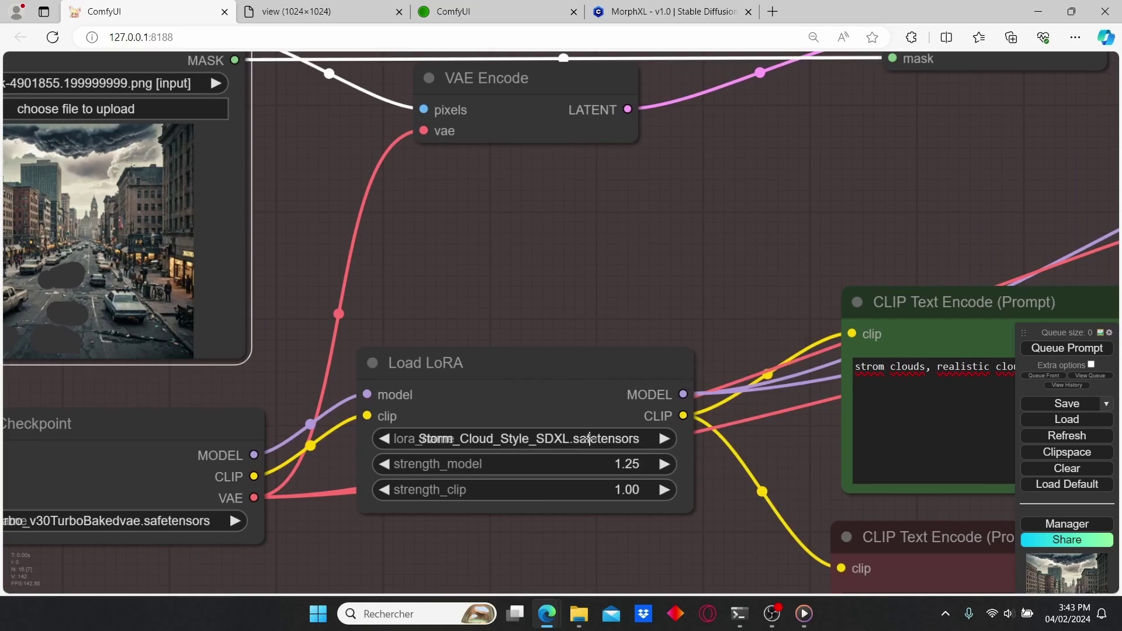
pyautogui.click(589, 438)
pyautogui.write('wa')
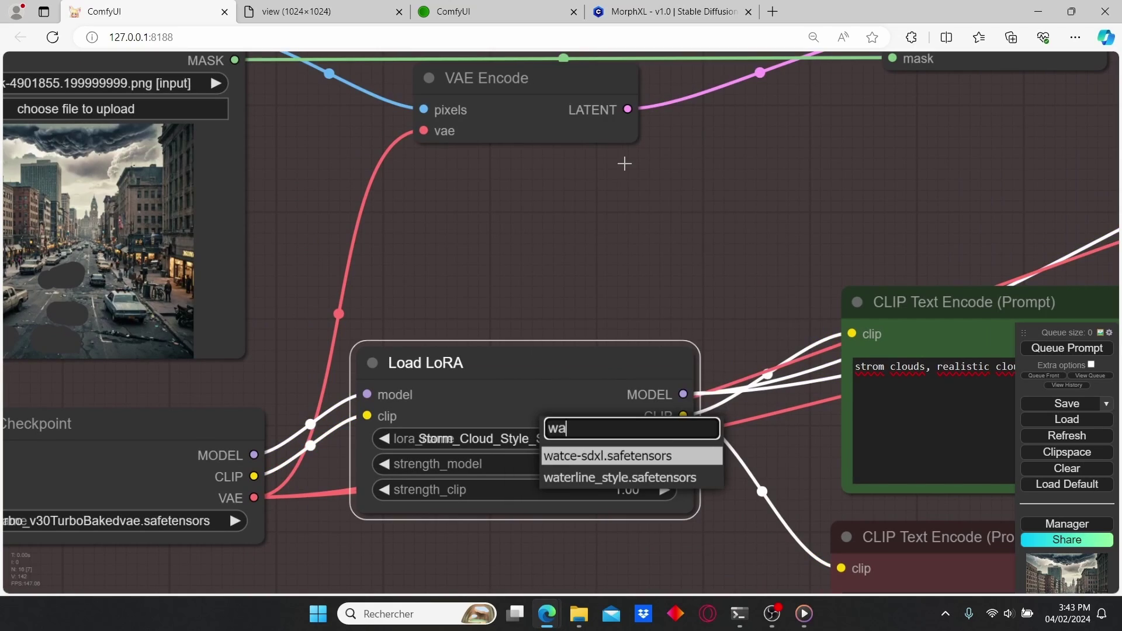
pyautogui.press('Return')
# - Replace "strom clouds, realistic clouds" in the inpainting group's positive prompt with "watace, water, puddles, reflective water"
pyautogui.scroll(-3, 383, 225)
pyautogui.scroll(3, 672, 311)
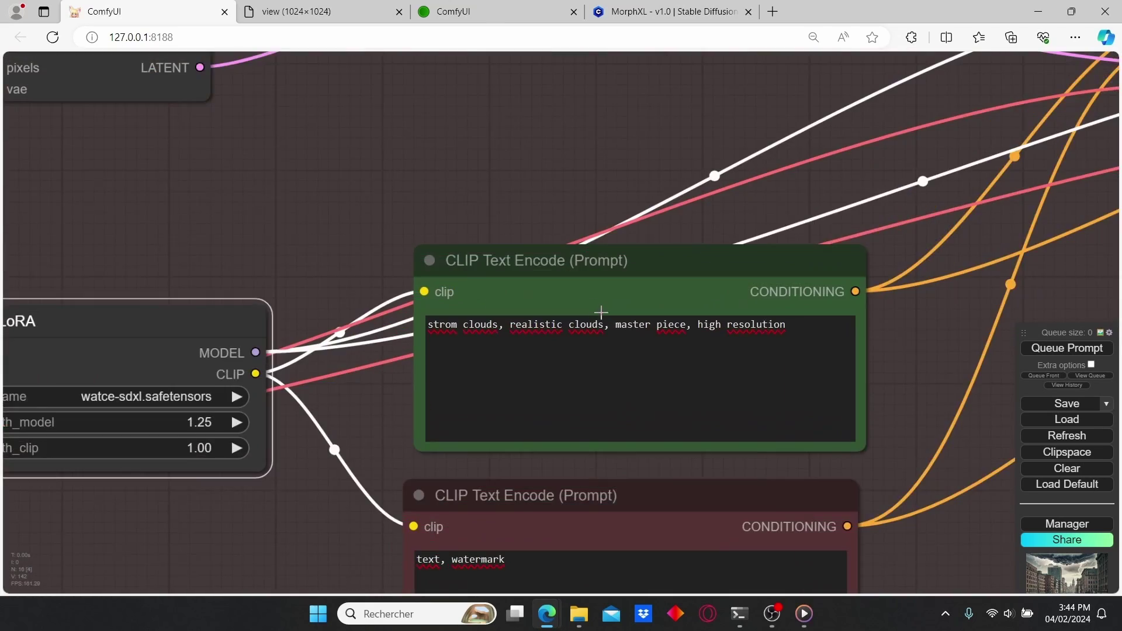
pyautogui.scroll(-10, 736, 259)
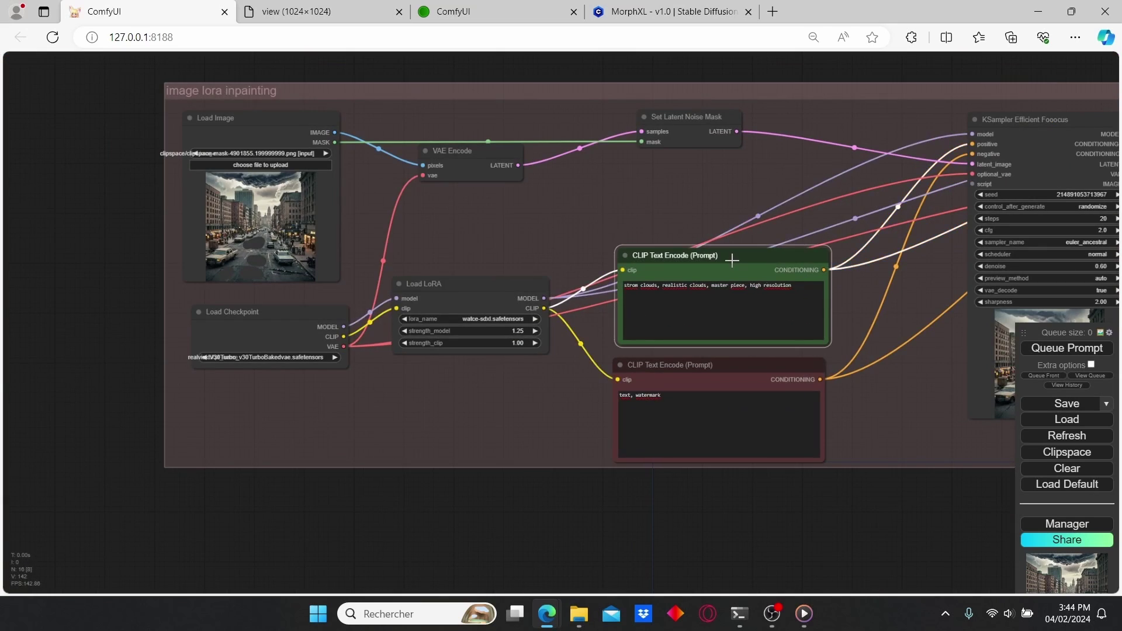
pyautogui.scroll(5, 766, 204)
pyautogui.moveTo(666, 349); pyautogui.dragTo(517, 348)
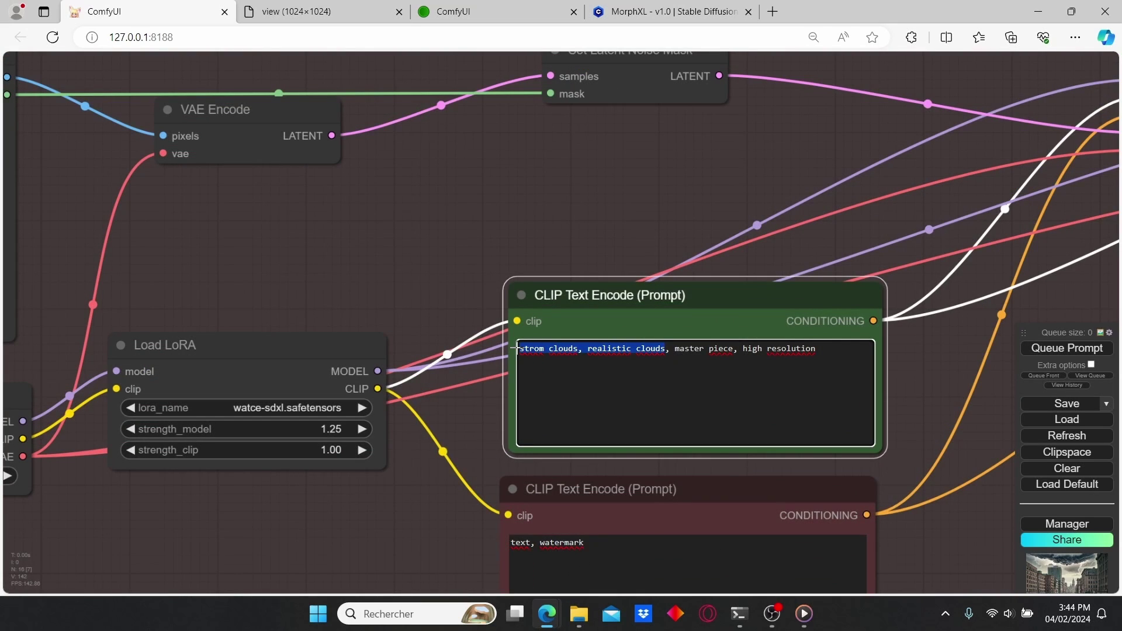
pyautogui.write('watace')
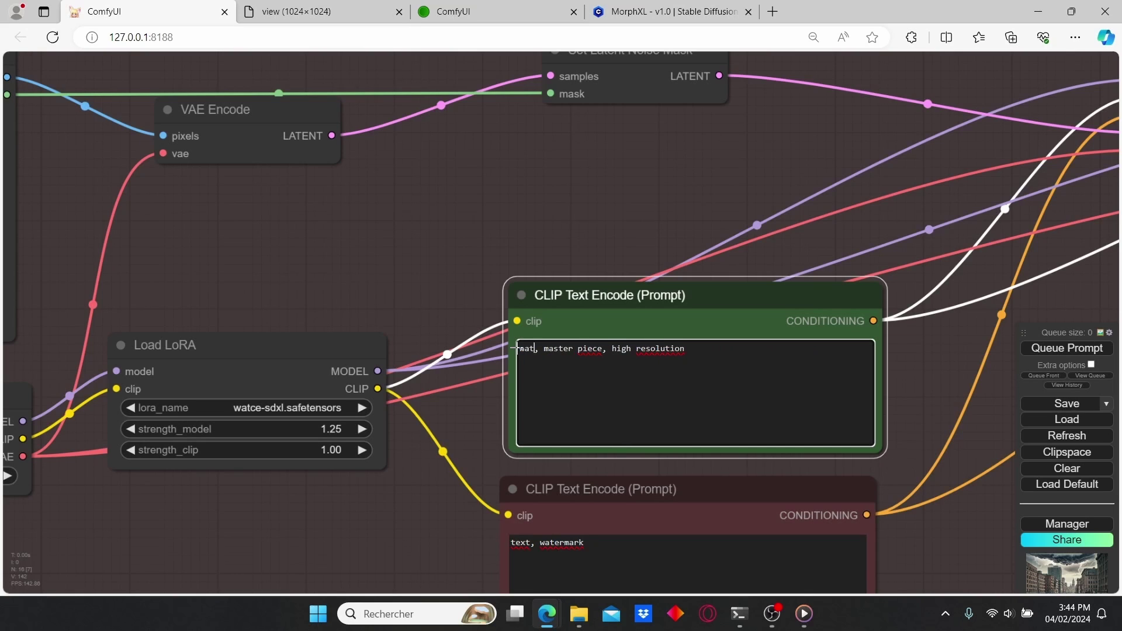
pyautogui.write(', water')
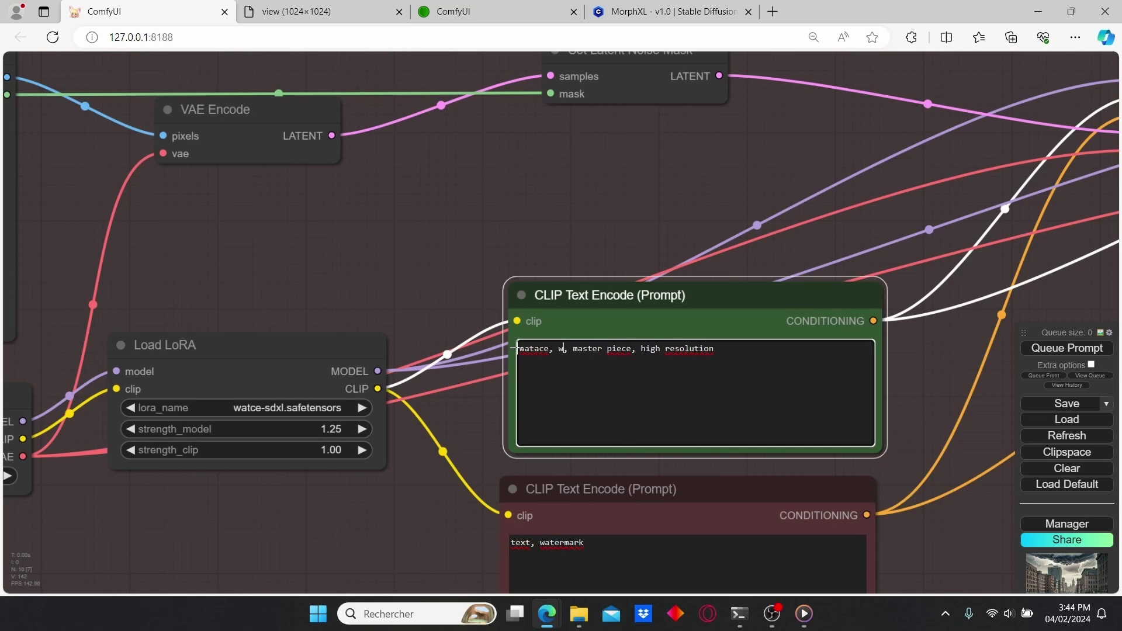
pyautogui.write(', ')
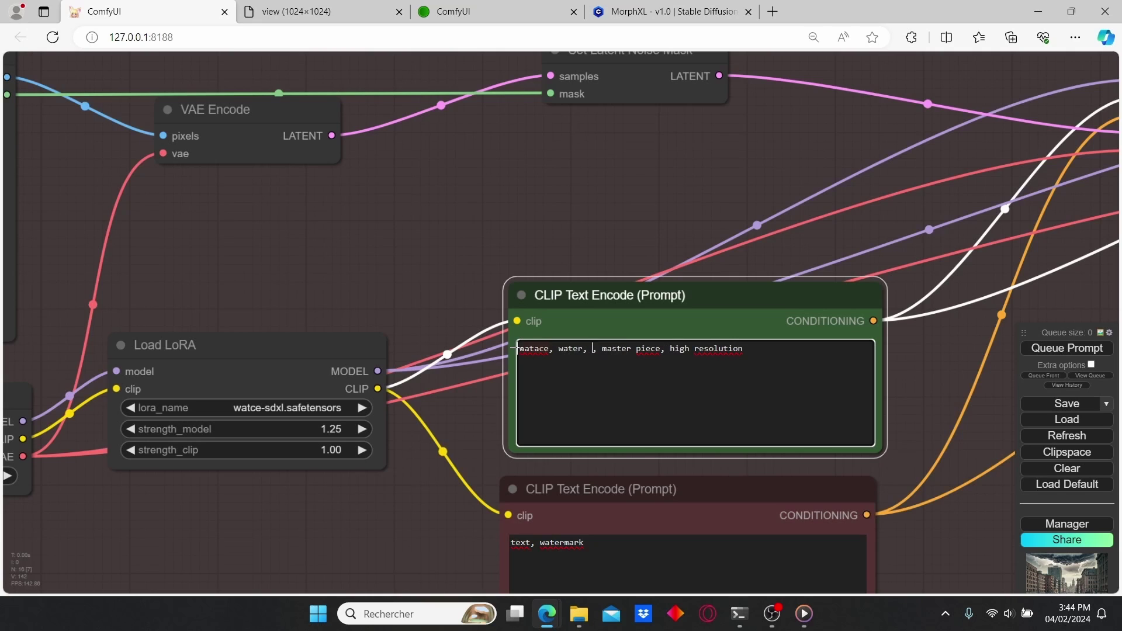
pyautogui.write('puddles, ')
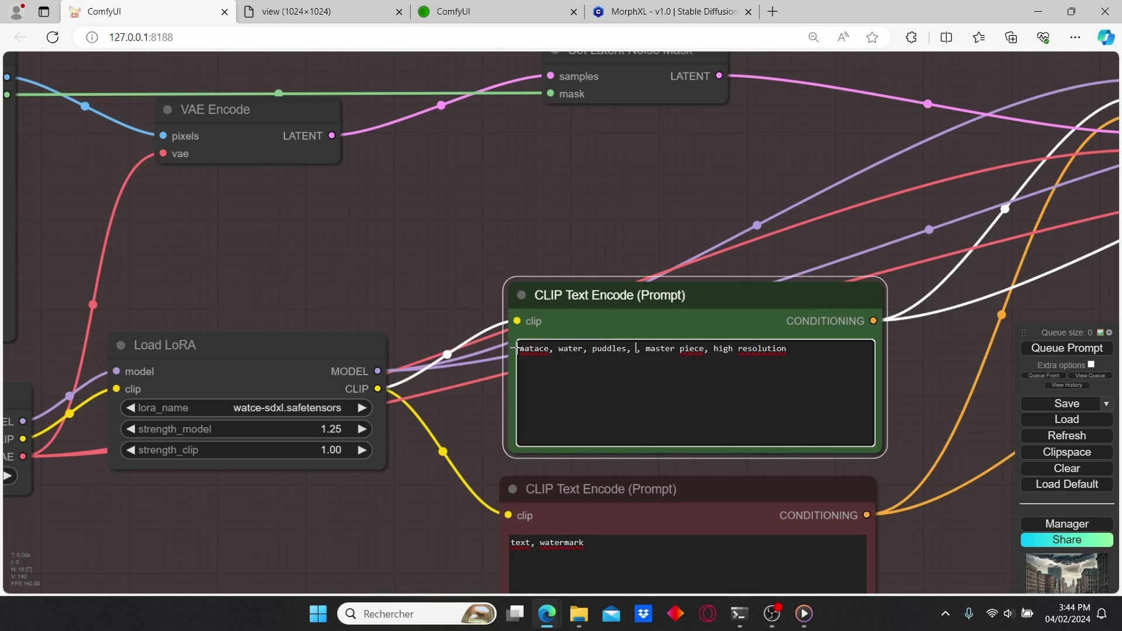
pyautogui.write('reflective ')
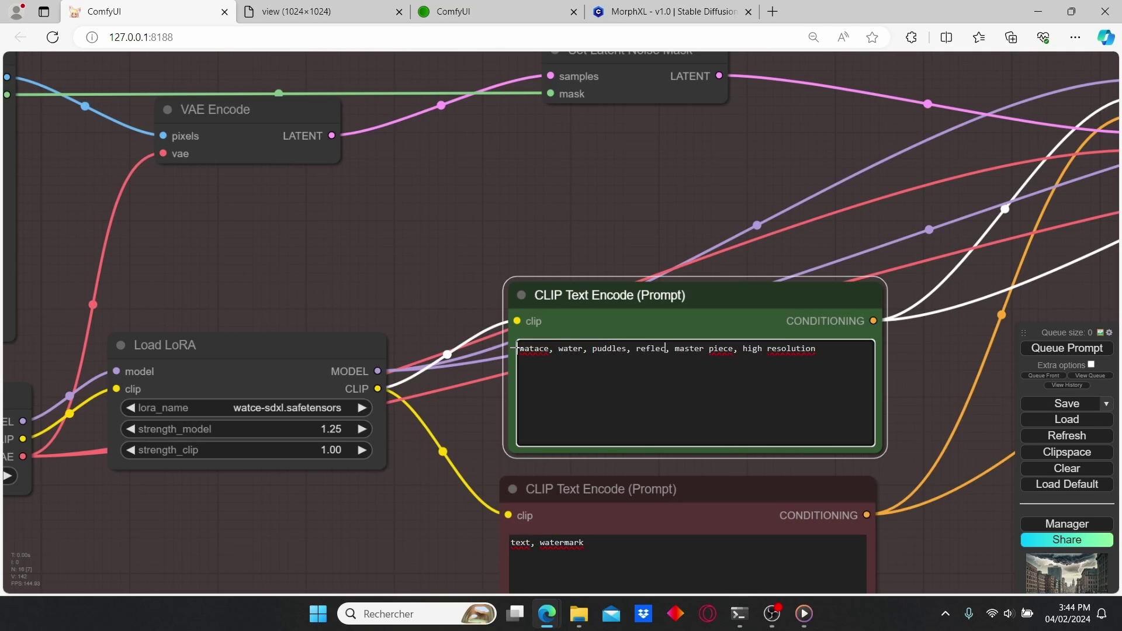
pyautogui.write('water')
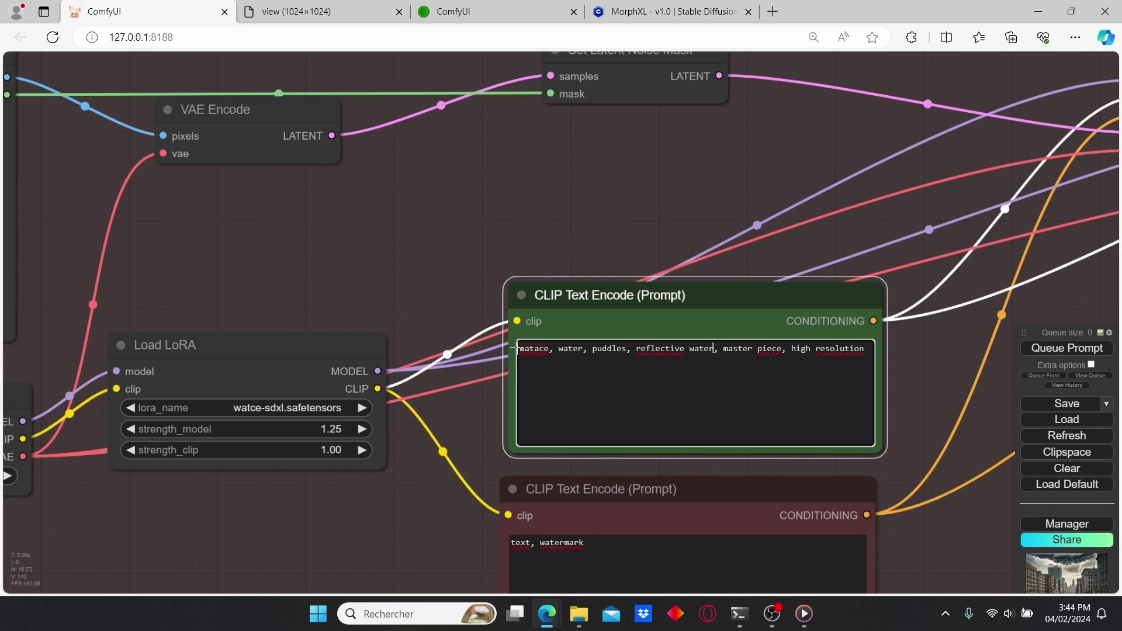
# - Queue the prompt to inpaint water puddles into the masked road areas
pyautogui.scroll(-2, 906, 403)
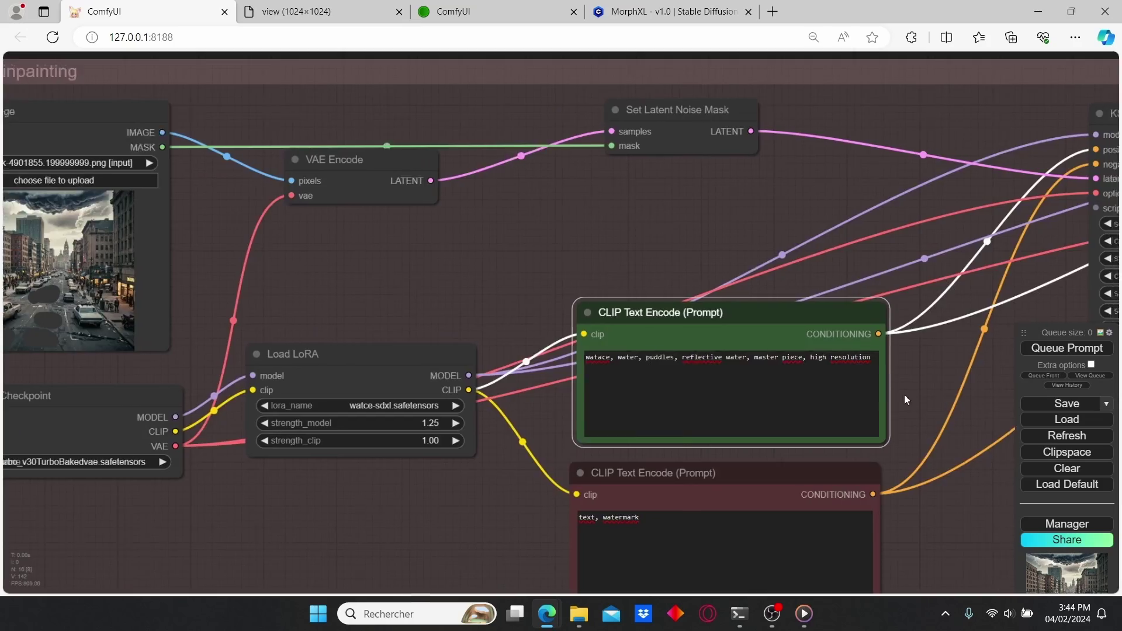
pyautogui.moveTo(904, 398); pyautogui.dragTo(350, 349)
pyautogui.scroll(-2, 548, 361)
pyautogui.moveTo(512, 404); pyautogui.dragTo(543, 408)
pyautogui.click(1093, 349)
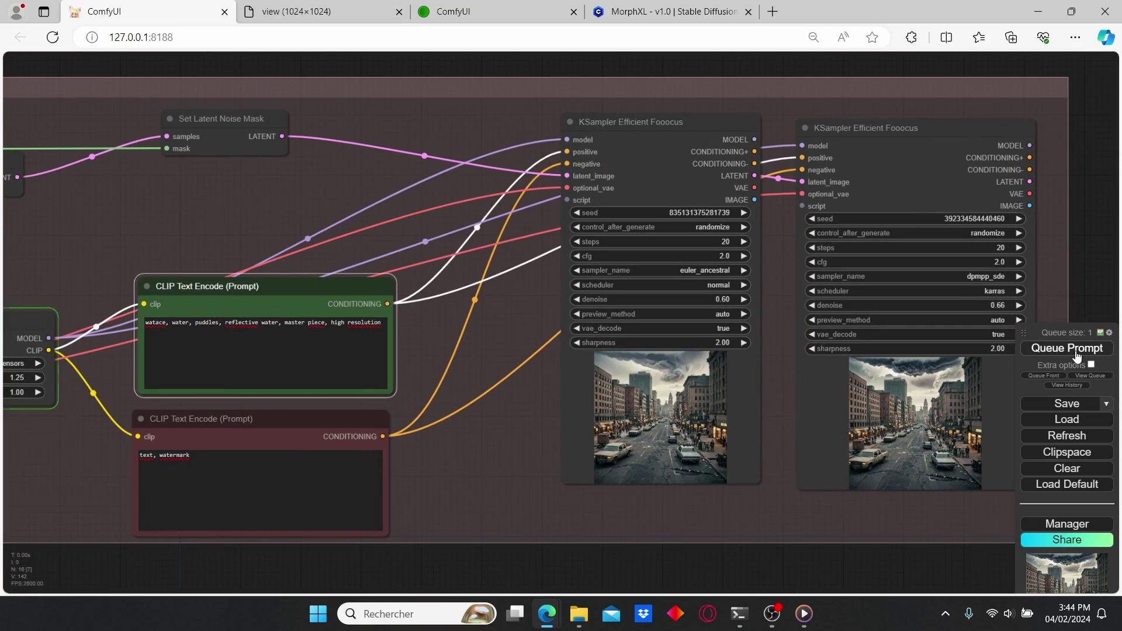
# - Compare the road puddles in both KSampler results and view the second KSampler's image in its own tab at full size
pyautogui.moveTo(541, 354); pyautogui.dragTo(656, 377)
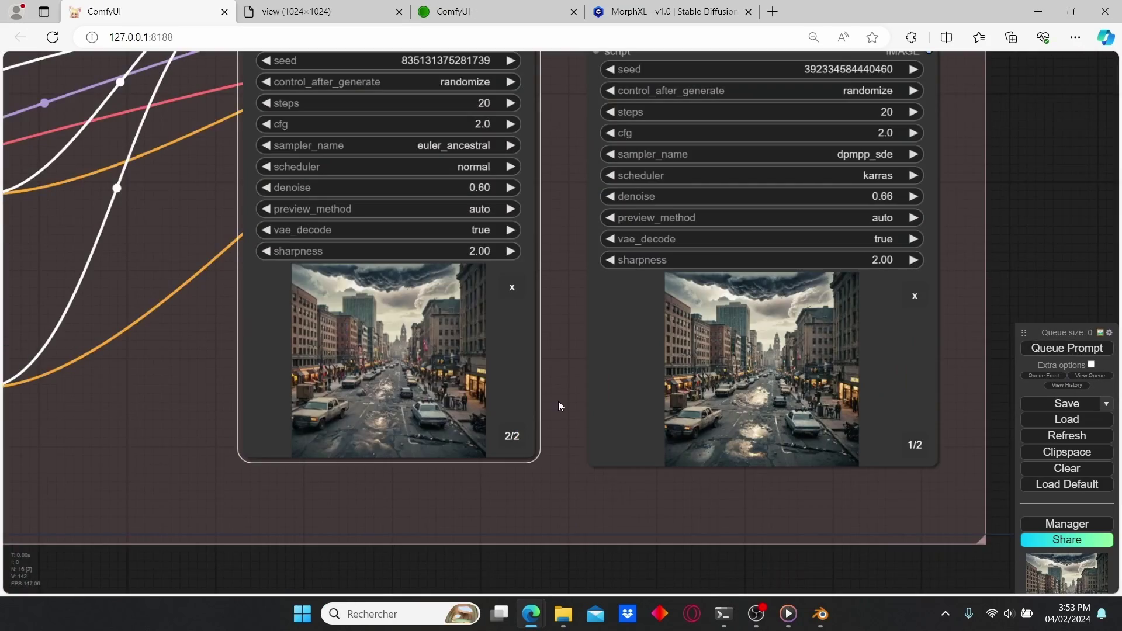
pyautogui.scroll(3, 558, 400)
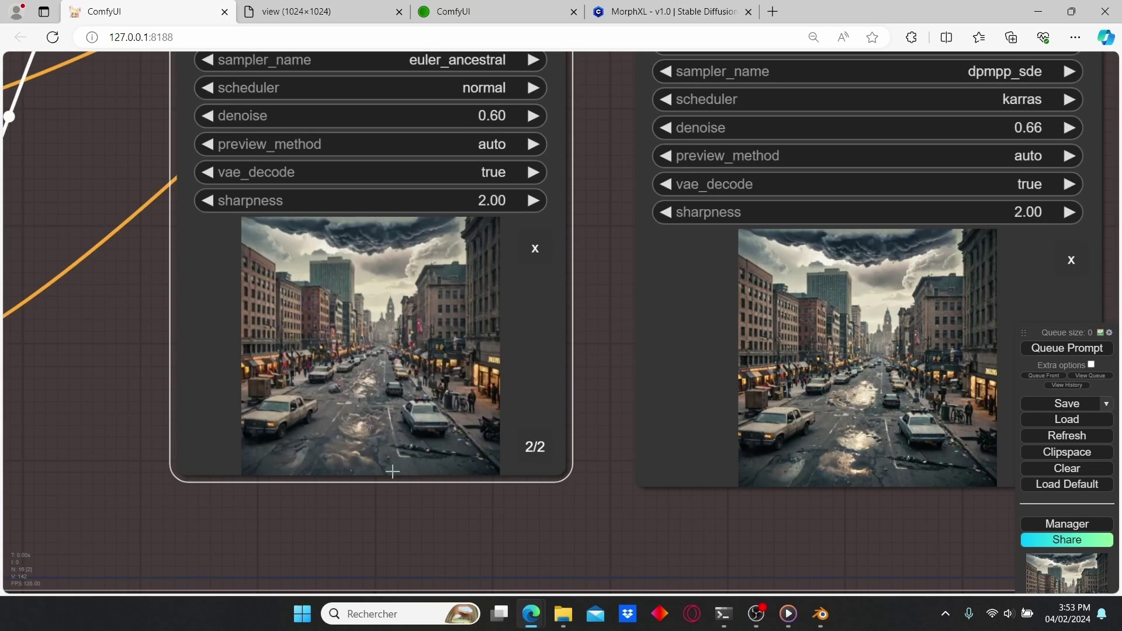
pyautogui.moveTo(601, 396); pyautogui.dragTo(447, 402)
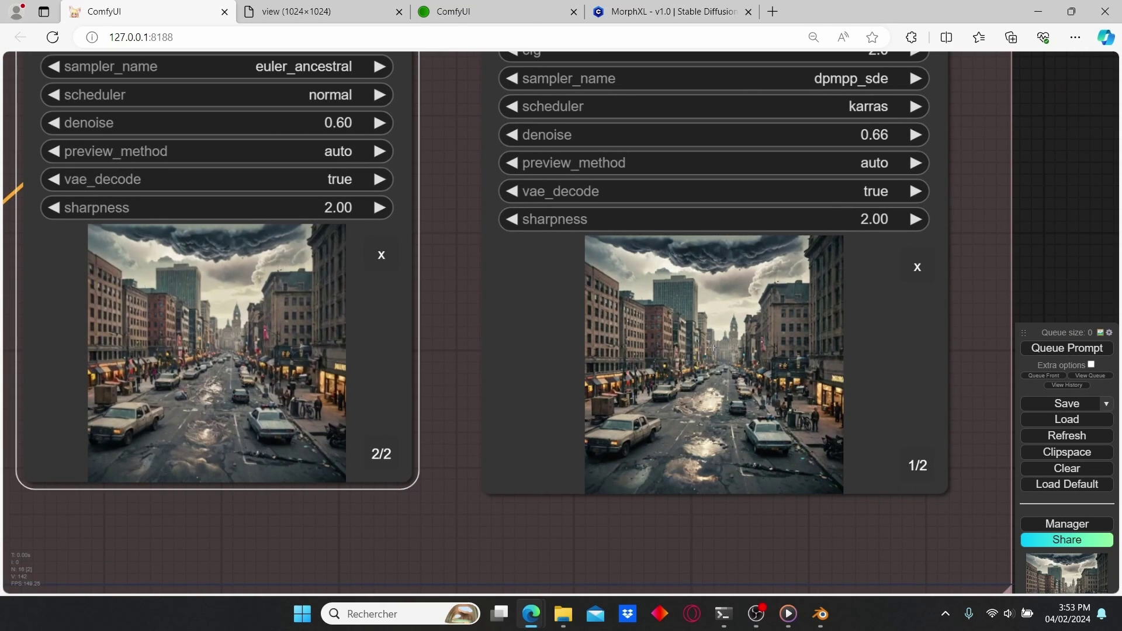
pyautogui.rightClick(712, 347)
pyautogui.click(727, 138)
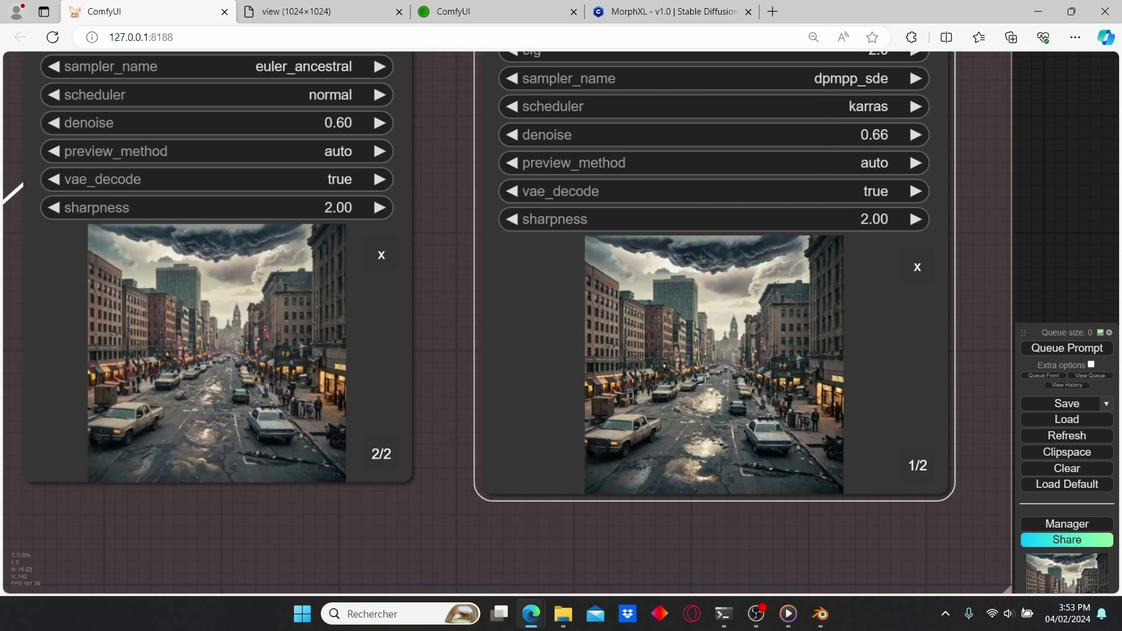
pyautogui.rightClick(700, 383)
pyautogui.click(729, 123)
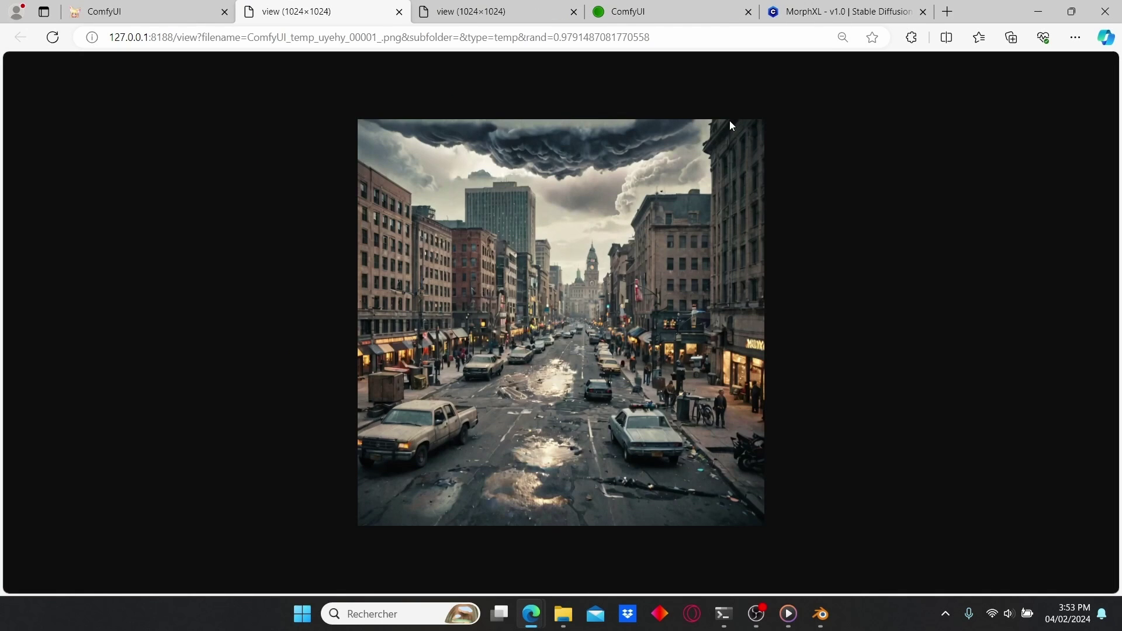
pyautogui.click(563, 397)
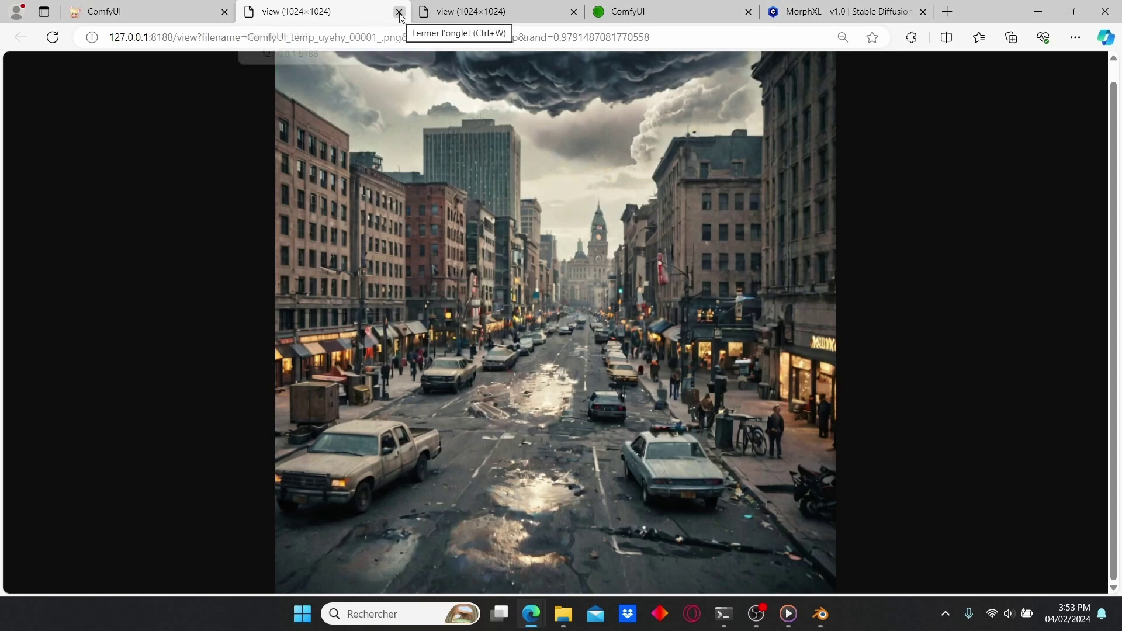
# - Return to the workflow, view the first KSampler's puddle image in its own tab, and close that tab
pyautogui.click(156, 10)
pyautogui.moveTo(441, 346); pyautogui.dragTo(616, 345)
pyautogui.rightClick(339, 353)
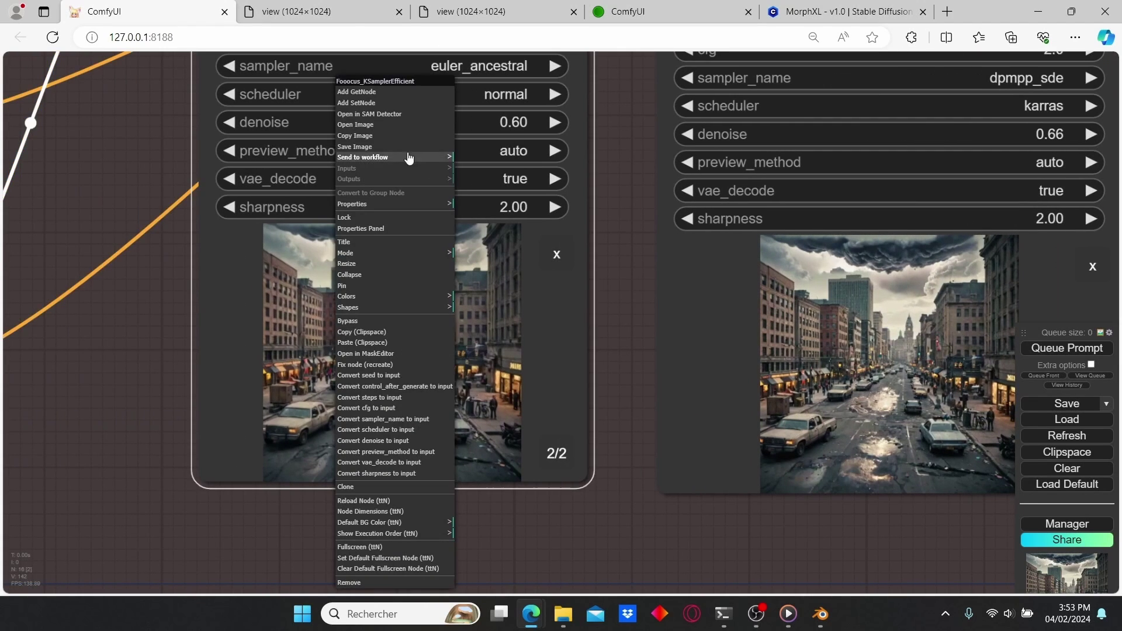
pyautogui.click(362, 125)
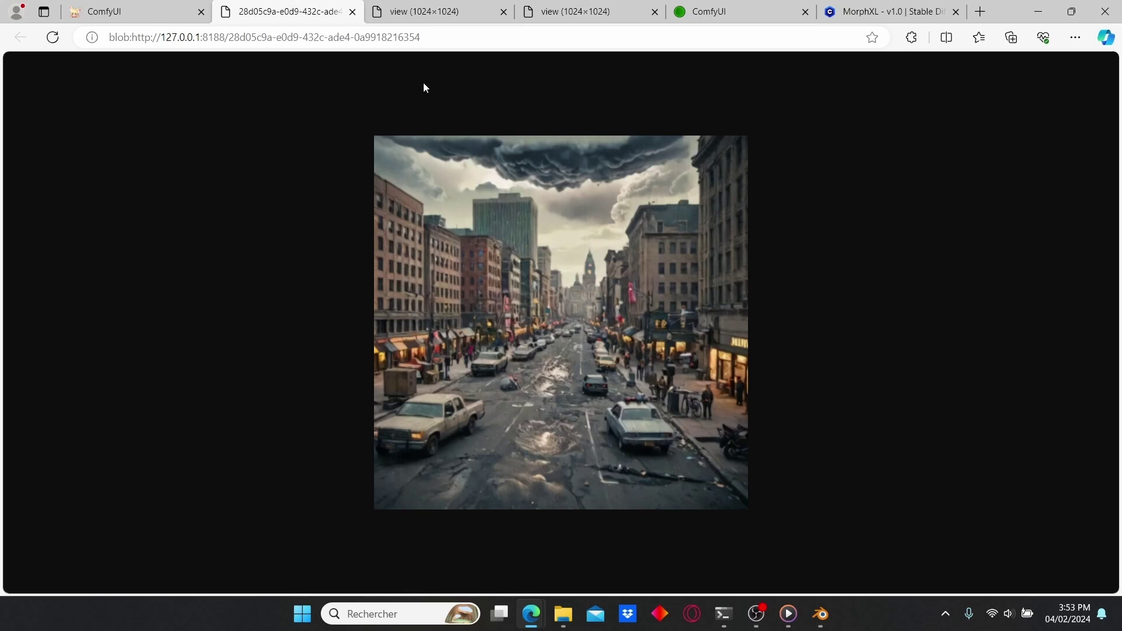
pyautogui.click(352, 13)
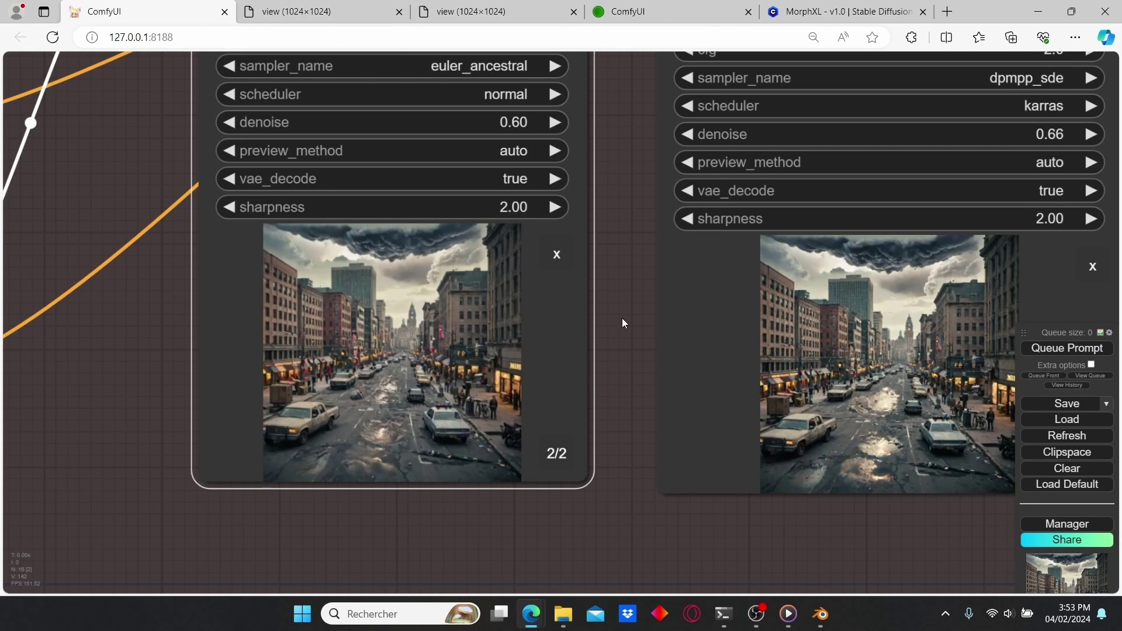
# - Save the puddle image produced by the second Fooocus KSampler
pyautogui.scroll(-1, 622, 317)
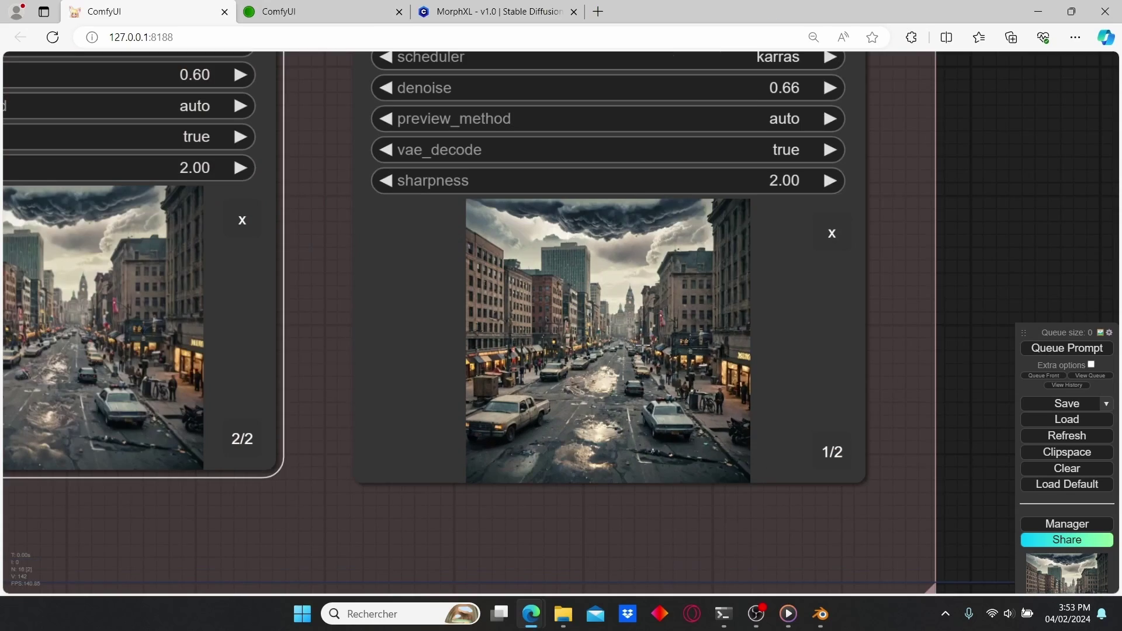
pyautogui.rightClick(645, 82)
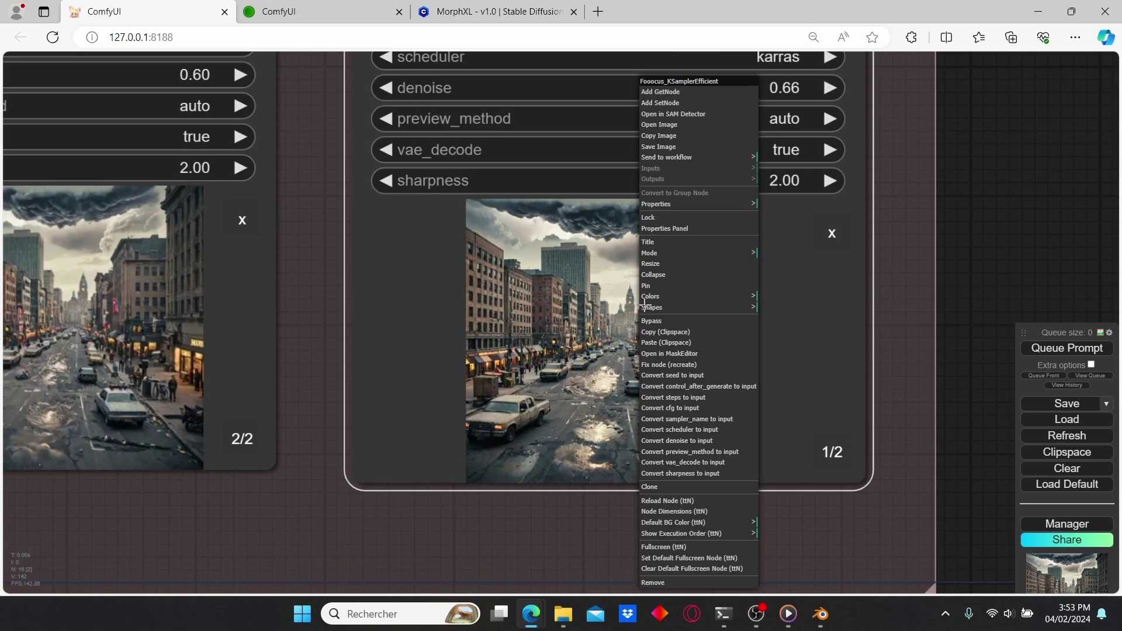
pyautogui.click(658, 146)
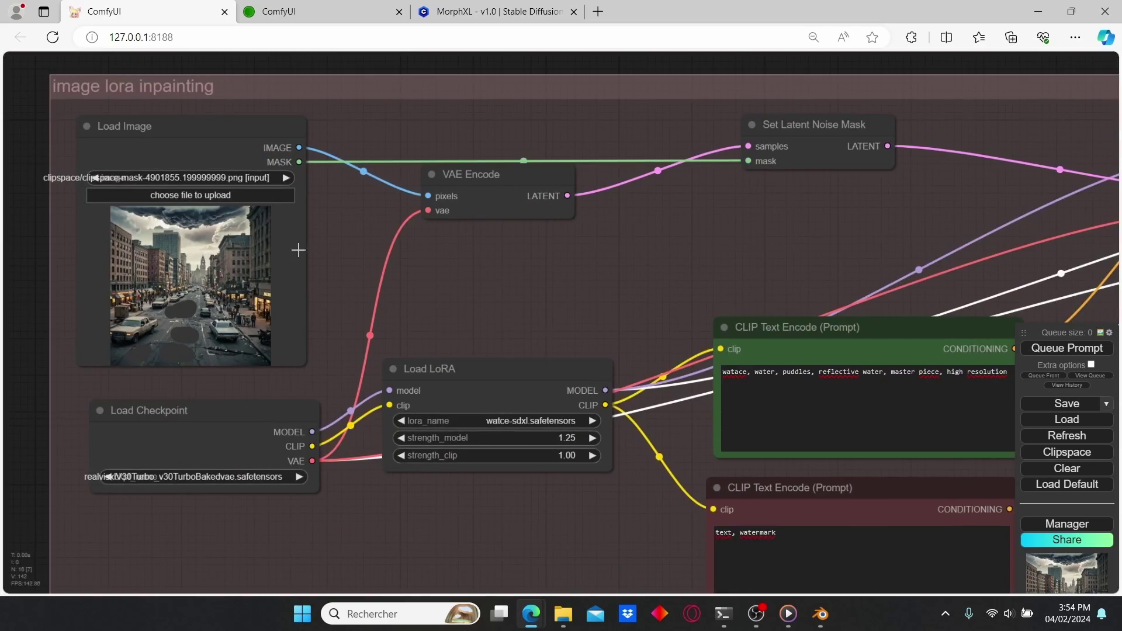
# - Load the saved puddle image ComfyUI_temp_uyehy_00001_.png into the inpainting group's Load Image node
pyautogui.scroll(3, 298, 250)
pyautogui.moveTo(361, 258); pyautogui.dragTo(435, 268)
pyautogui.click(337, 209)
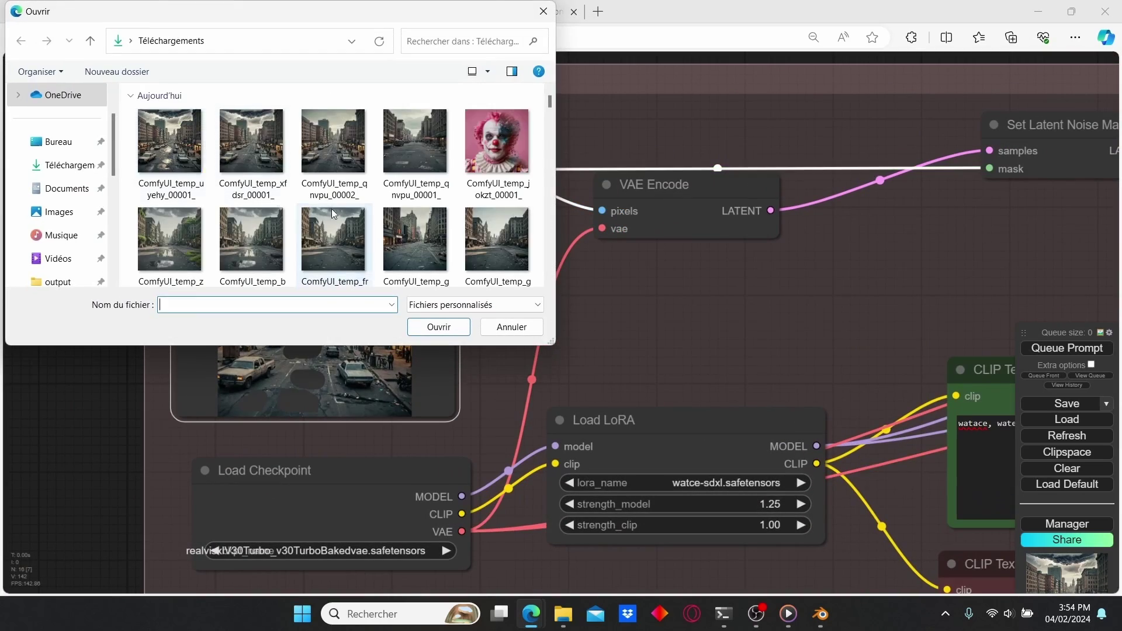
pyautogui.doubleClick(196, 161)
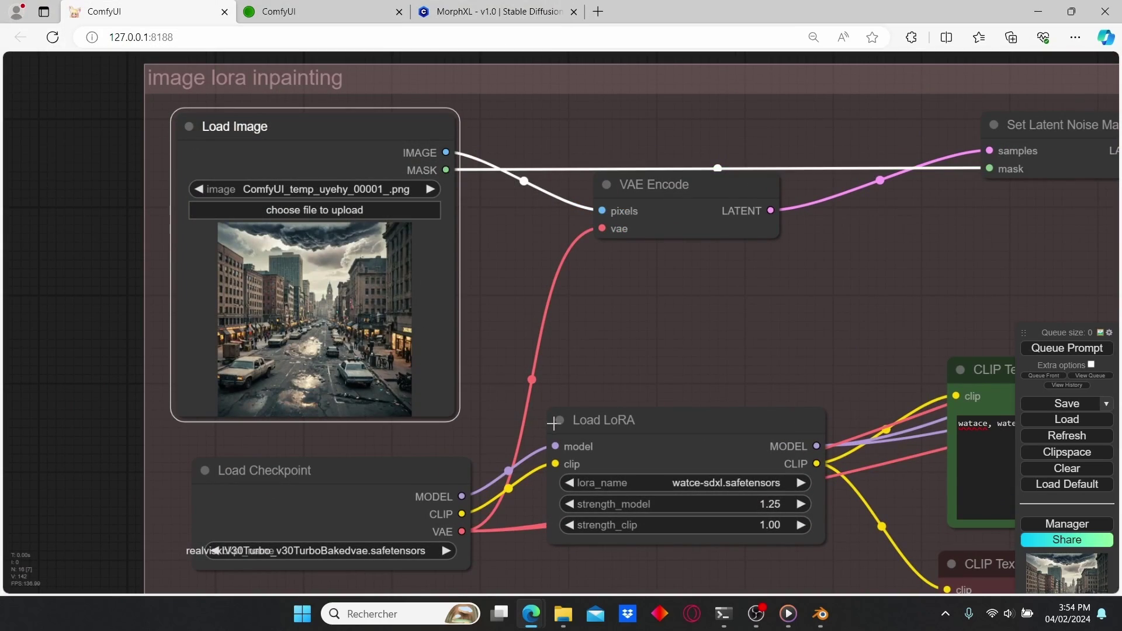
# - Open the loaded image in the MaskEditor and mask the upper building facades on both sides of the street
pyautogui.scroll(4, 448, 375)
pyautogui.scroll(-3, 658, 333)
pyautogui.moveTo(498, 337); pyautogui.dragTo(590, 314)
pyautogui.scroll(-2, 654, 330)
pyautogui.rightClick(418, 179)
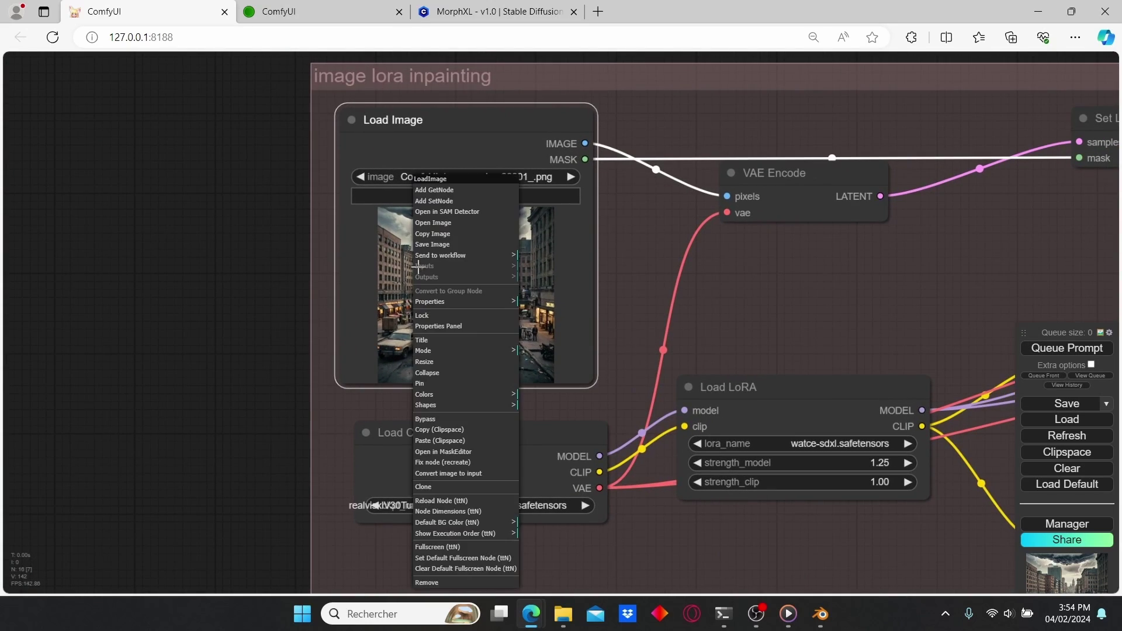
pyautogui.click(470, 452)
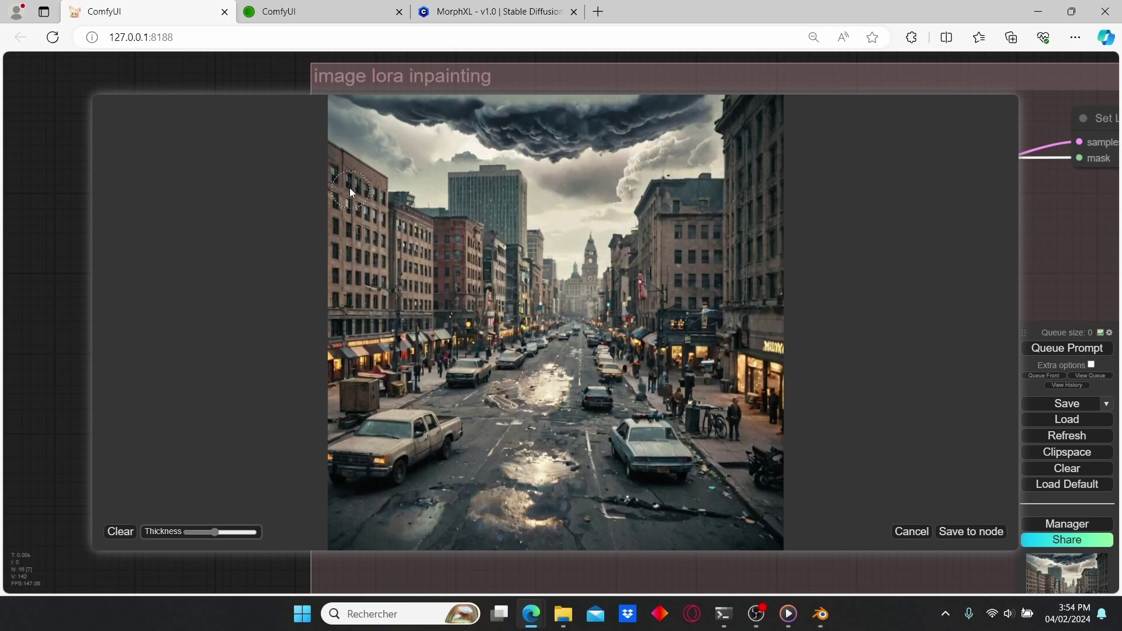
pyautogui.moveTo(335, 169)
pyautogui.mouseDown()
pyautogui.moveTo(373, 182)
pyautogui.moveTo(387, 209)
pyautogui.moveTo(491, 245)
pyautogui.moveTo(373, 224)
pyautogui.moveTo(383, 262)
pyautogui.moveTo(352, 291)
pyautogui.moveTo(365, 222)
pyautogui.moveTo(399, 249)
pyautogui.moveTo(491, 253)
pyautogui.mouseUp()
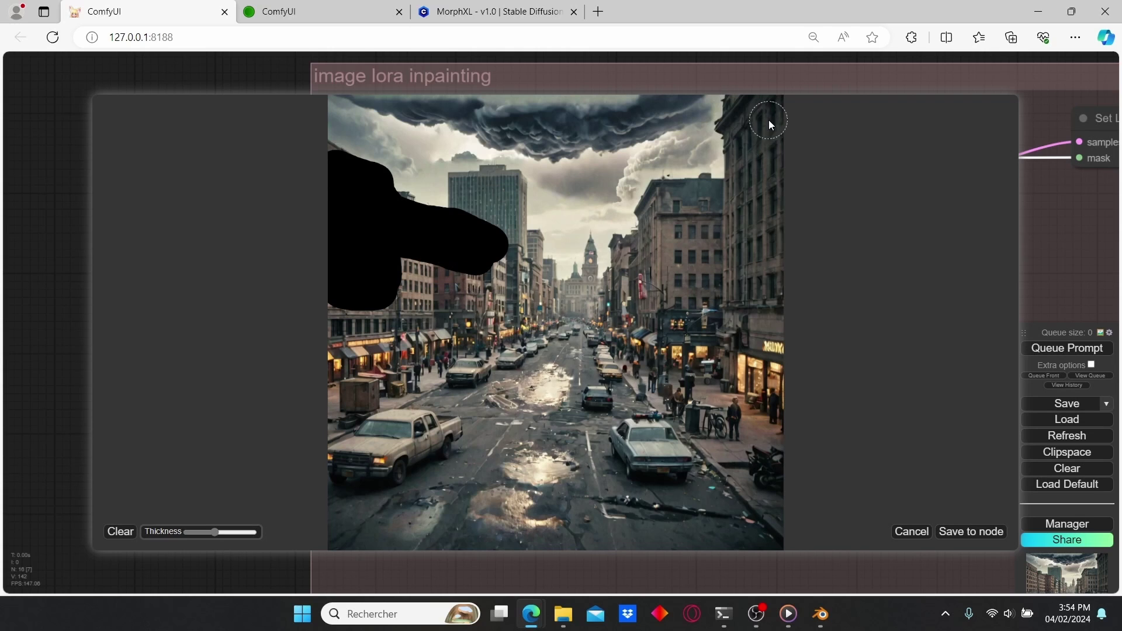
pyautogui.moveTo(769, 122)
pyautogui.mouseDown()
pyautogui.moveTo(734, 129)
pyautogui.moveTo(731, 118)
pyautogui.moveTo(769, 110)
pyautogui.moveTo(742, 257)
pyautogui.moveTo(776, 194)
pyautogui.moveTo(701, 222)
pyautogui.moveTo(674, 199)
pyautogui.moveTo(707, 260)
pyautogui.moveTo(653, 204)
pyautogui.moveTo(613, 250)
pyautogui.mouseUp()
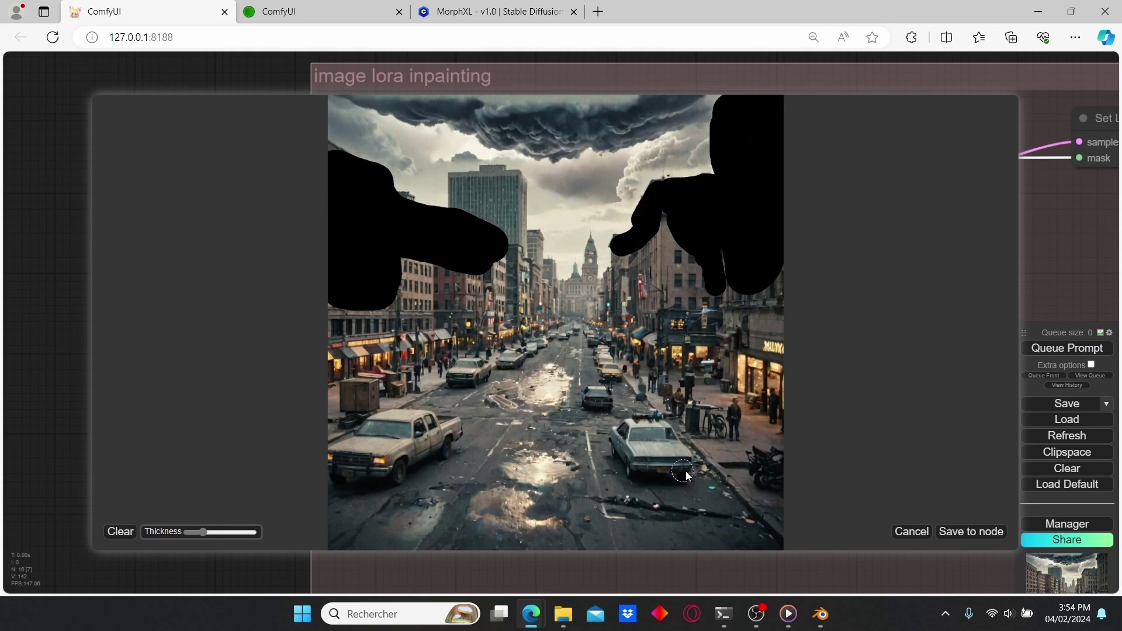
# - Mask the body and roof of the large car on the road's right side with a thinner brush and save the mask to the node
pyautogui.scroll(-2, 656, 455)
pyautogui.moveTo(656, 455)
pyautogui.mouseDown()
pyautogui.moveTo(612, 435)
pyautogui.moveTo(624, 456)
pyautogui.moveTo(685, 464)
pyautogui.moveTo(636, 450)
pyautogui.moveTo(663, 466)
pyautogui.moveTo(653, 426)
pyautogui.moveTo(632, 423)
pyautogui.moveTo(665, 426)
pyautogui.moveTo(673, 446)
pyautogui.moveTo(631, 467)
pyautogui.mouseUp()
pyautogui.scroll(10, 592, 425)
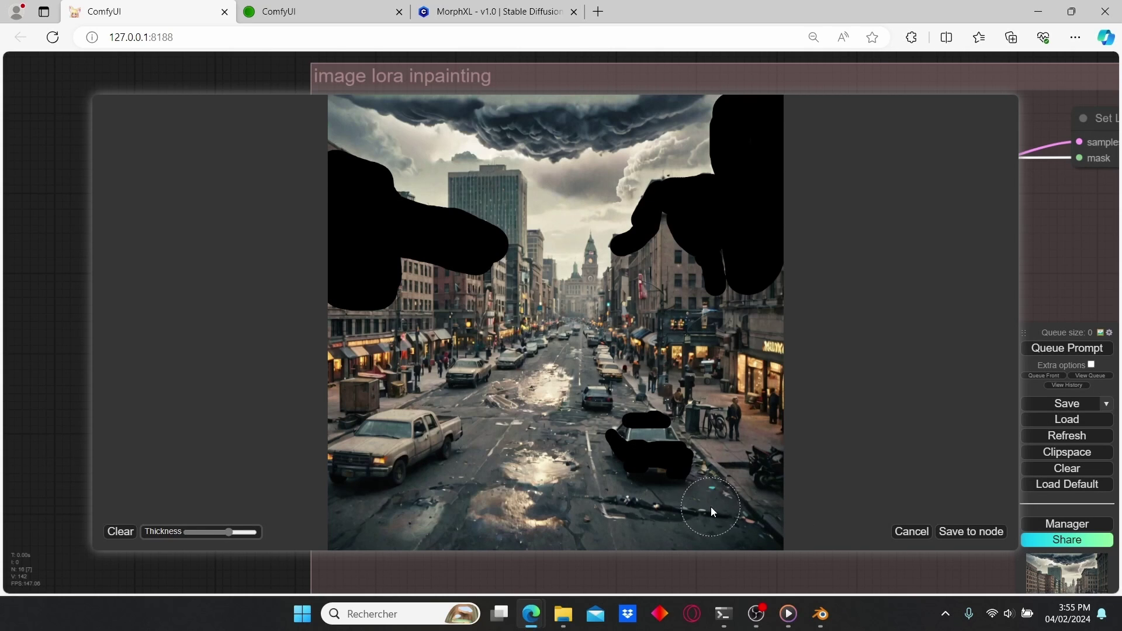
pyautogui.click(959, 531)
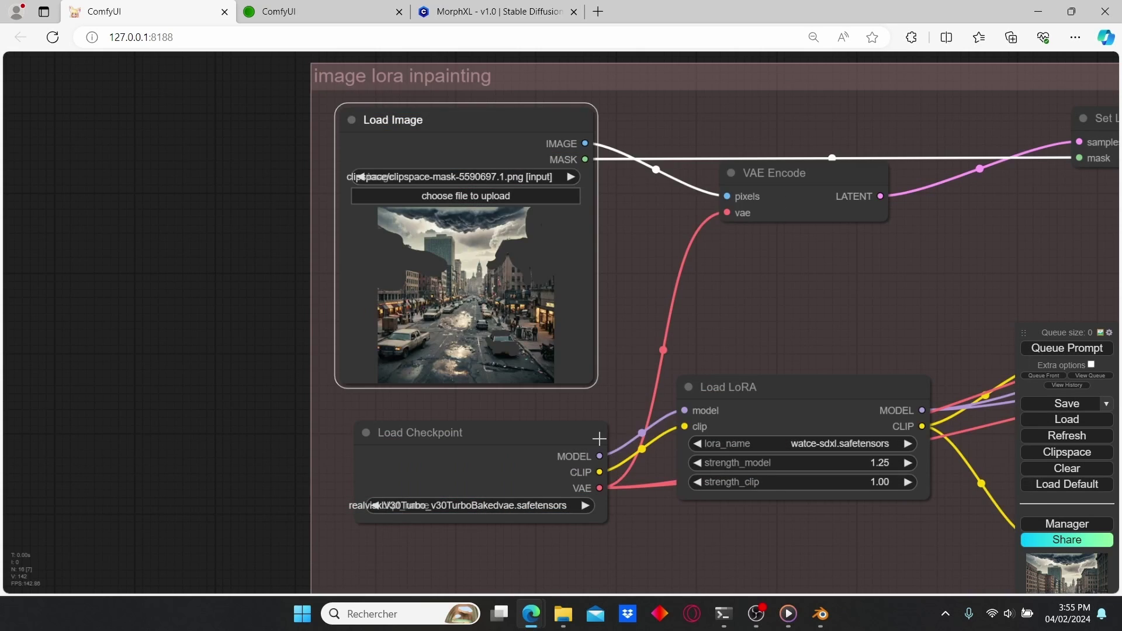
# - Switch the Load LoRA node to ovrgrwth-sdxl.safetensors
pyautogui.moveTo(804, 518); pyautogui.dragTo(607, 495)
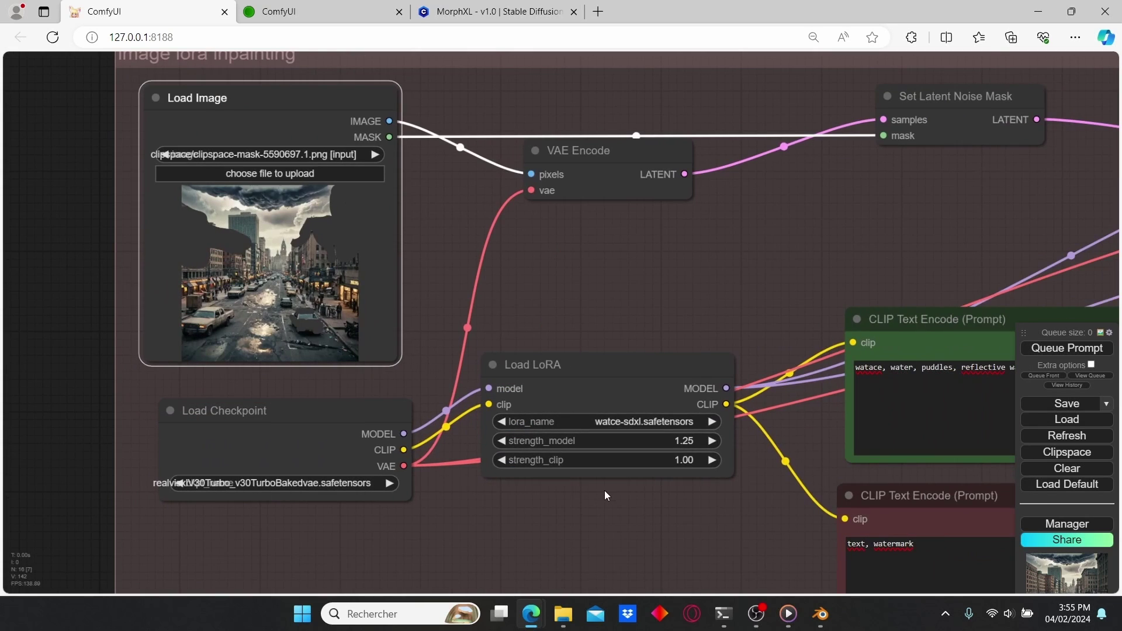
pyautogui.click(666, 423)
pyautogui.write('o')
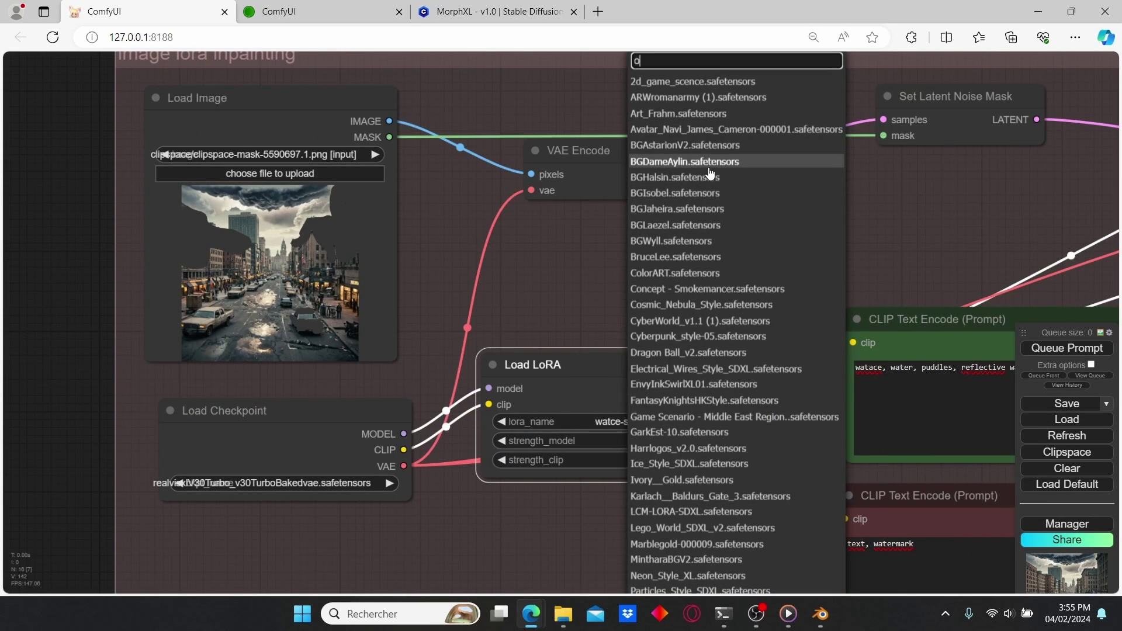
pyautogui.write('v')
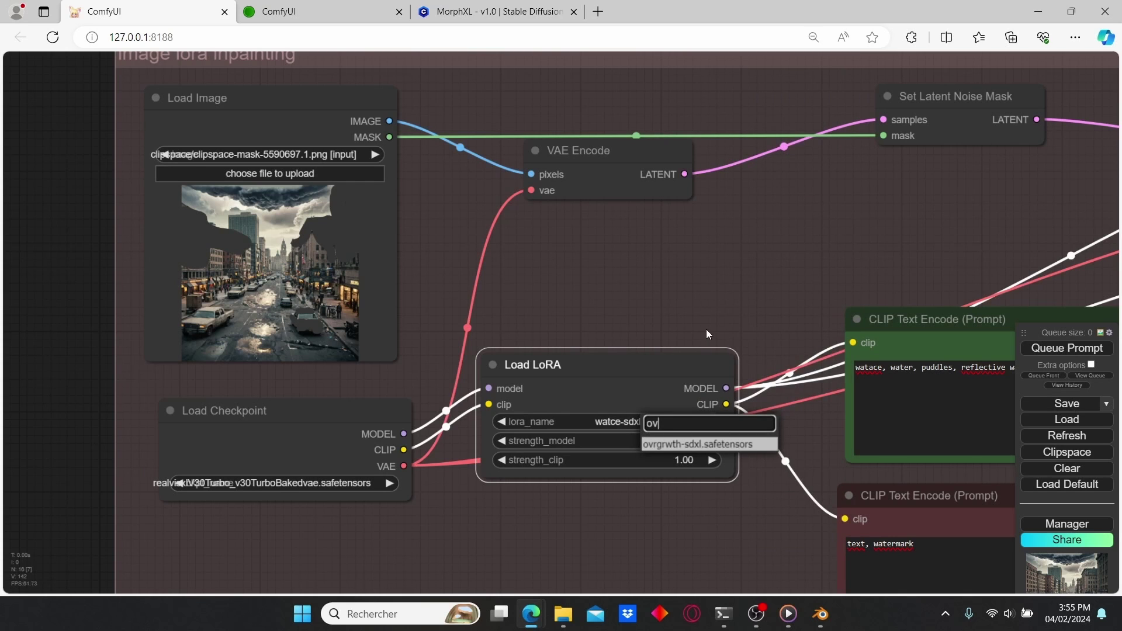
pyautogui.click(742, 443)
# - Replace "watace, water, puddles, reflective water" in the positive prompt with "over growth, grass, moss over, growth grass and moss"
pyautogui.moveTo(801, 444); pyautogui.dragTo(458, 430)
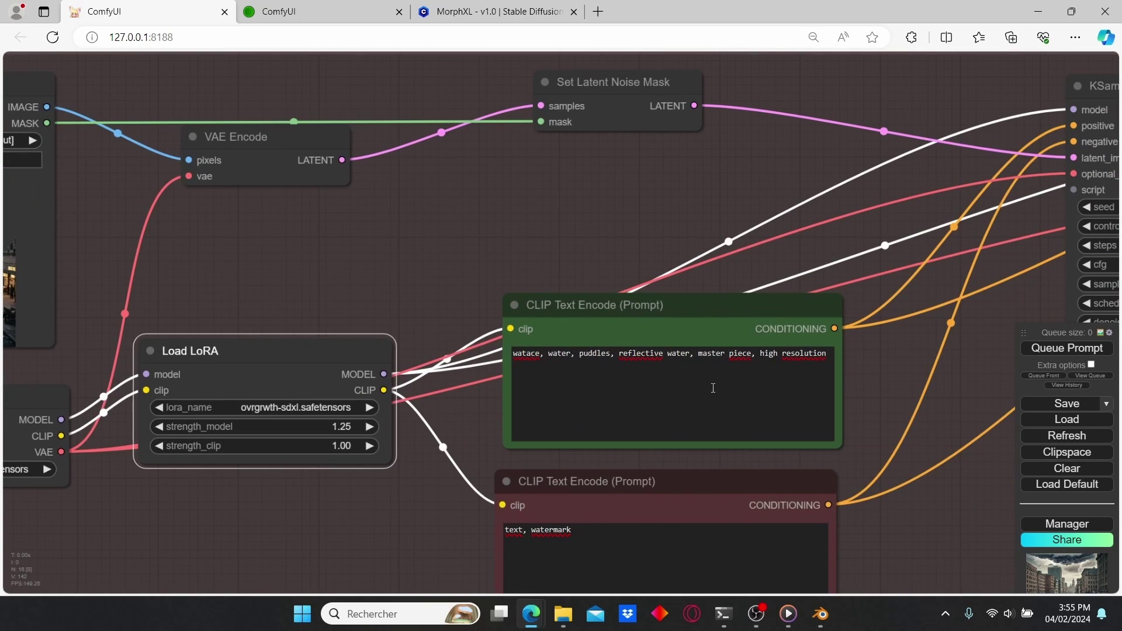
pyautogui.moveTo(691, 357); pyautogui.dragTo(506, 358)
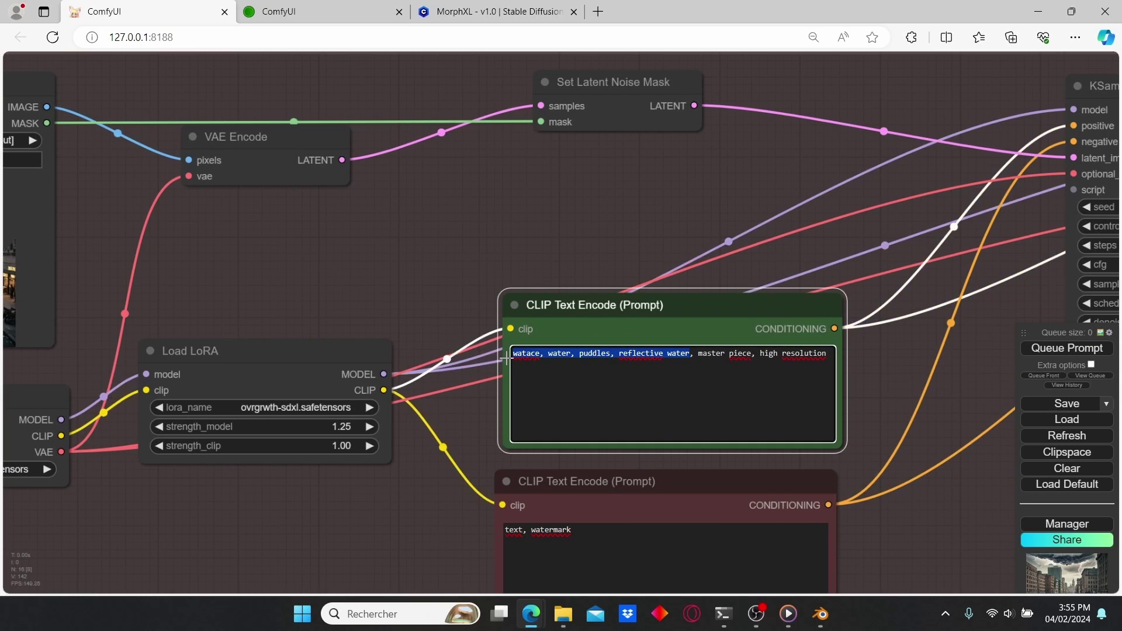
pyautogui.write('over growth, grass')
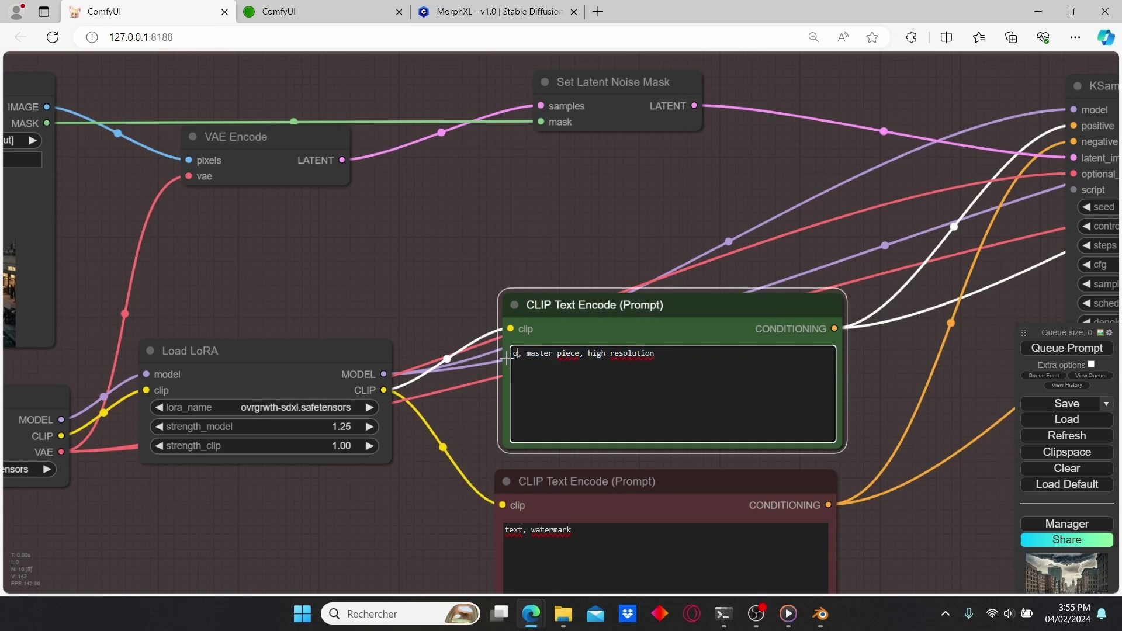
pyautogui.write(', moss')
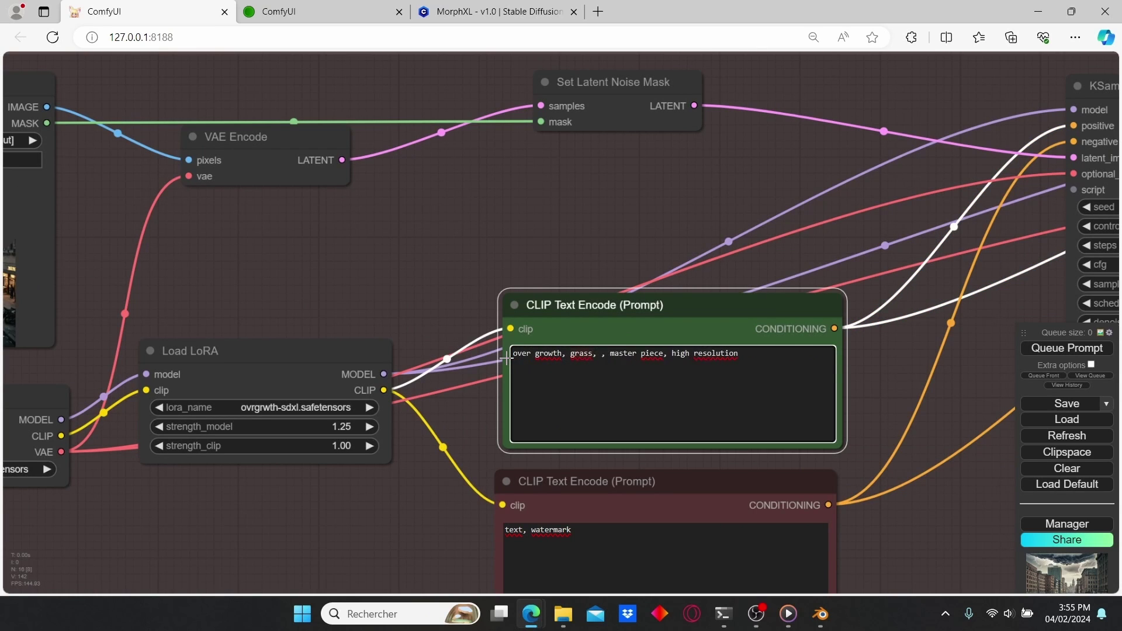
pyautogui.write(' over growth grass ')
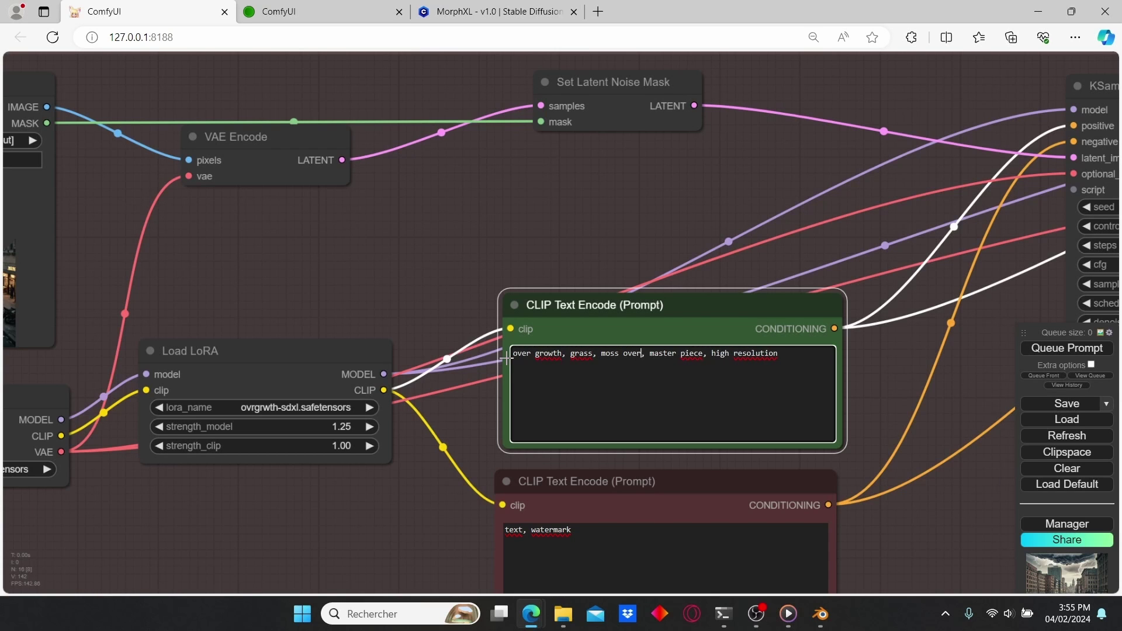
pyautogui.write('and moss')
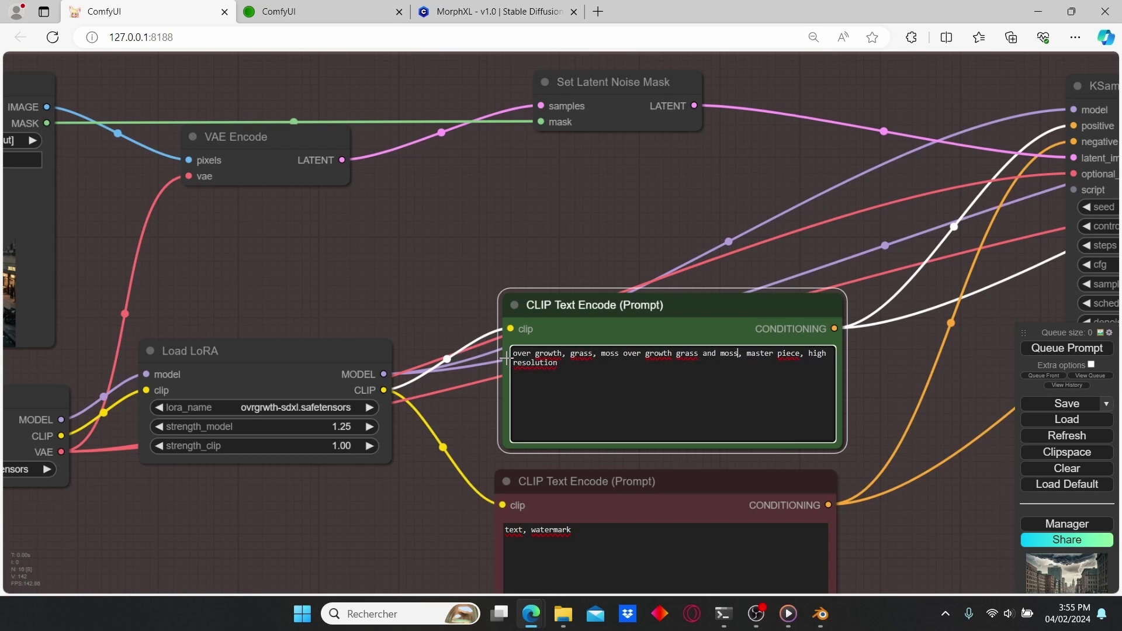
pyautogui.press('Left')
pyautogui.press('Left')
pyautogui.write(',')
# - Queue the prompt to inpaint grass and moss overgrowth into the masked buildings and car
pyautogui.scroll(-5, 916, 440)
pyautogui.moveTo(916, 439); pyautogui.dragTo(679, 399)
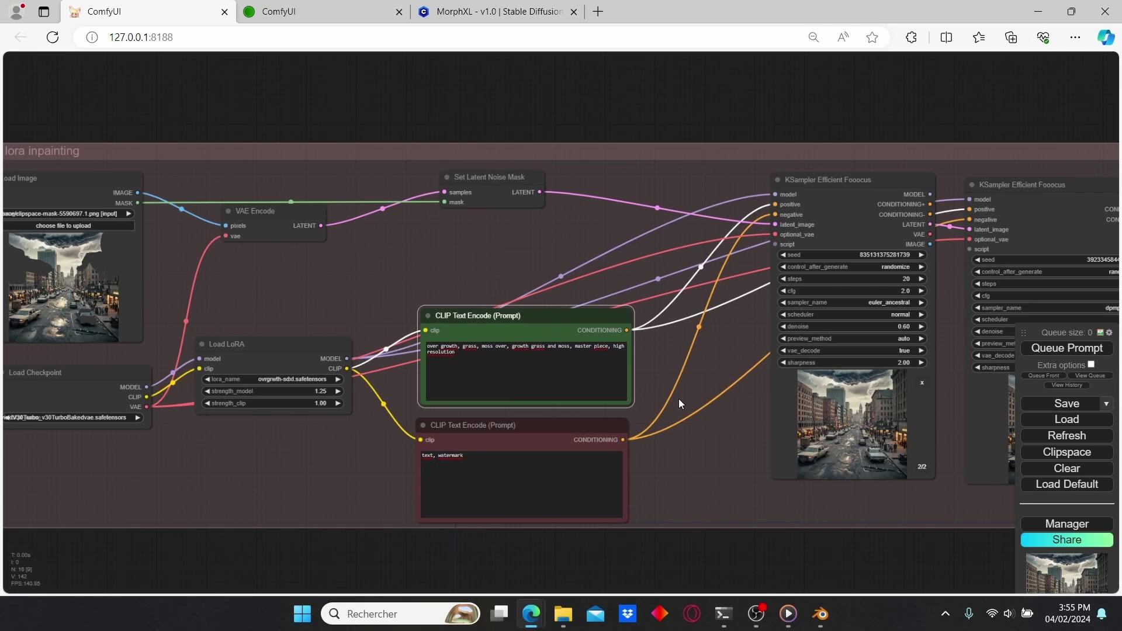
pyautogui.click(1086, 356)
pyautogui.scroll(-2, 665, 437)
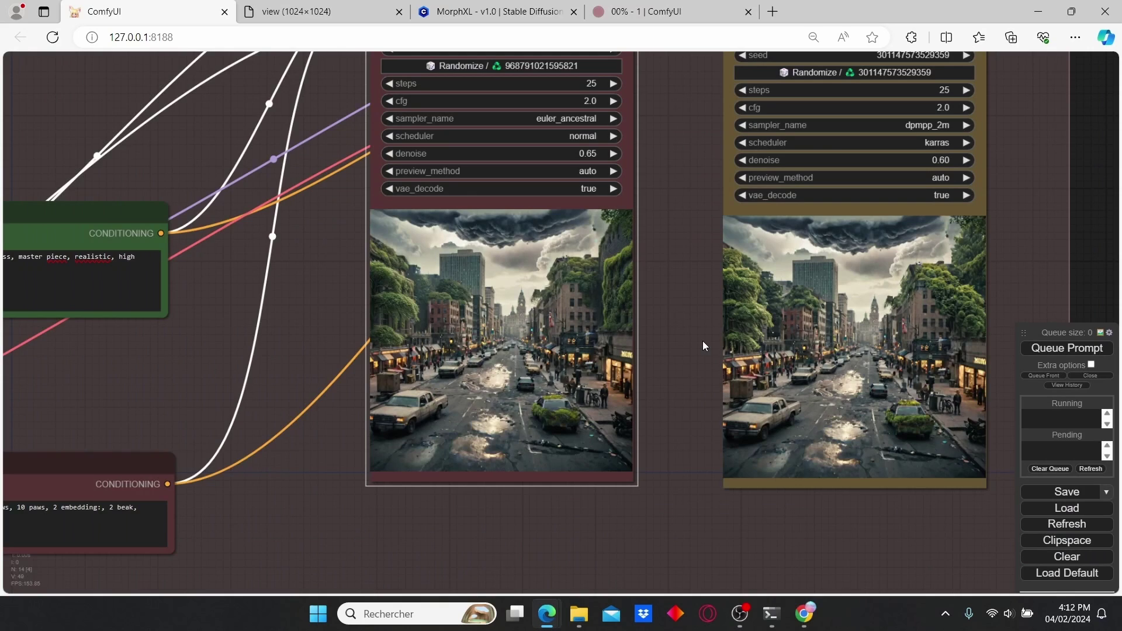
# - Compare the overgrowth on the buildings and car in both KSampler results and view the full-size image in its own tab
pyautogui.scroll(2, 669, 358)
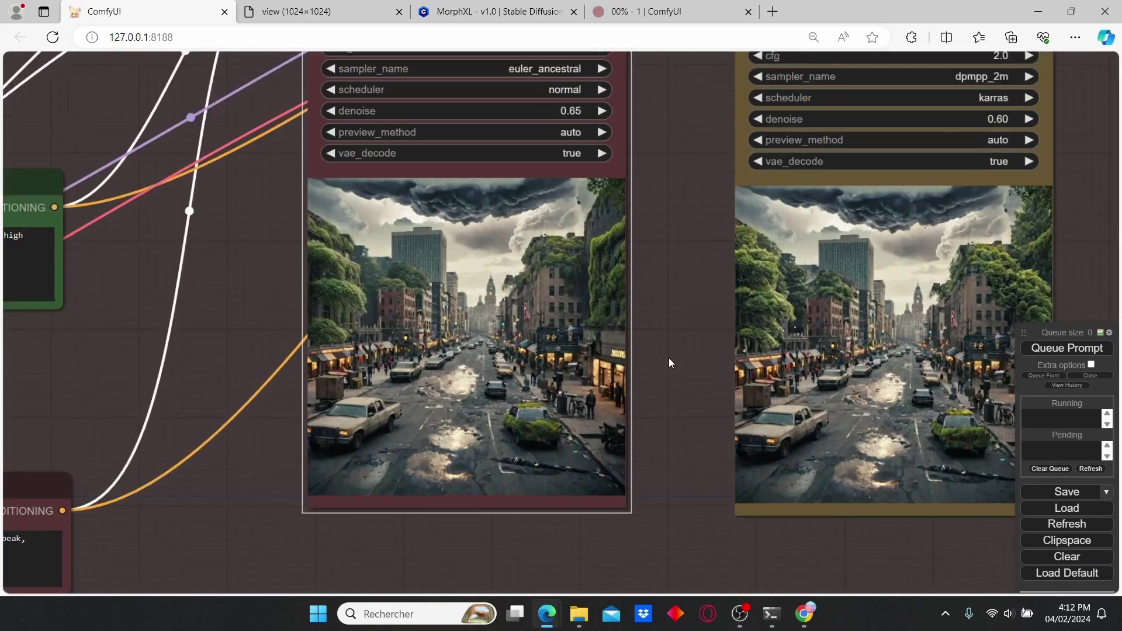
pyautogui.scroll(1, 671, 361)
pyautogui.moveTo(676, 366); pyautogui.dragTo(710, 357)
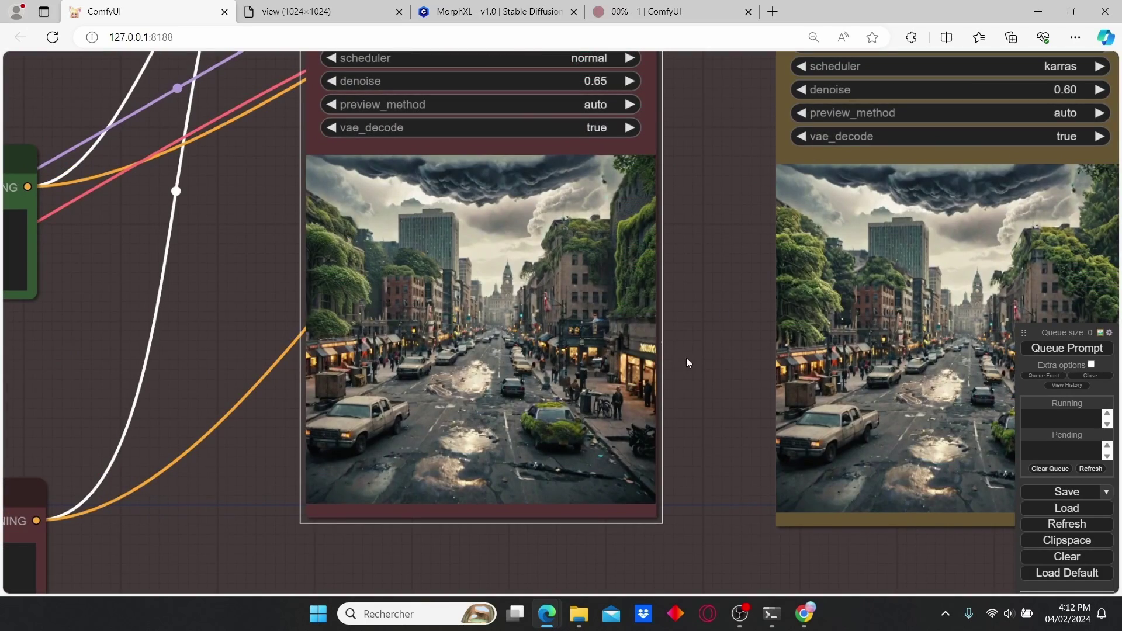
pyautogui.moveTo(603, 365); pyautogui.dragTo(358, 367)
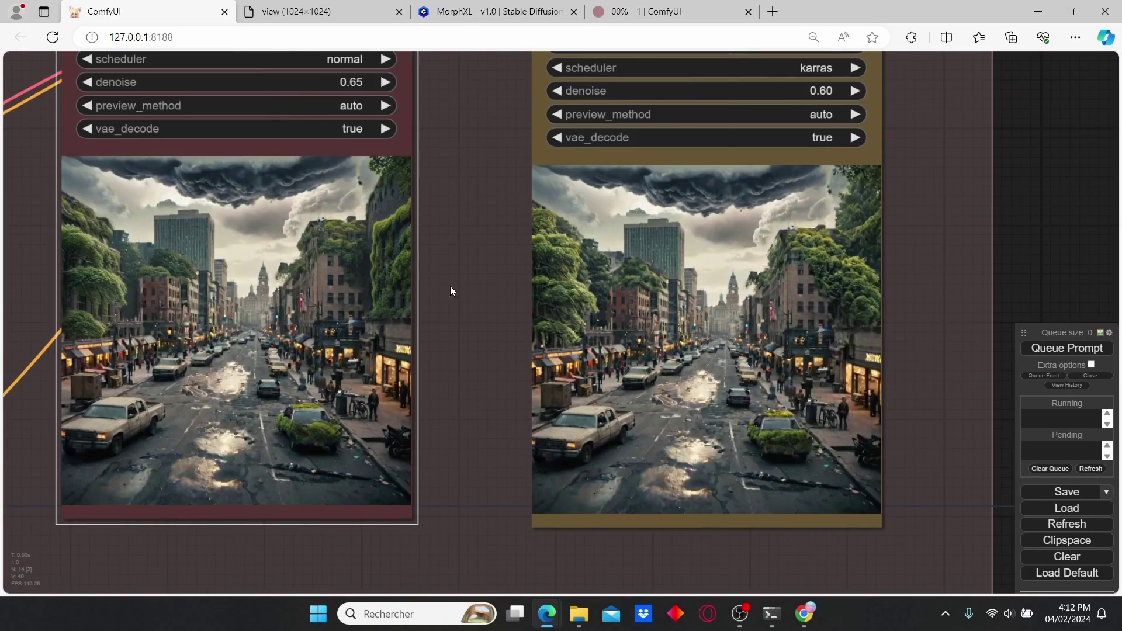
pyautogui.moveTo(450, 291); pyautogui.dragTo(701, 333)
pyautogui.click(345, 9)
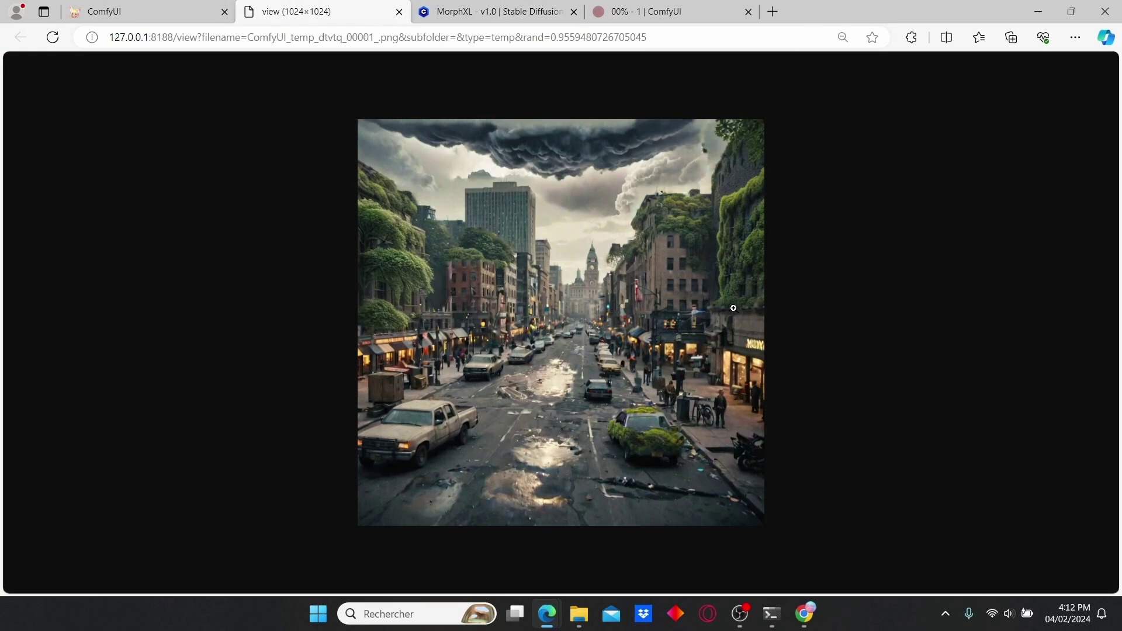